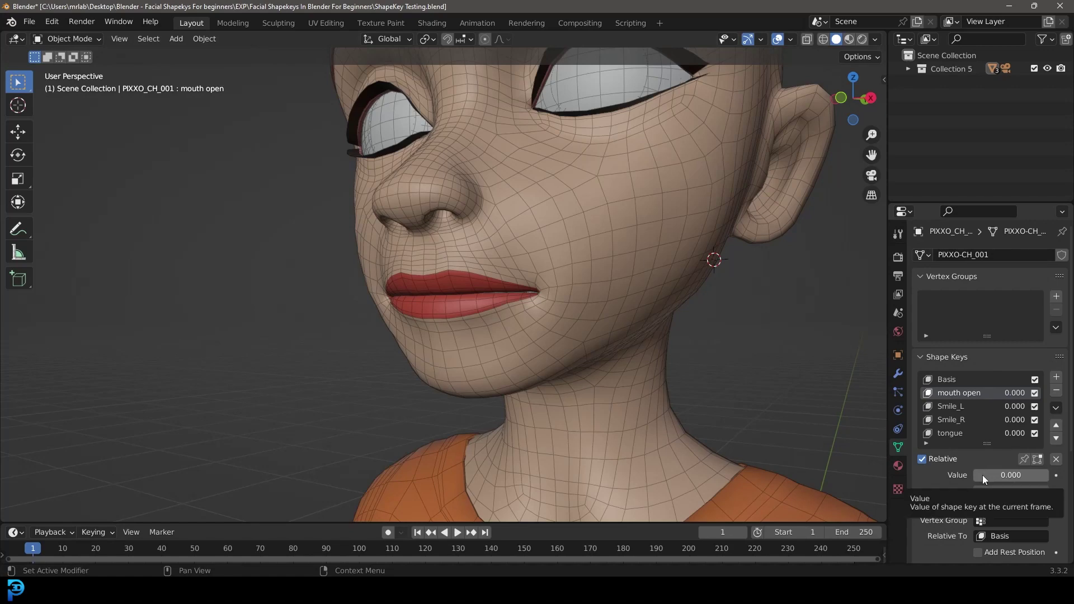
Step: Set the mouth open shape key's value to 1.000 and make Smile_L the active shape key
{"action": "left_click_drag", "start_coordinate": [982, 475], "coordinate": [1040, 475]}
{"action": "mouse_move", "coordinate": [452, 294]}
{"action": "middle_mouse_down"}
{"action": "mouse_move", "coordinate": [448, 304]}
{"action": "mouse_move", "coordinate": [471, 298]}
{"action": "middle_mouse_up"}
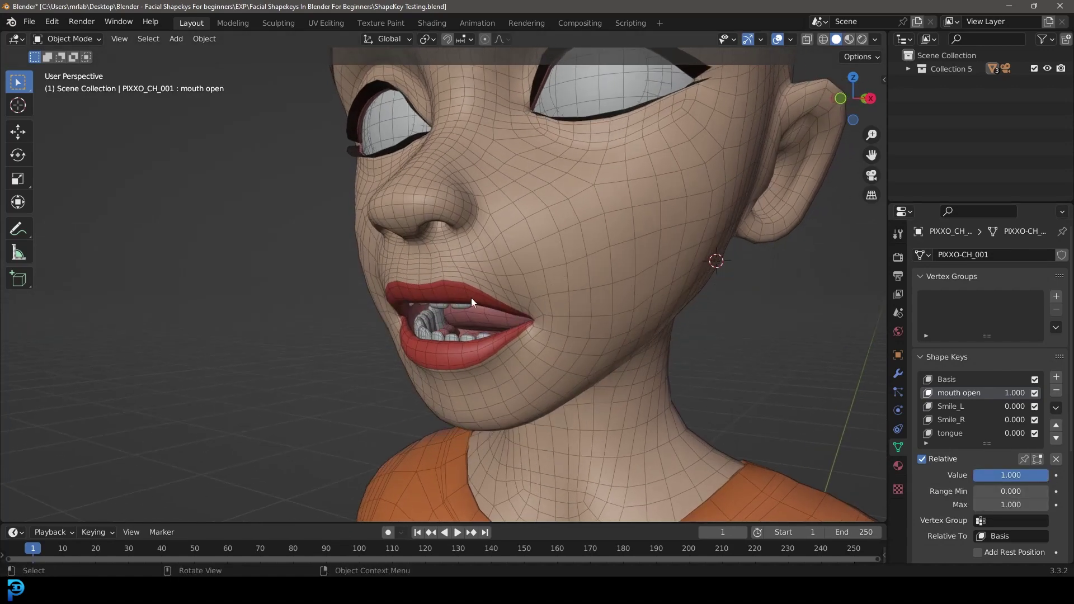
{"action": "left_click", "coordinate": [958, 407]}
{"action": "middle_click_drag", "start_coordinate": [565, 313], "coordinate": [556, 315]}
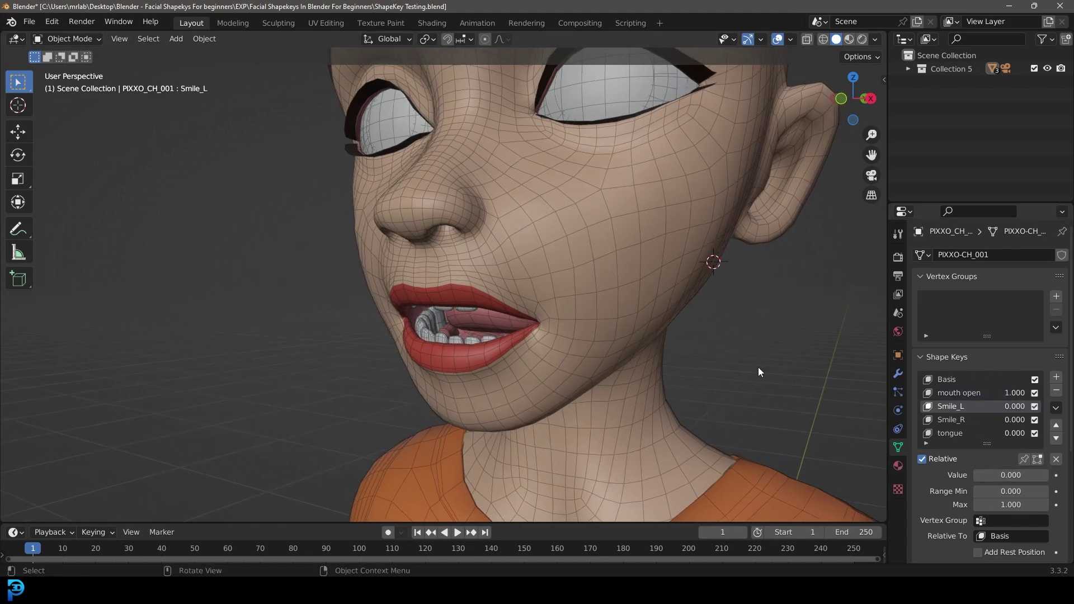
{"action": "middle_click_drag", "start_coordinate": [669, 361], "coordinate": [543, 318]}
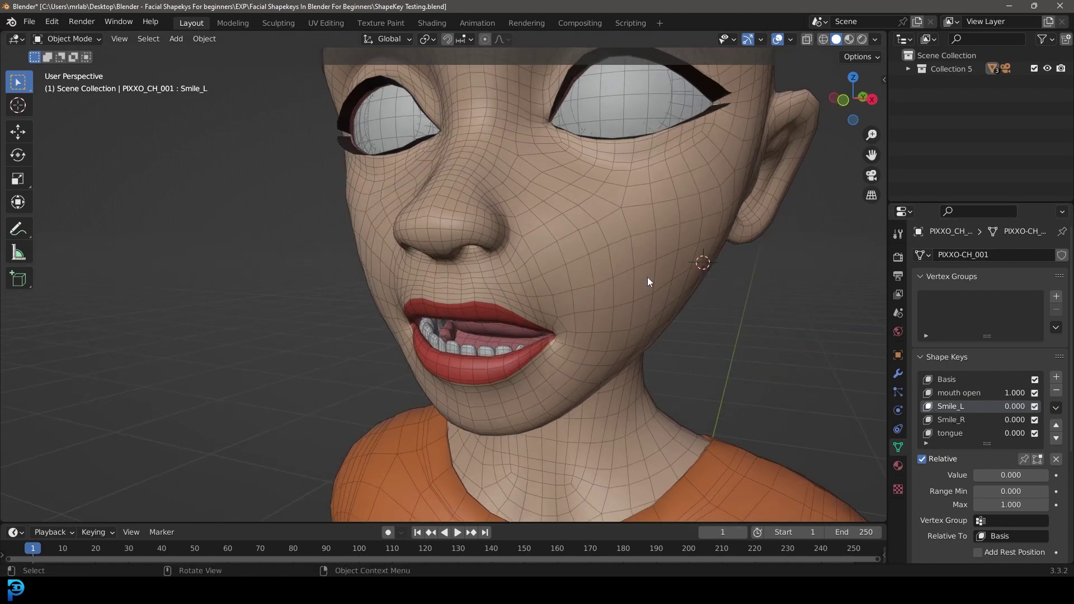
{"action": "middle_click_drag", "start_coordinate": [646, 276], "coordinate": [566, 220]}
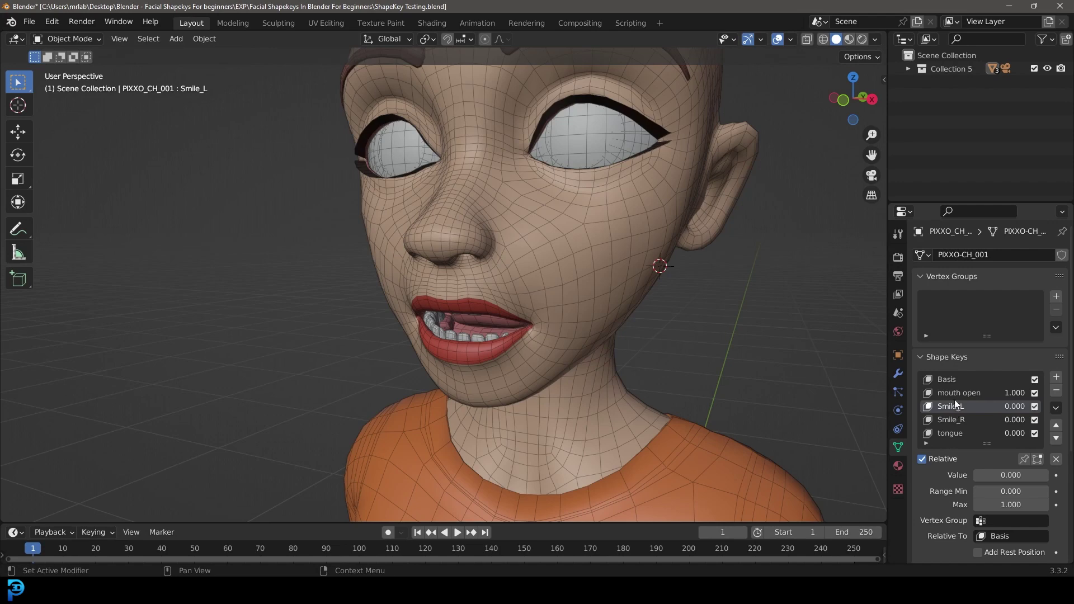
Step: Make Smile_R the active shape key and examine the open mouth from the front and the side
{"action": "left_click", "coordinate": [954, 419]}
{"action": "middle_click_drag", "start_coordinate": [515, 334], "coordinate": [532, 330]}
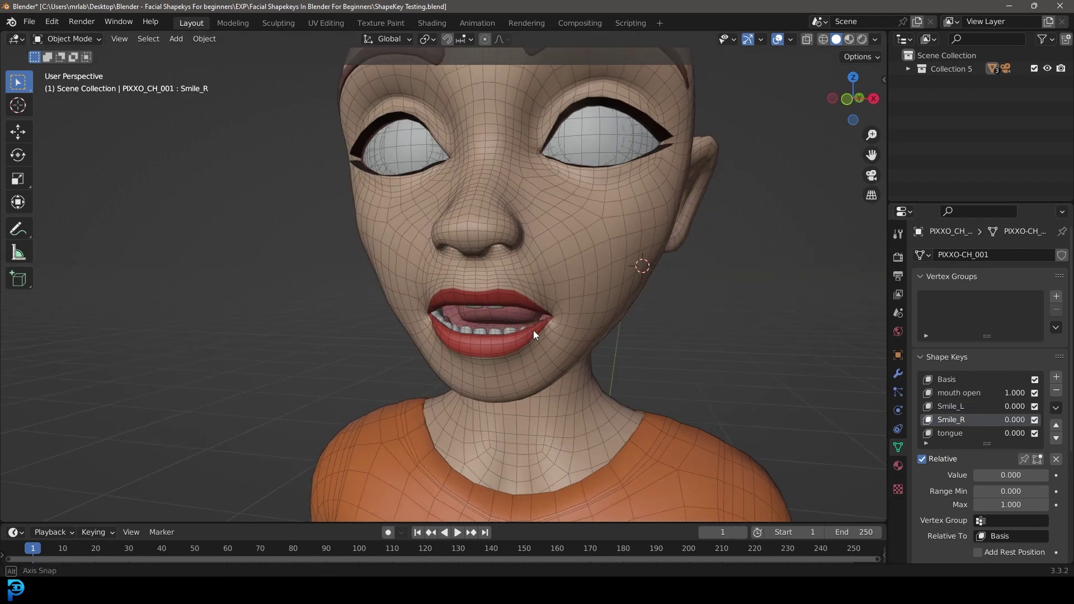
{"action": "scroll", "coordinate": [532, 330], "scroll_direction": "up", "scroll_amount": 2}
{"action": "scroll", "coordinate": [533, 330], "scroll_direction": "up", "scroll_amount": 1}
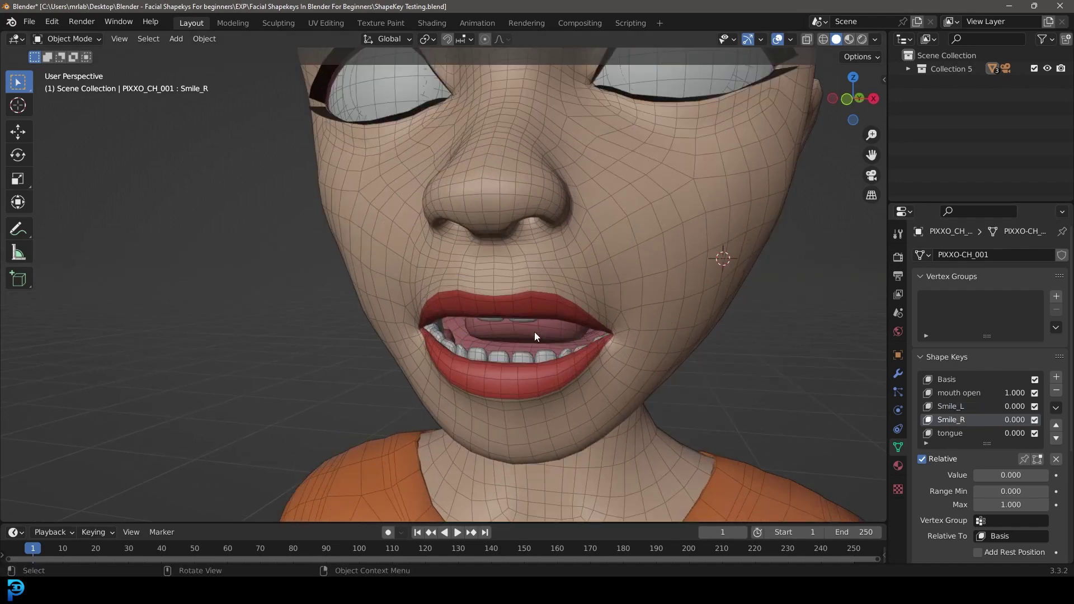
{"action": "mouse_move", "coordinate": [534, 331]}
{"action": "middle_mouse_down"}
{"action": "mouse_move", "coordinate": [564, 334]}
{"action": "mouse_move", "coordinate": [542, 317]}
{"action": "middle_mouse_up"}
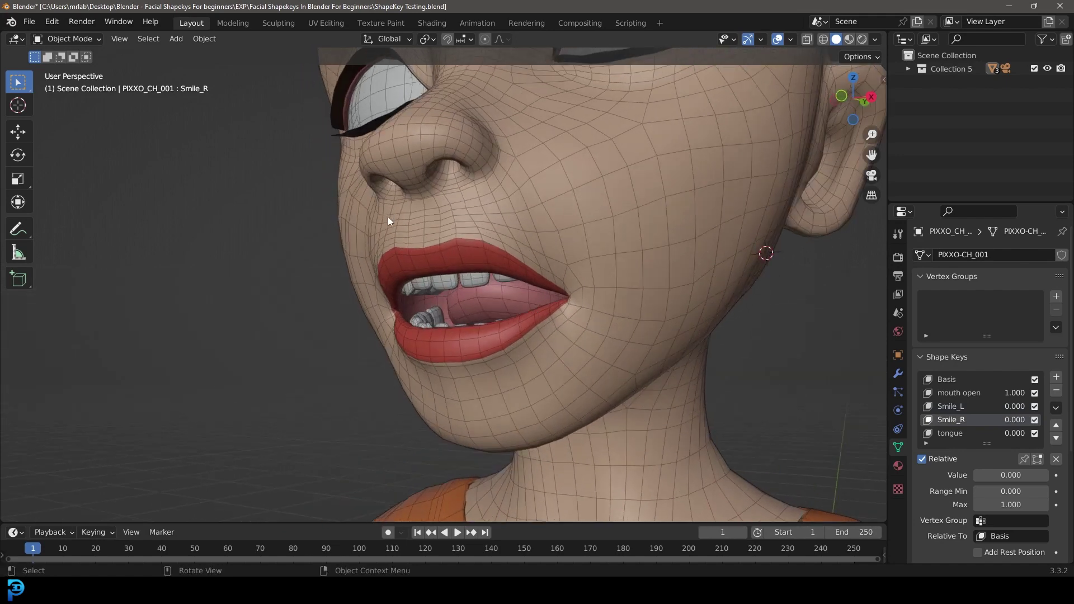
Step: Reselect the mouth open shape key at value 1.000 and examine the face's open-mouth pose from several angles
{"action": "left_click", "coordinate": [958, 392]}
{"action": "mouse_move", "coordinate": [1032, 475]}
{"action": "left_mouse_down"}
{"action": "mouse_move", "coordinate": [984, 475]}
{"action": "mouse_move", "coordinate": [1033, 474]}
{"action": "left_mouse_up"}
{"action": "middle_click_drag", "start_coordinate": [509, 317], "coordinate": [421, 299]}
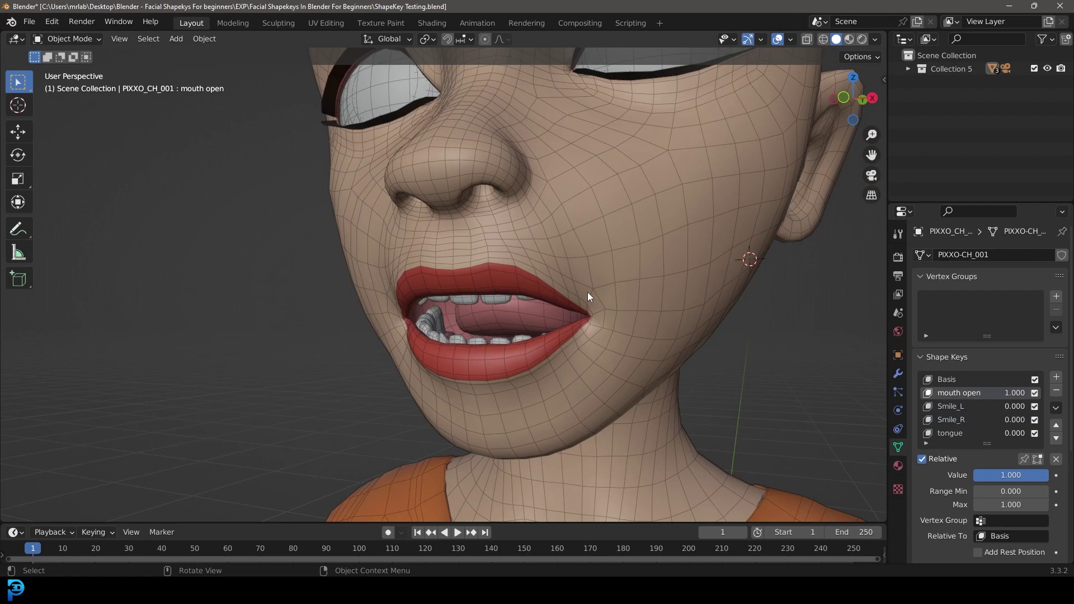
{"action": "scroll", "coordinate": [594, 296], "scroll_direction": "down", "scroll_amount": 5}
{"action": "middle_click_drag", "start_coordinate": [562, 288], "coordinate": [438, 297]}
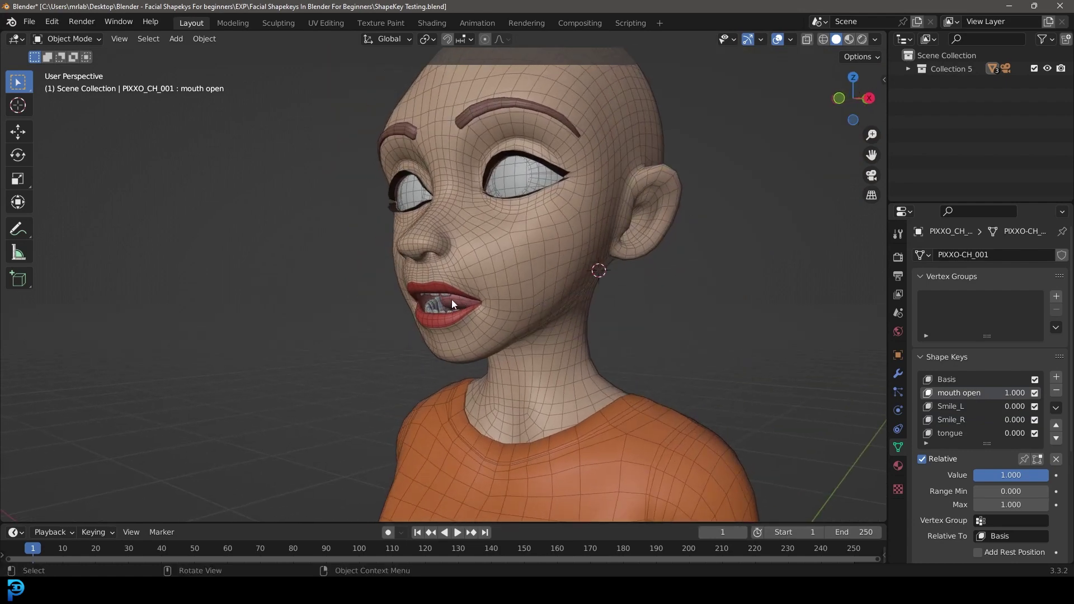
{"action": "middle_click_drag", "start_coordinate": [524, 143], "coordinate": [449, 395]}
{"action": "scroll", "coordinate": [479, 396], "scroll_direction": "up", "scroll_amount": 2}
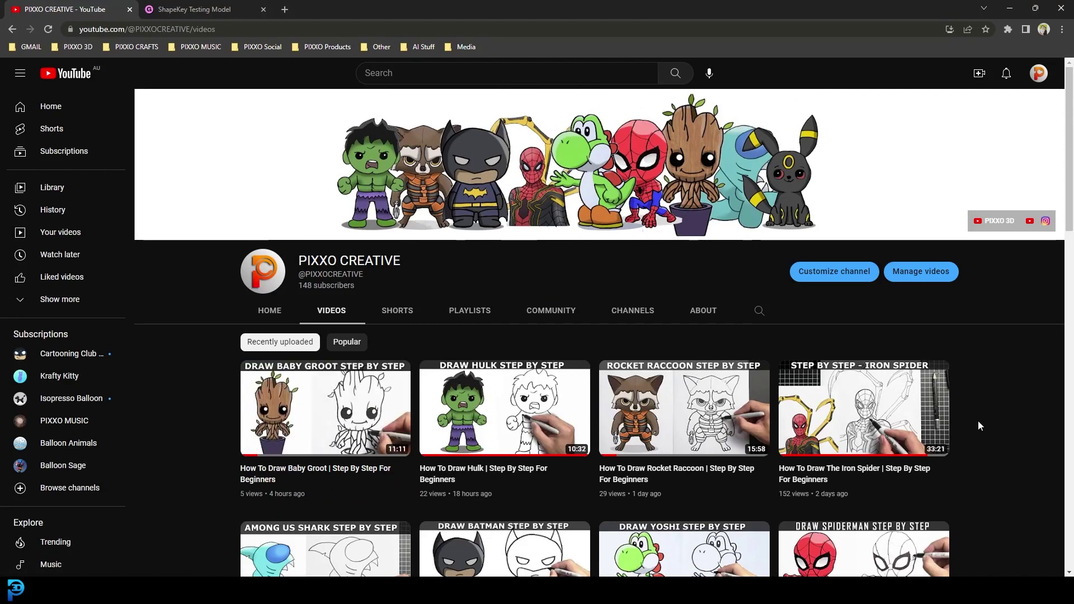
{"action": "scroll", "coordinate": [980, 426], "scroll_direction": "down", "scroll_amount": 1}
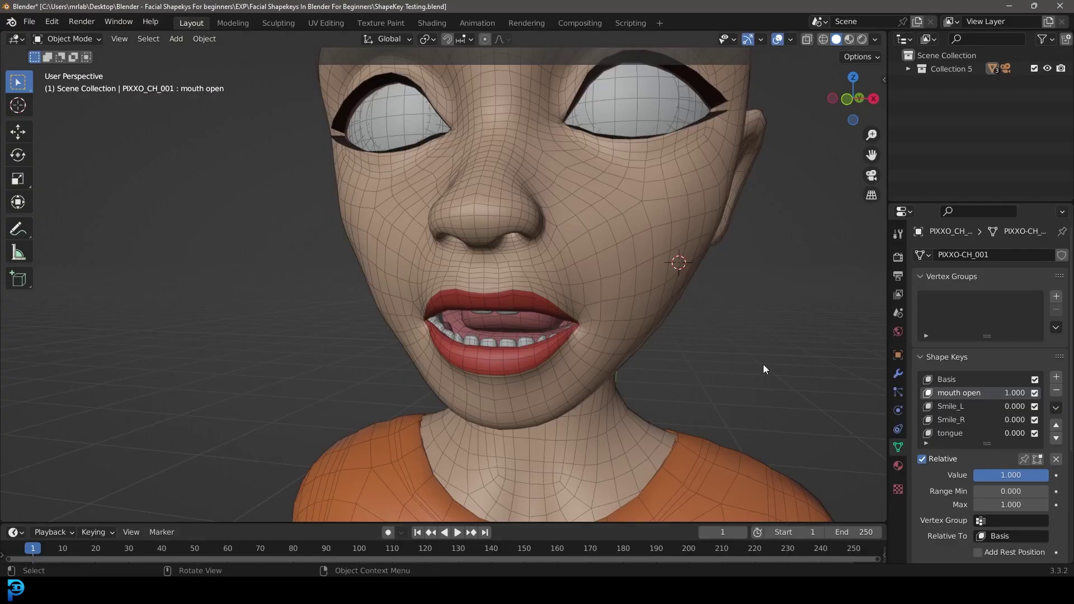
{"action": "middle_click_drag", "start_coordinate": [763, 364], "coordinate": [593, 227]}
{"action": "middle_click_drag", "start_coordinate": [519, 269], "coordinate": [643, 321]}
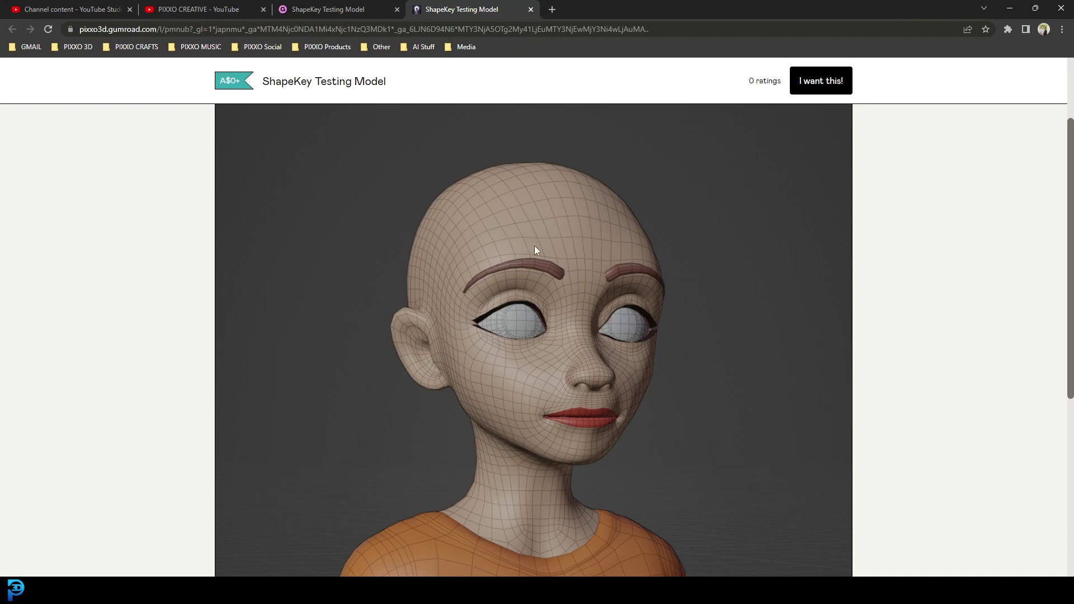
Step: Review the ShapeKey Testing Model page on Gumroad, including its preview image, description and pricing area
{"action": "scroll", "coordinate": [535, 250], "scroll_direction": "down", "scroll_amount": 4}
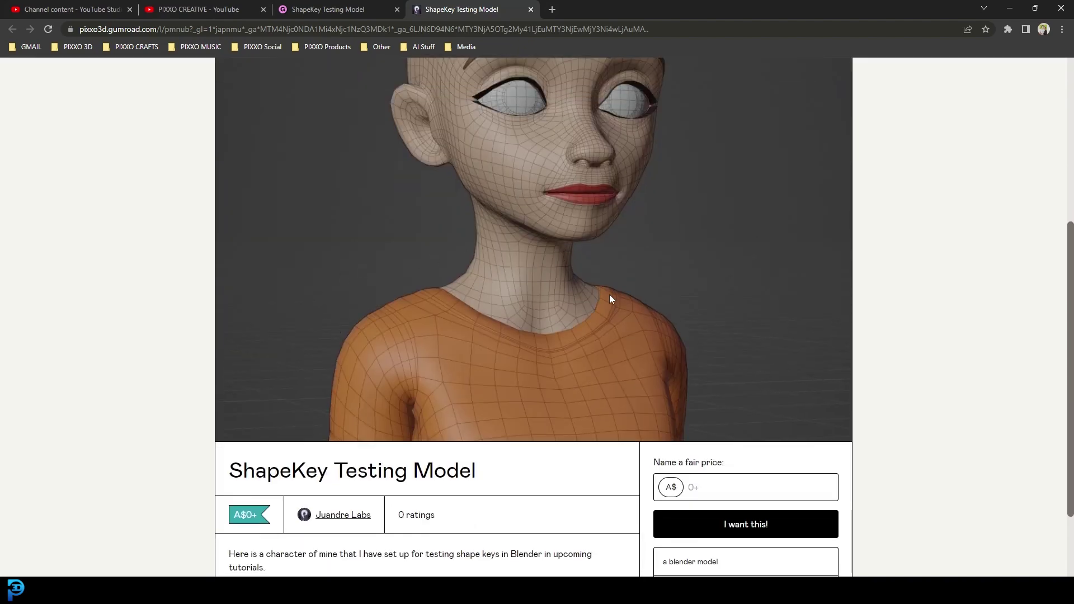
{"action": "scroll", "coordinate": [639, 165], "scroll_direction": "up", "scroll_amount": 2}
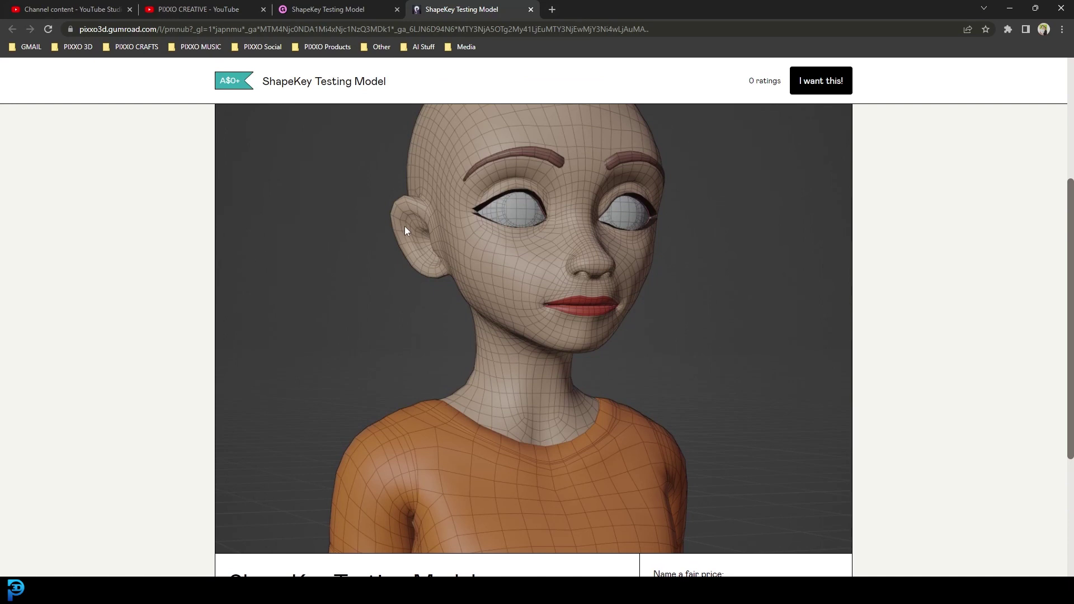
{"action": "scroll", "coordinate": [591, 266], "scroll_direction": "down", "scroll_amount": 4}
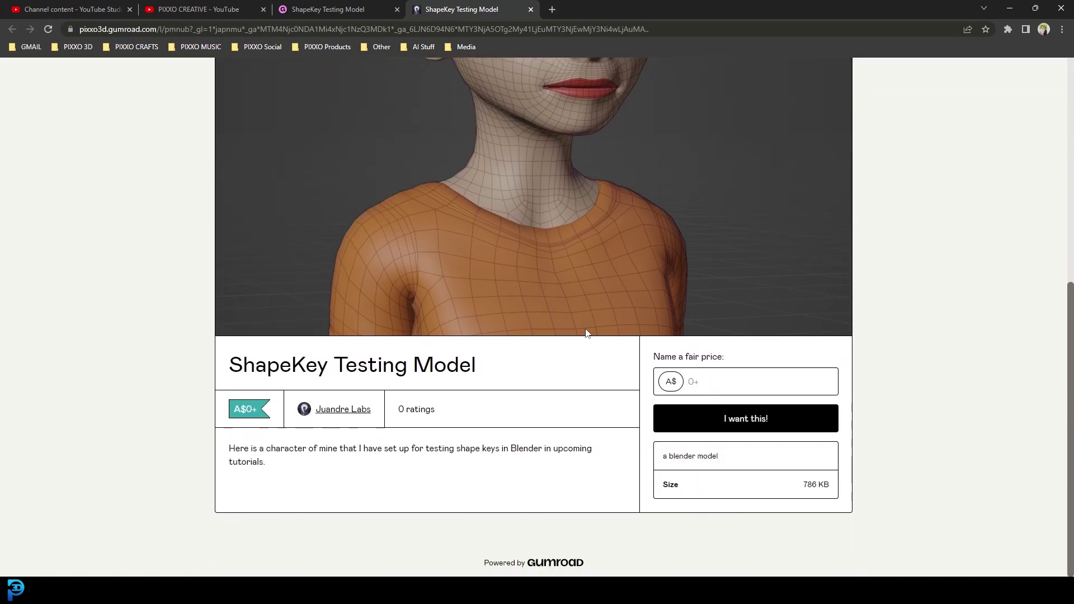
{"action": "scroll", "coordinate": [1035, 396], "scroll_direction": "up", "scroll_amount": 3}
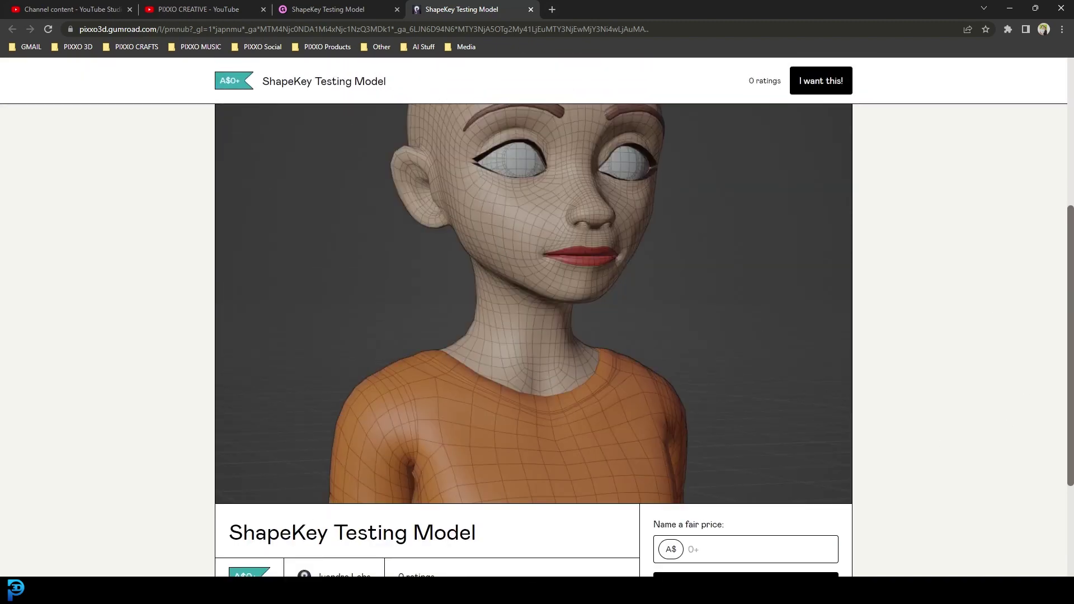
Step: Switch to Blender and select the character's body mesh in front orthographic view with the face framed
{"action": "key", "text": "alt+Tab"}
{"action": "middle_click_drag", "start_coordinate": [597, 246], "coordinate": [554, 232]}
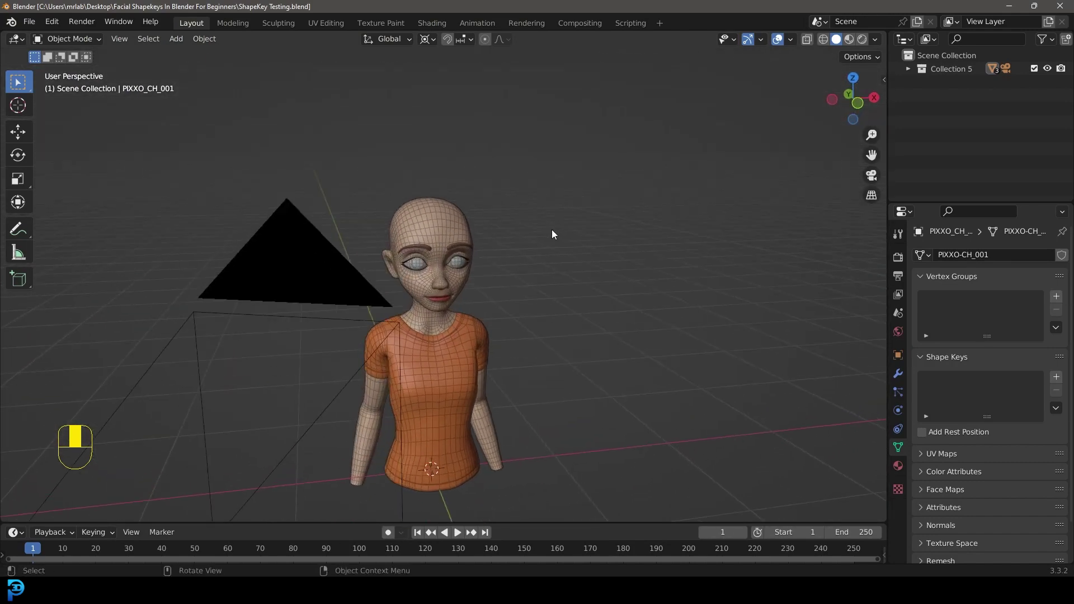
{"action": "scroll", "coordinate": [428, 261], "scroll_direction": "up", "scroll_amount": 3}
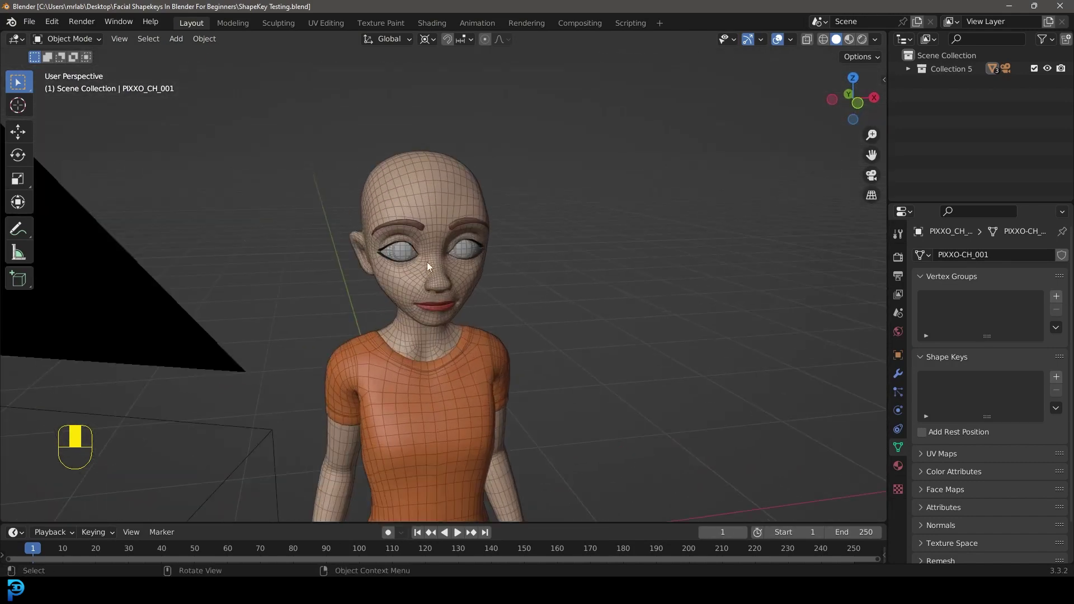
{"action": "left_click", "coordinate": [439, 189]}
{"action": "key", "text": "KP_1"}
{"action": "scroll", "coordinate": [454, 233], "scroll_direction": "down", "scroll_amount": 3}
{"action": "middle_click_drag", "start_coordinate": [454, 234], "coordinate": [493, 249], "text": "shift"}
{"action": "scroll", "coordinate": [512, 213], "scroll_direction": "up", "scroll_amount": 6}
{"action": "scroll", "coordinate": [493, 248], "scroll_direction": "up", "scroll_amount": 5}
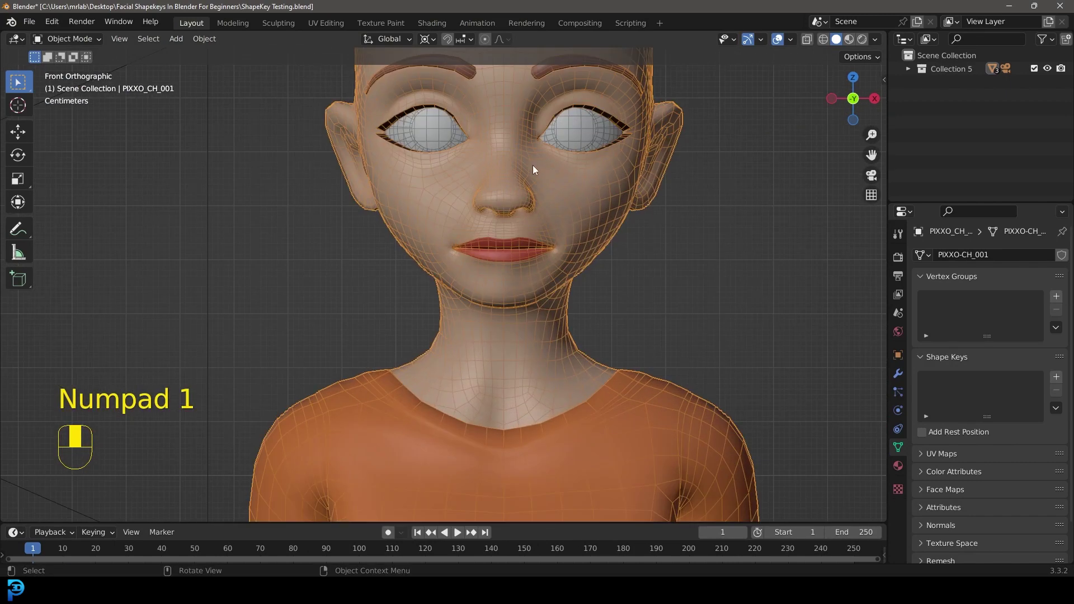
{"action": "scroll", "coordinate": [532, 166], "scroll_direction": "down", "scroll_amount": 1}
{"action": "middle_click_drag", "start_coordinate": [532, 165], "coordinate": [538, 234], "text": "shift"}
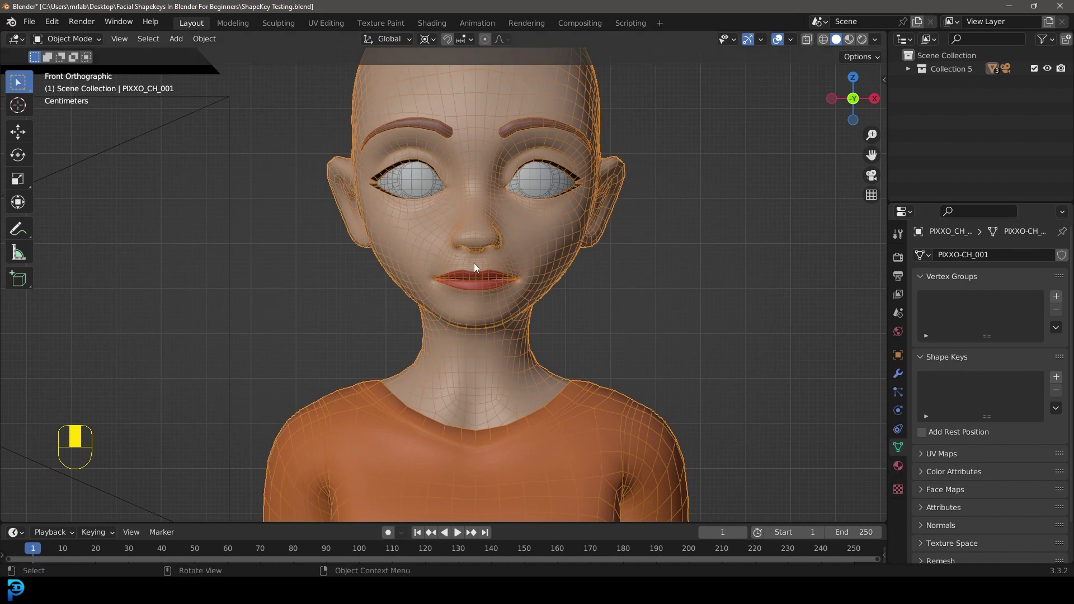
{"action": "scroll", "coordinate": [459, 277], "scroll_direction": "up", "scroll_amount": 2}
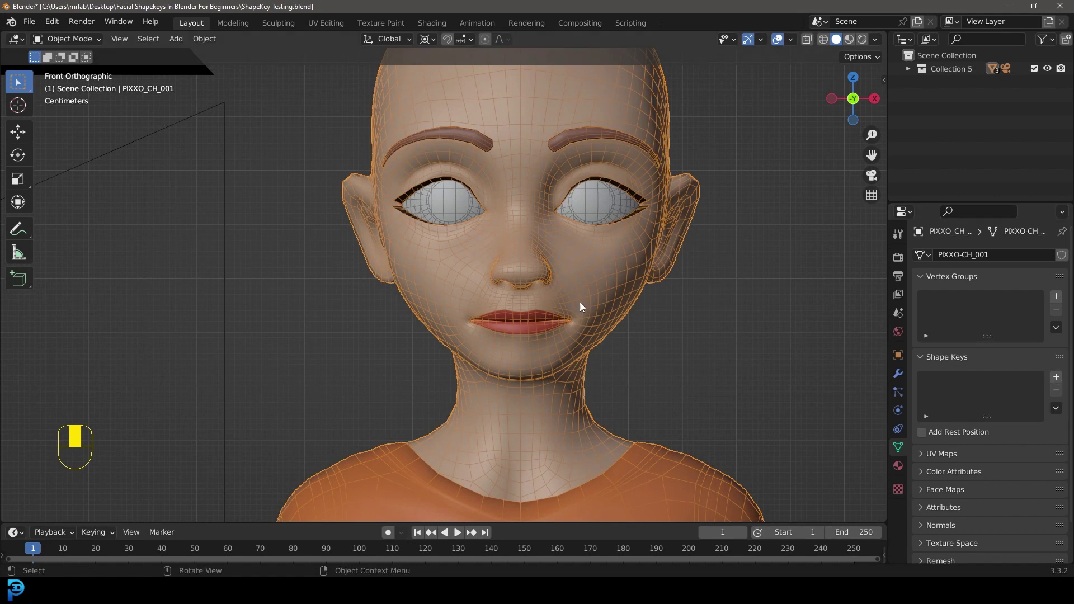
Step: Add a Basis shape key and a second shape key to the character's body mesh
{"action": "left_click", "coordinate": [1056, 376]}
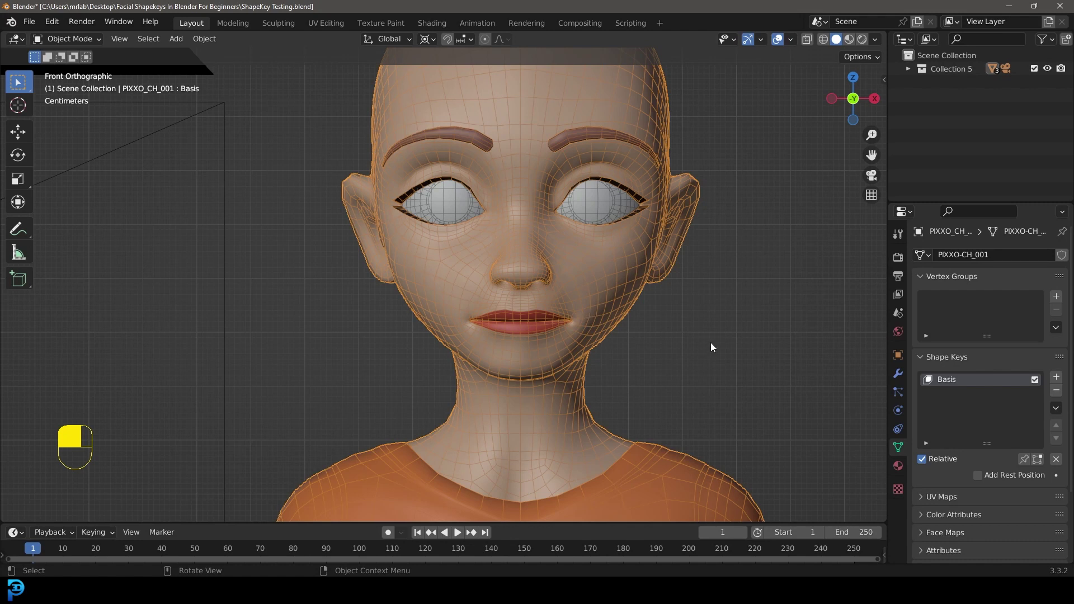
{"action": "left_click", "coordinate": [1056, 377]}
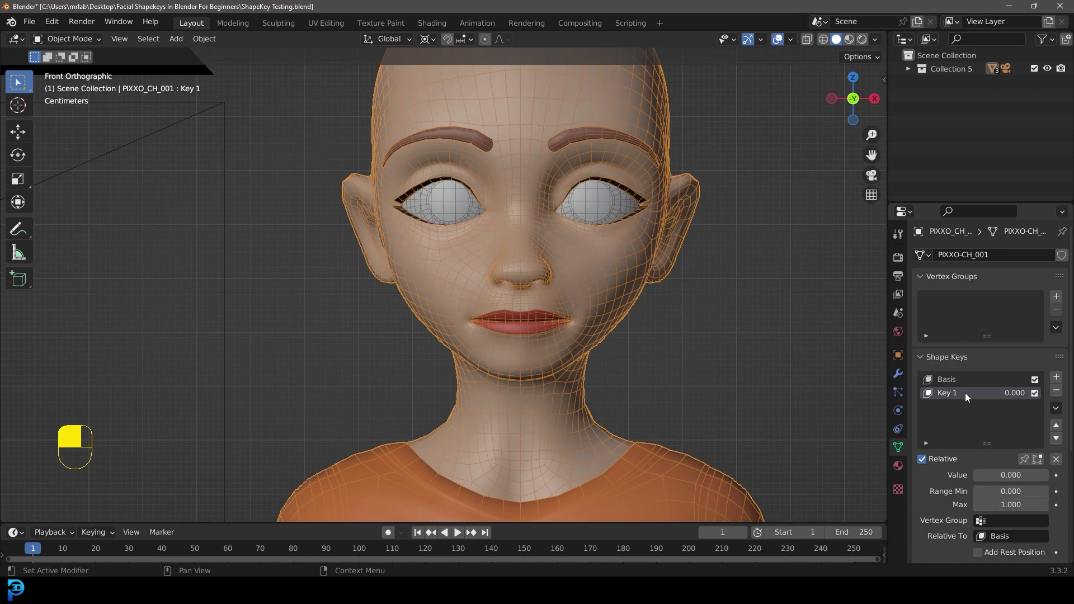
{"action": "scroll", "coordinate": [587, 311], "scroll_direction": "up", "scroll_amount": 2}
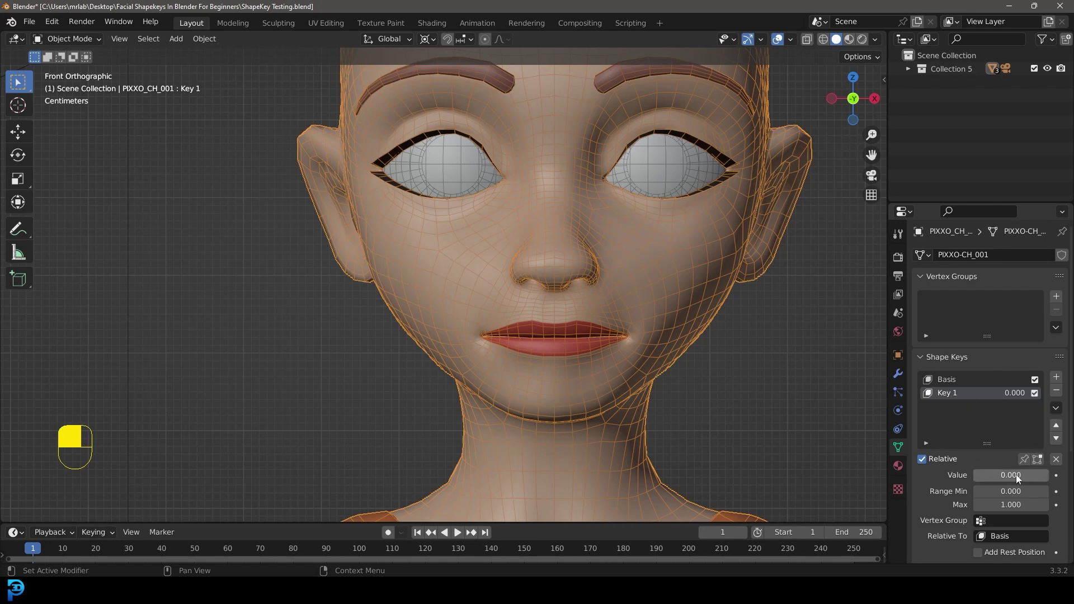
Step: Try out the second shape key's value, return it to 0.000, and make Basis the active shape key
{"action": "mouse_move", "coordinate": [992, 474]}
{"action": "left_mouse_down"}
{"action": "mouse_move", "coordinate": [1032, 474]}
{"action": "mouse_move", "coordinate": [972, 475]}
{"action": "left_mouse_up"}
{"action": "left_click", "coordinate": [954, 379]}
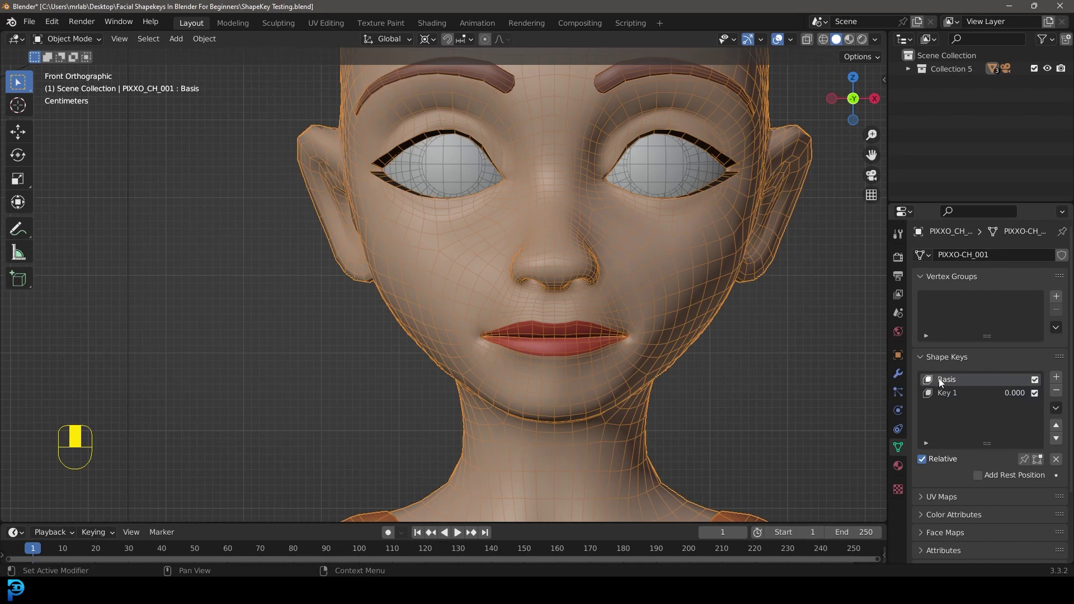
{"action": "scroll", "coordinate": [683, 263], "scroll_direction": "down", "scroll_amount": 3}
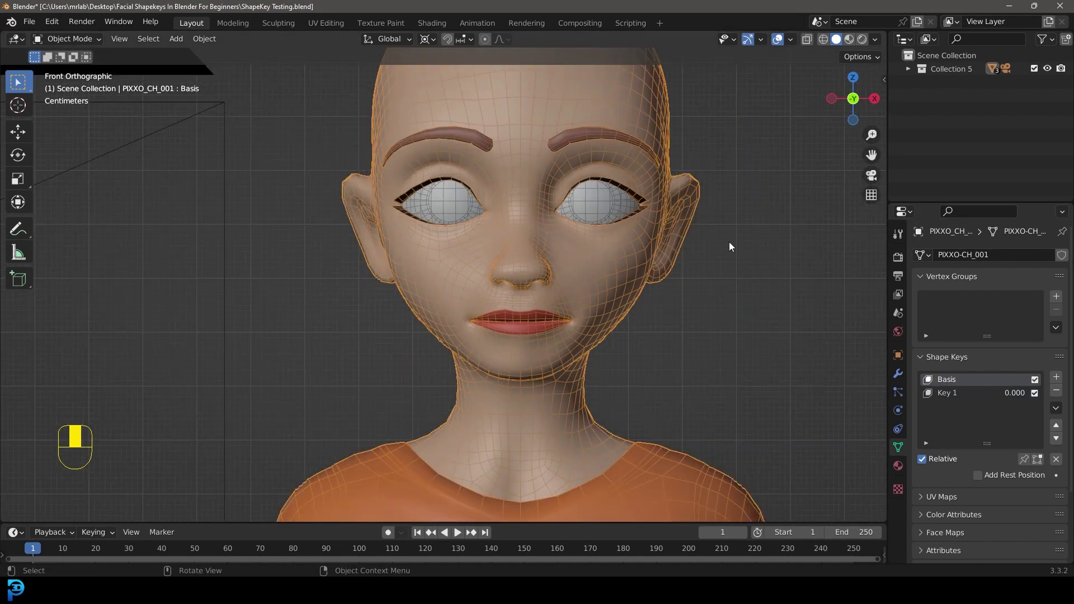
{"action": "scroll", "coordinate": [729, 242], "scroll_direction": "up", "scroll_amount": 3}
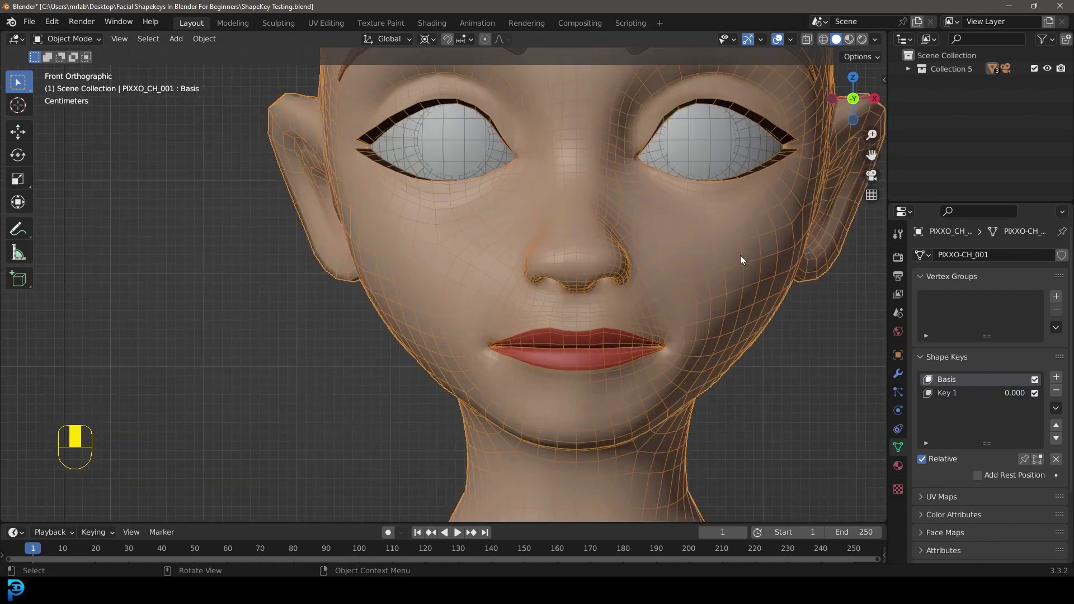
Step: Rename the second shape key to "mouth open"
{"action": "left_click", "coordinate": [948, 392]}
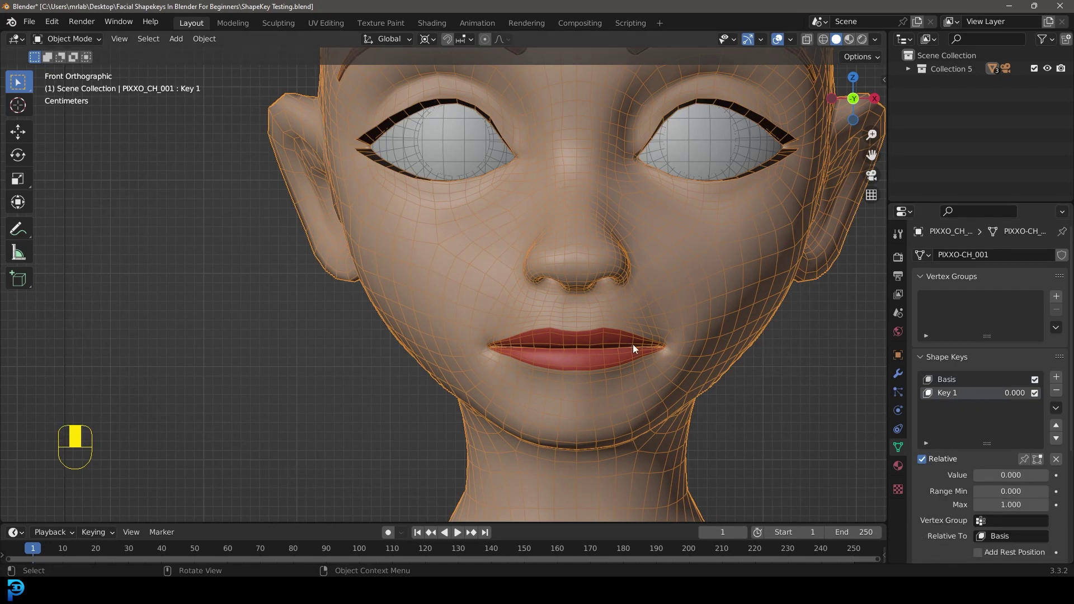
{"action": "double_click", "coordinate": [949, 393]}
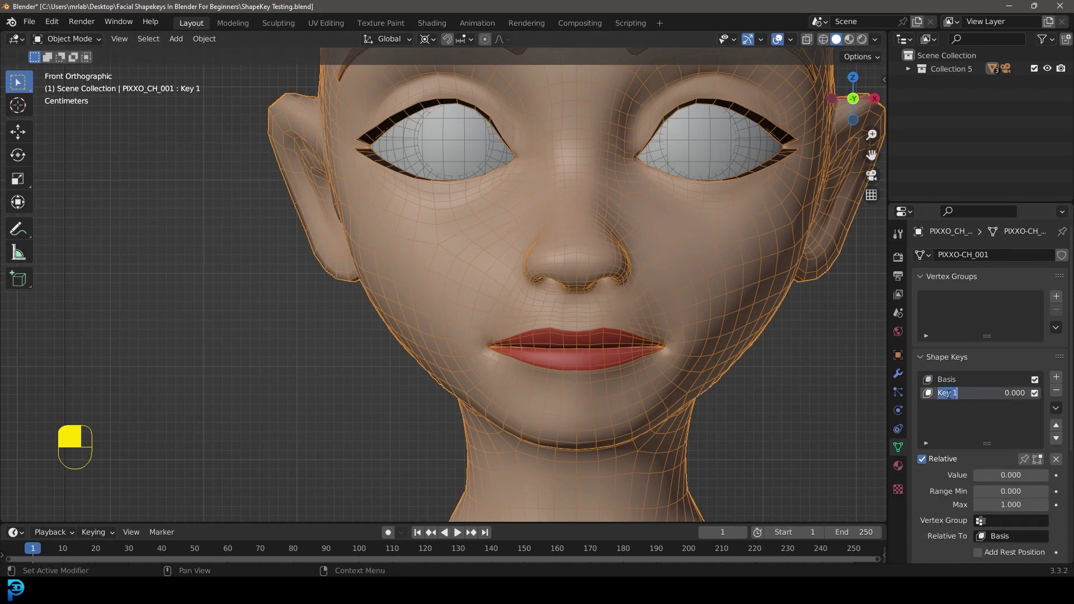
{"action": "type", "text": "mouth open"}
{"action": "key", "text": "Return"}
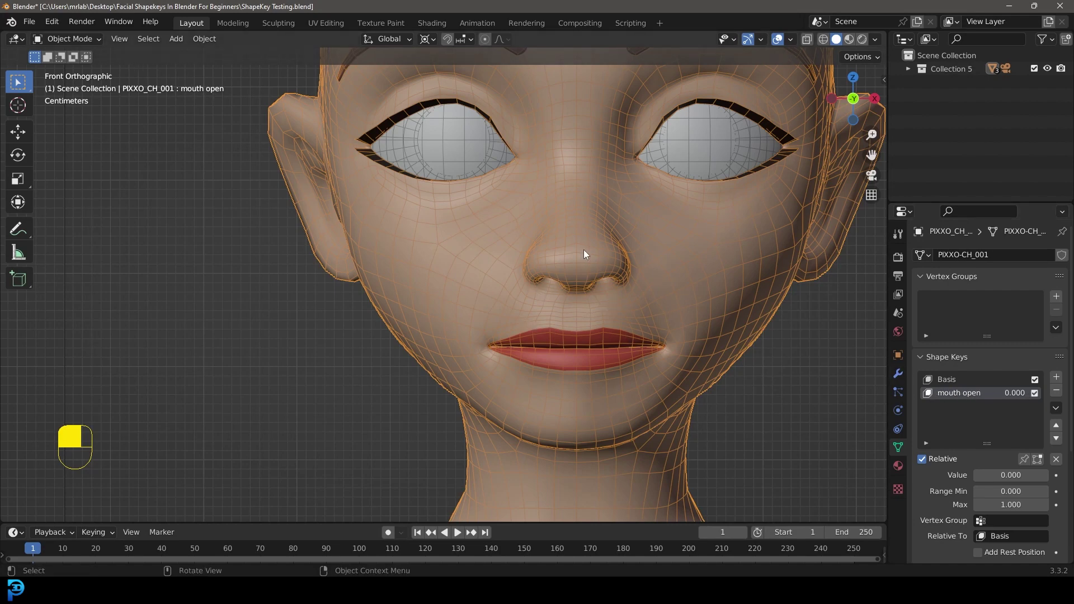
Step: Enter Edit Mode with the mouth open shape key active and turn on proportional editing
{"action": "key", "text": "Tab"}
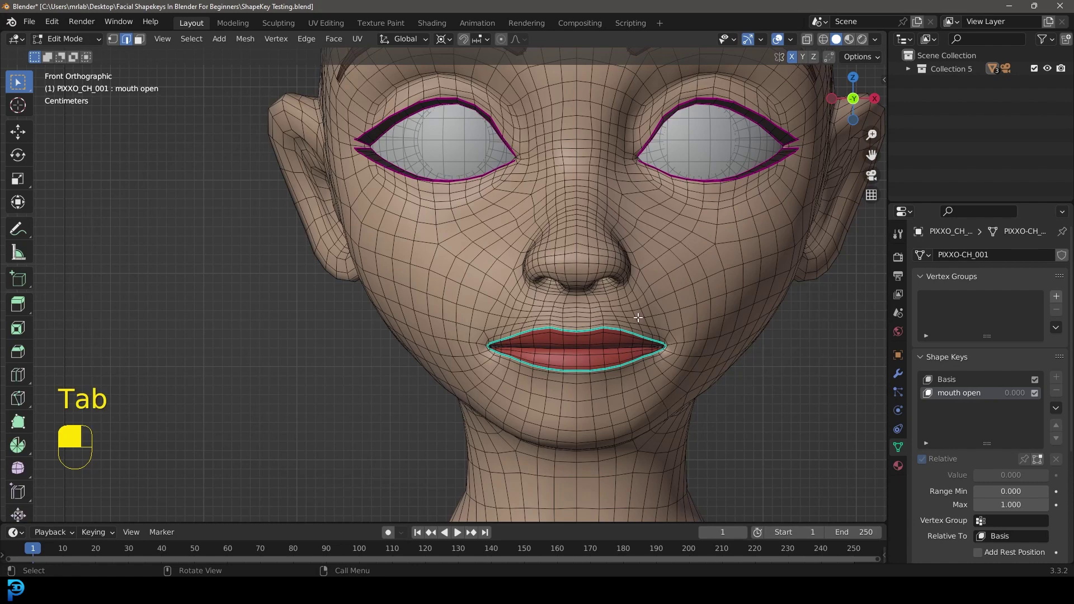
{"action": "scroll", "coordinate": [660, 370], "scroll_direction": "up", "scroll_amount": 2}
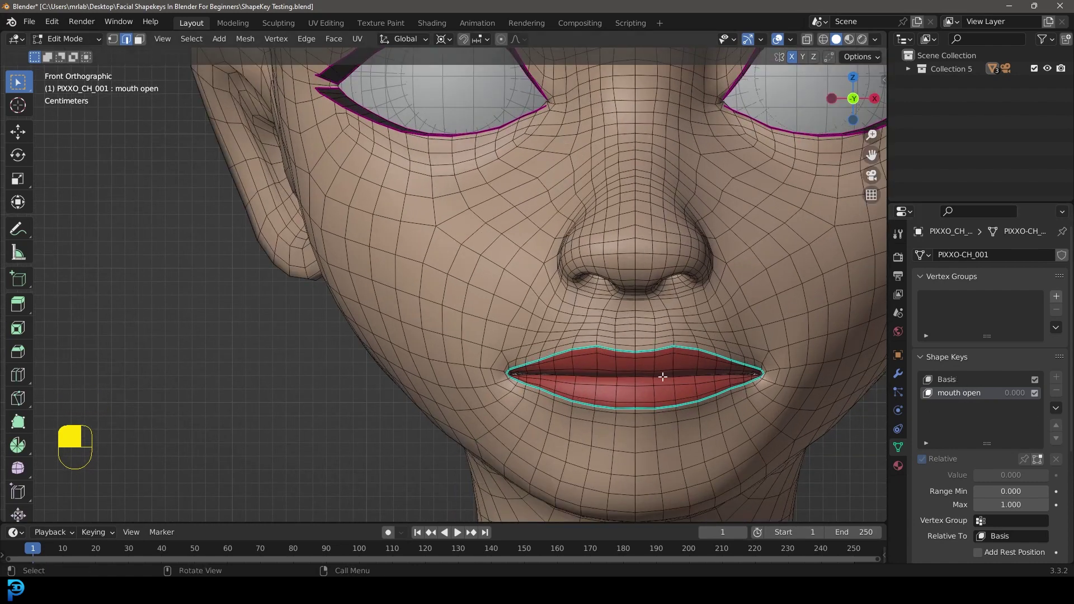
{"action": "scroll", "coordinate": [615, 336], "scroll_direction": "down", "scroll_amount": 3}
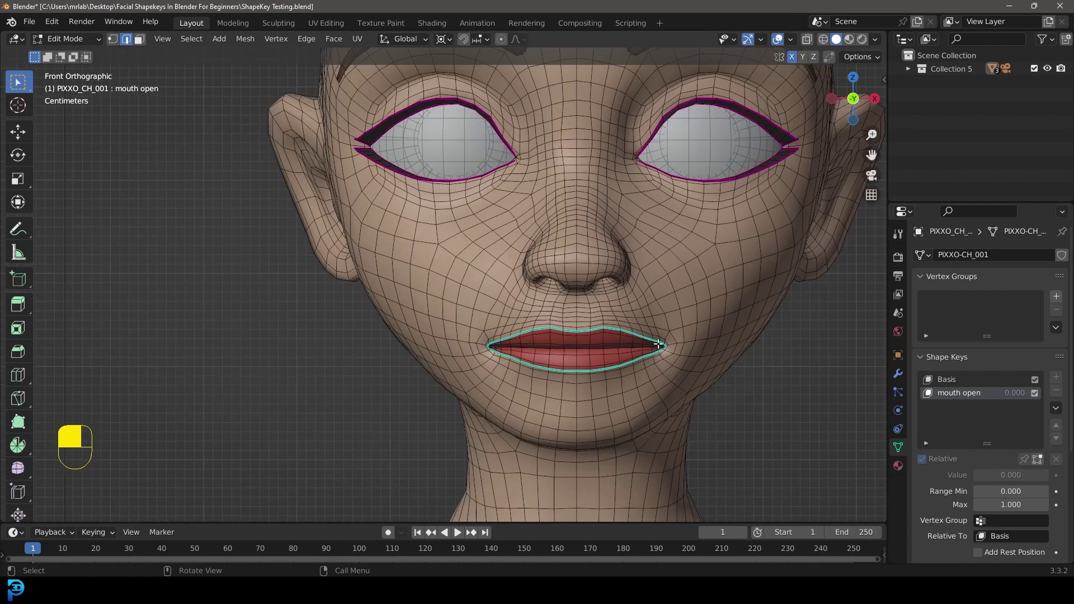
{"action": "scroll", "coordinate": [592, 316], "scroll_direction": "up", "scroll_amount": 1}
{"action": "left_click", "coordinate": [450, 39]}
{"action": "left_click", "coordinate": [492, 84]}
{"action": "scroll", "coordinate": [615, 335], "scroll_direction": "up", "scroll_amount": 3}
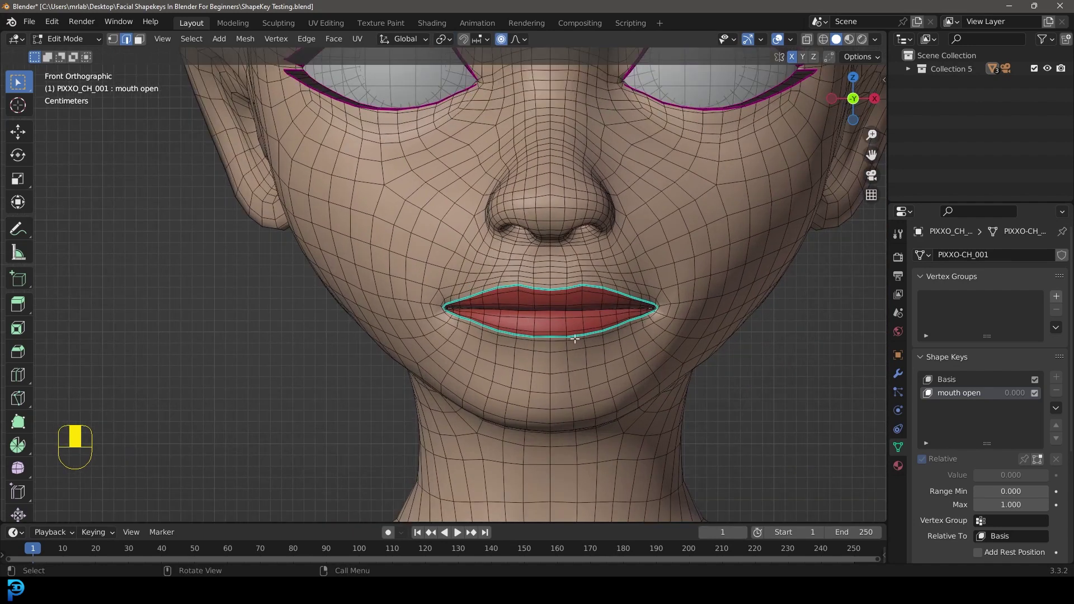
{"action": "middle_click_drag", "start_coordinate": [569, 369], "coordinate": [549, 277], "text": "shift"}
{"action": "key", "text": "g"}
{"action": "key", "text": "Escape"}
Step: Move the selected lower-lip edge downward with Smooth proportional falloff to open the mouth on the mouth open shape key
{"action": "left_click", "coordinate": [517, 39]}
{"action": "left_click", "coordinate": [481, 101]}
{"action": "scroll", "coordinate": [606, 318], "scroll_direction": "down", "scroll_amount": 3}
{"action": "key", "text": "g"}
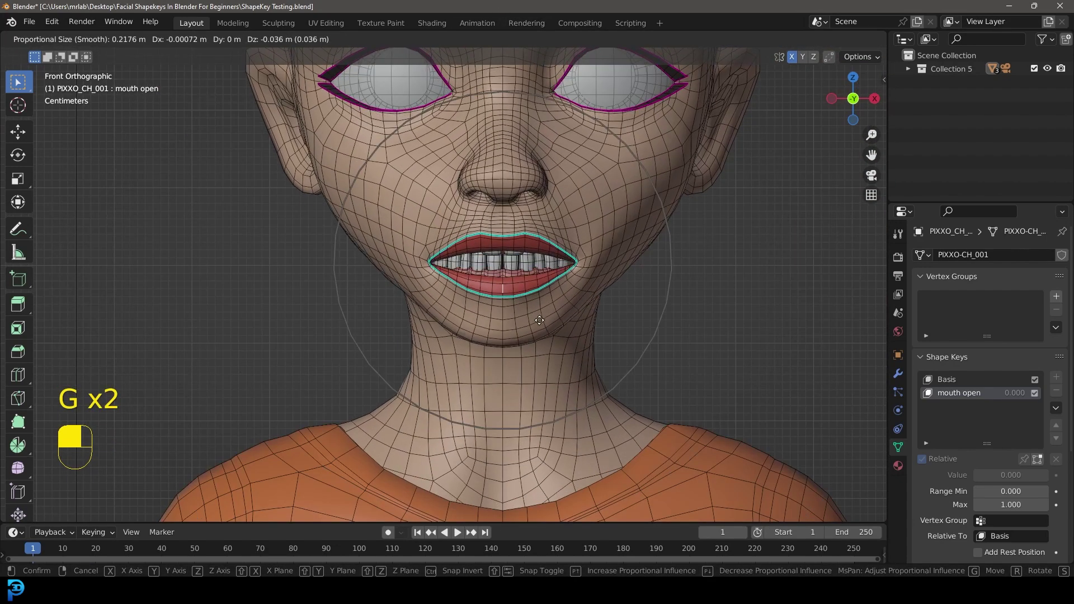
{"action": "left_click", "coordinate": [548, 333]}
{"action": "scroll", "coordinate": [641, 326], "scroll_direction": "up", "scroll_amount": 2}
{"action": "scroll", "coordinate": [641, 326], "scroll_direction": "up", "scroll_amount": 1}
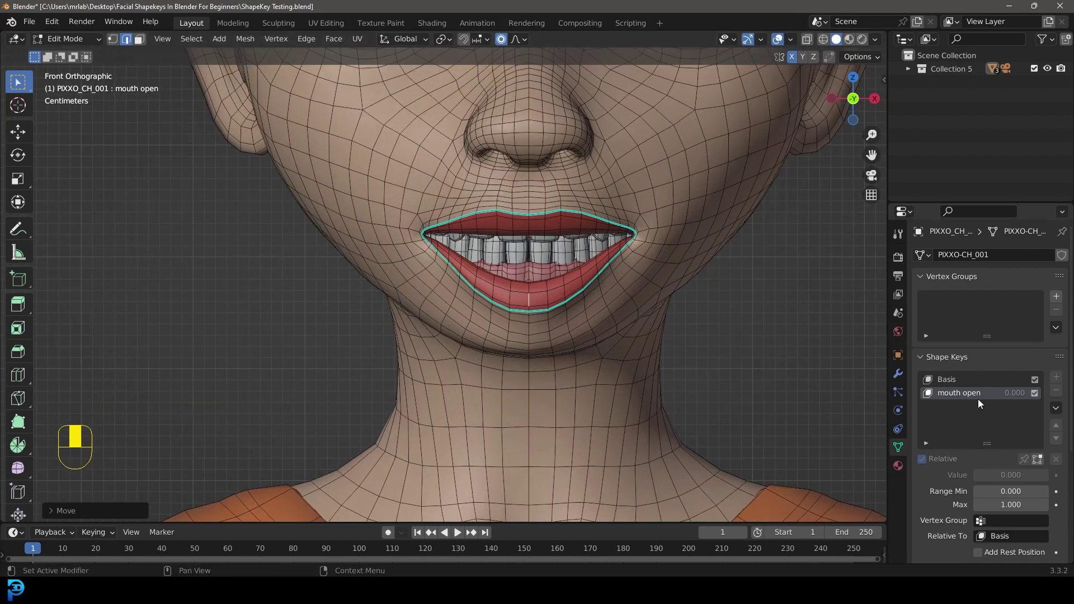
Step: Make the Basis shape key active and try moving the lower-lip edge downward with proportional editing
{"action": "left_click", "coordinate": [951, 381]}
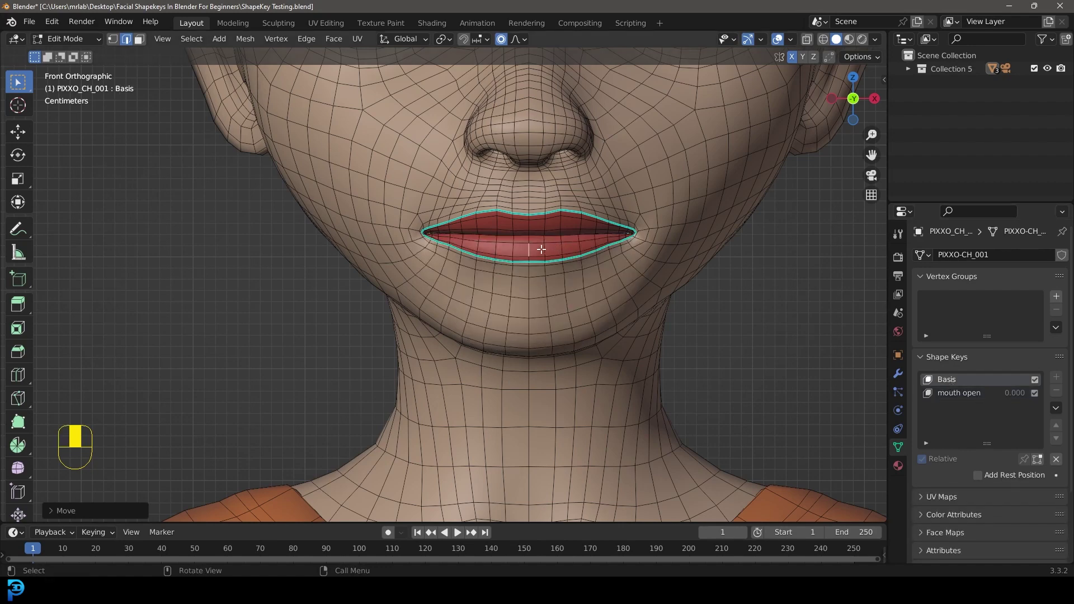
{"action": "scroll", "coordinate": [417, 204], "scroll_direction": "down", "scroll_amount": 5}
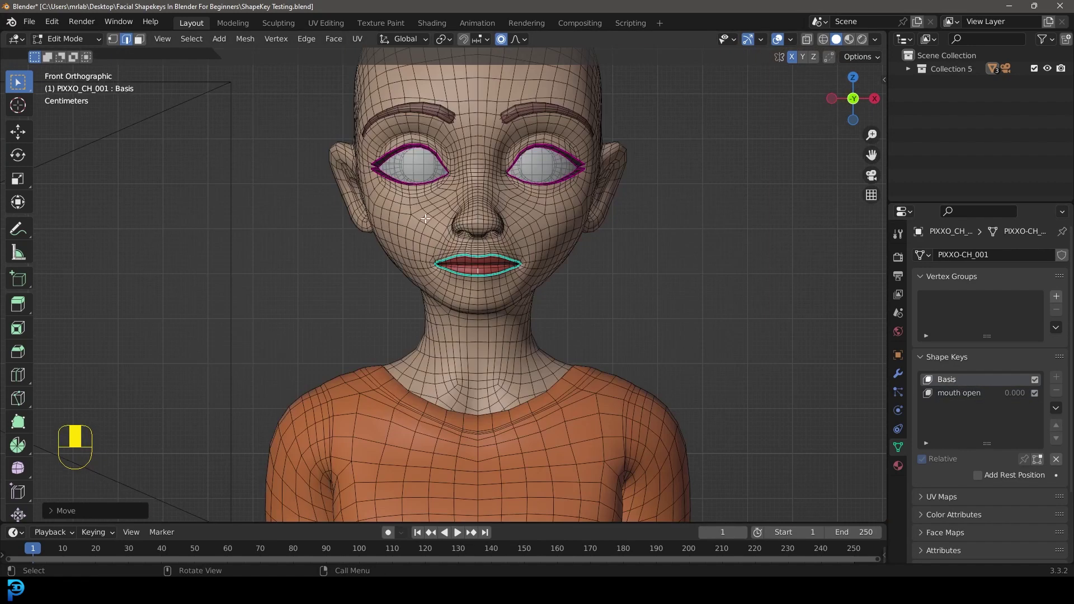
{"action": "scroll", "coordinate": [417, 204], "scroll_direction": "up", "scroll_amount": 2}
{"action": "scroll", "coordinate": [520, 276], "scroll_direction": "up", "scroll_amount": 3}
{"action": "key", "text": "g"}
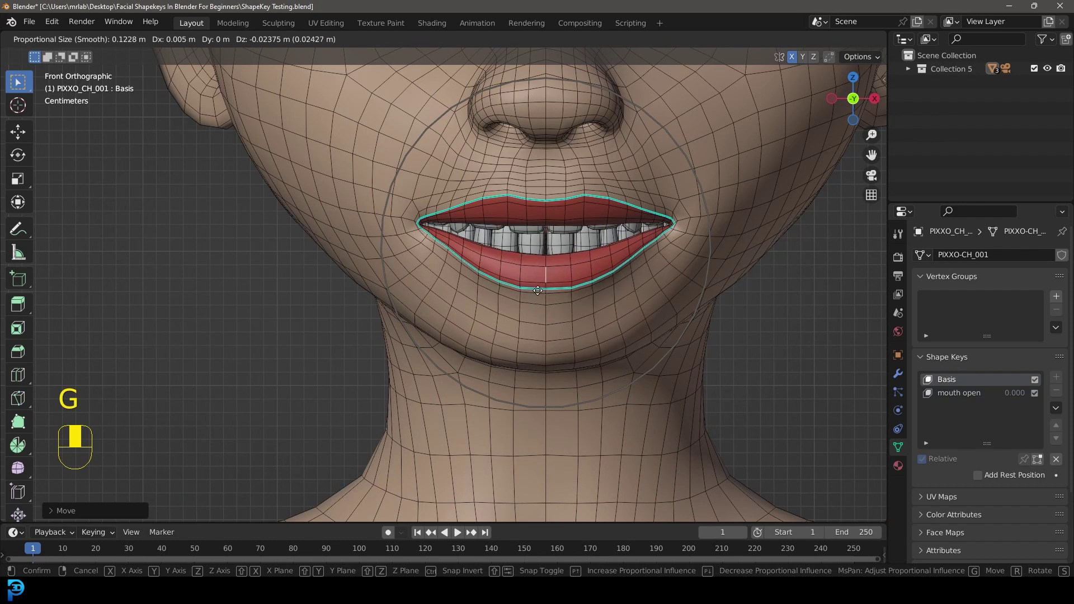
{"action": "right_click", "coordinate": [538, 291]}
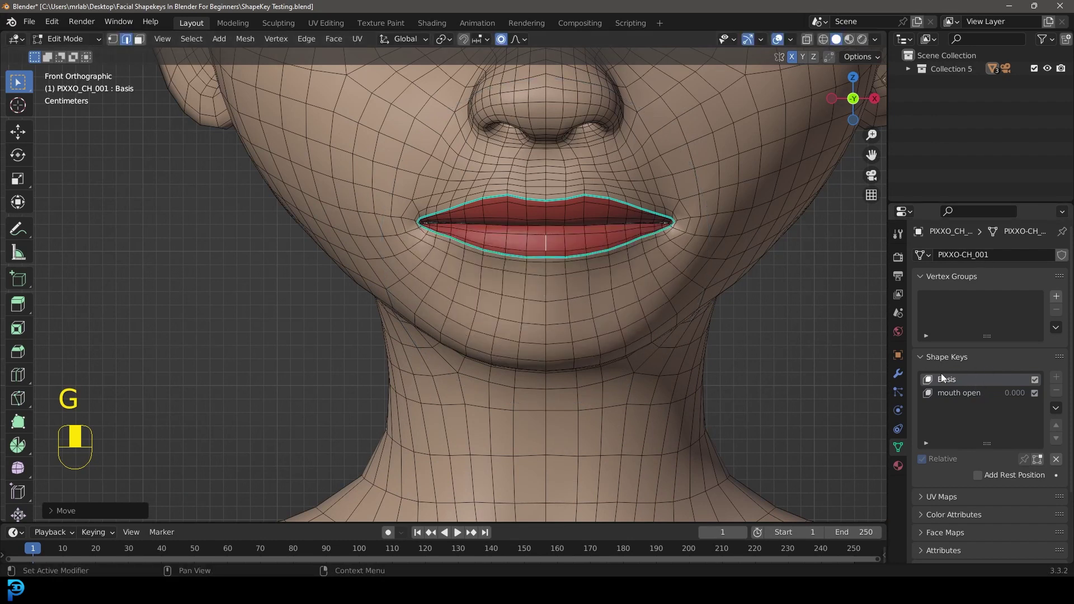
Step: Return to the mouth open shape key and undo the lower-lip move made on it
{"action": "left_click", "coordinate": [968, 394]}
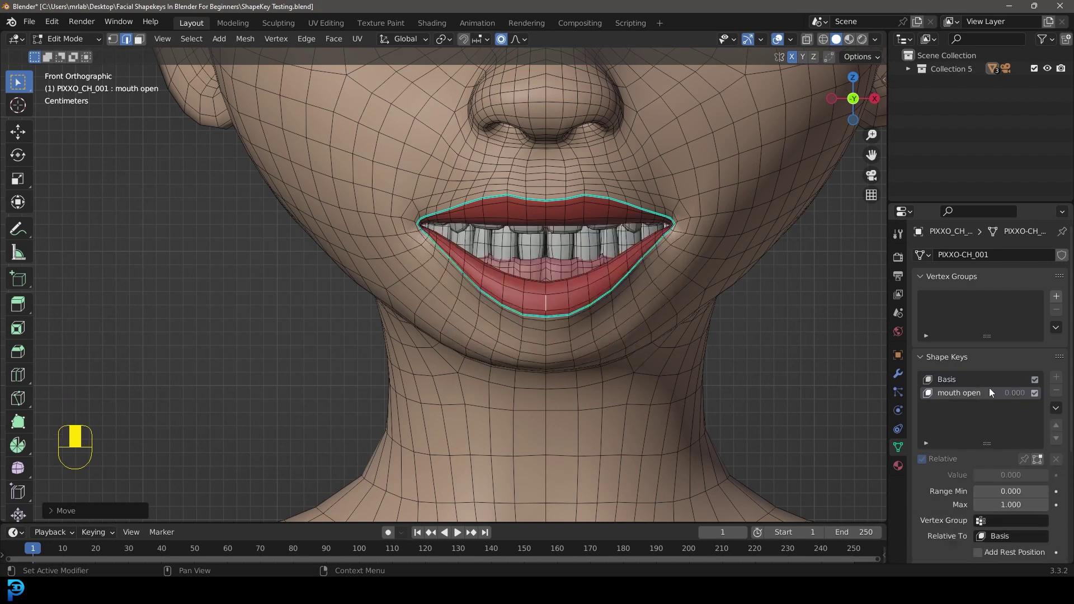
{"action": "key", "text": "ctrl+z"}
{"action": "key", "text": "ctrl+z"}
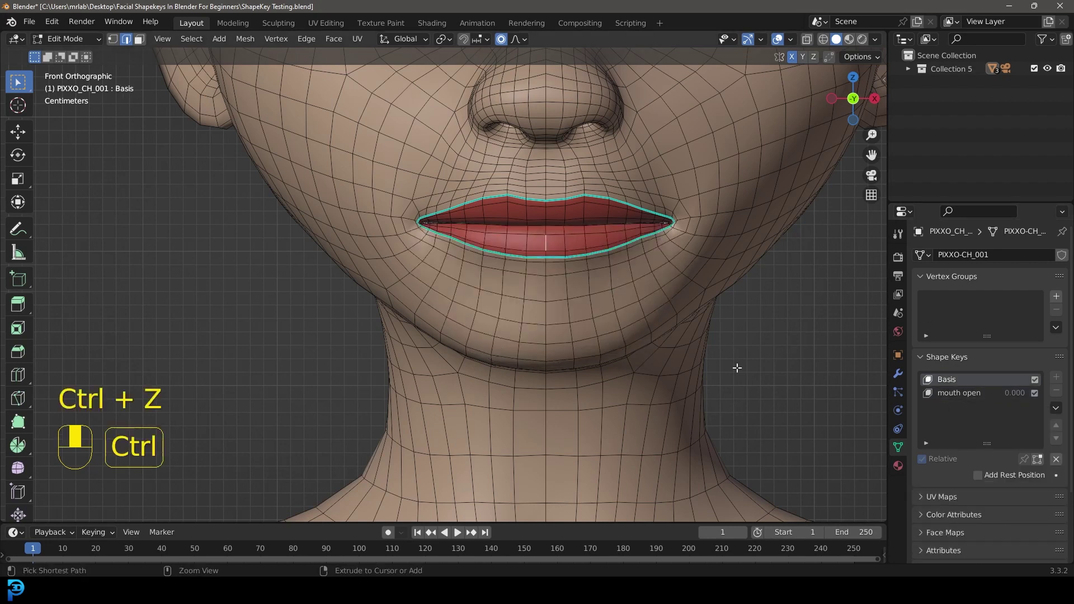
{"action": "key", "text": "ctrl+z"}
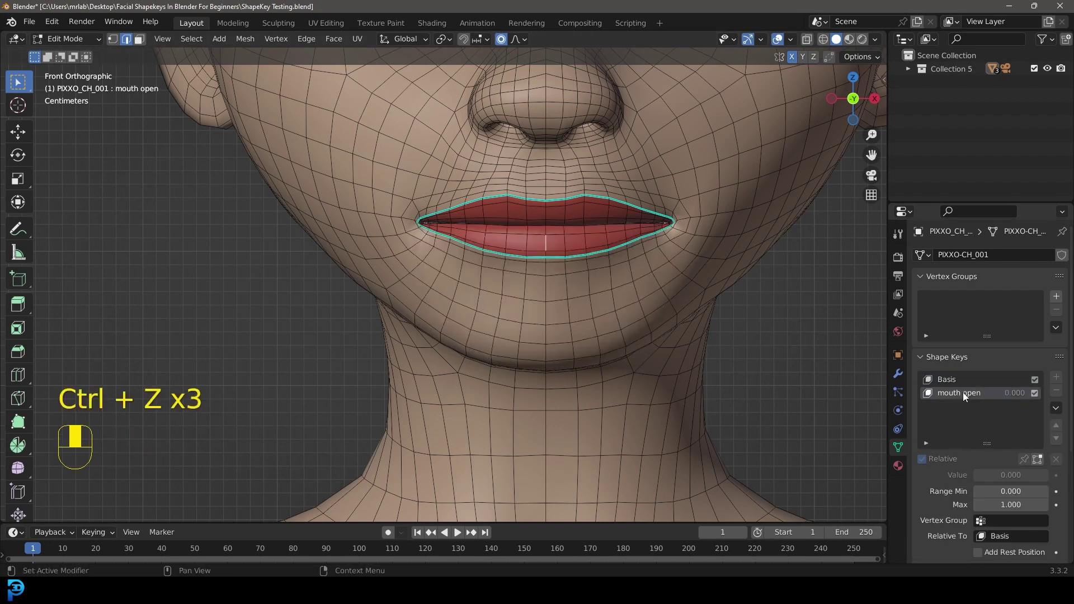
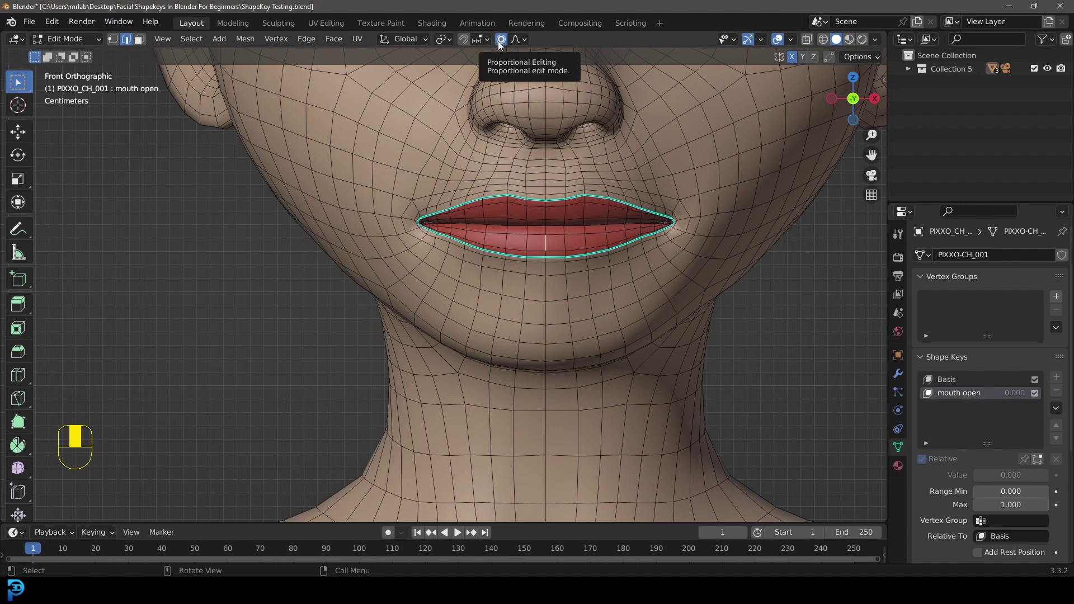
Step: View the head from the right side and turn on X-ray to see the teeth and tongue inside the mouth
{"action": "left_click", "coordinate": [515, 39]}
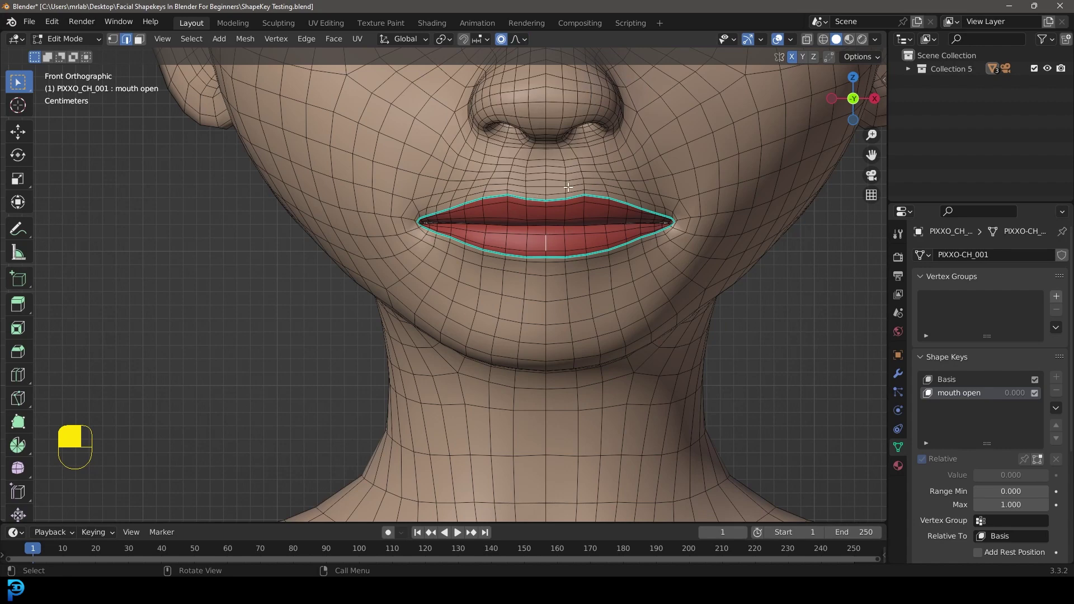
{"action": "scroll", "coordinate": [581, 230], "scroll_direction": "down", "scroll_amount": 2}
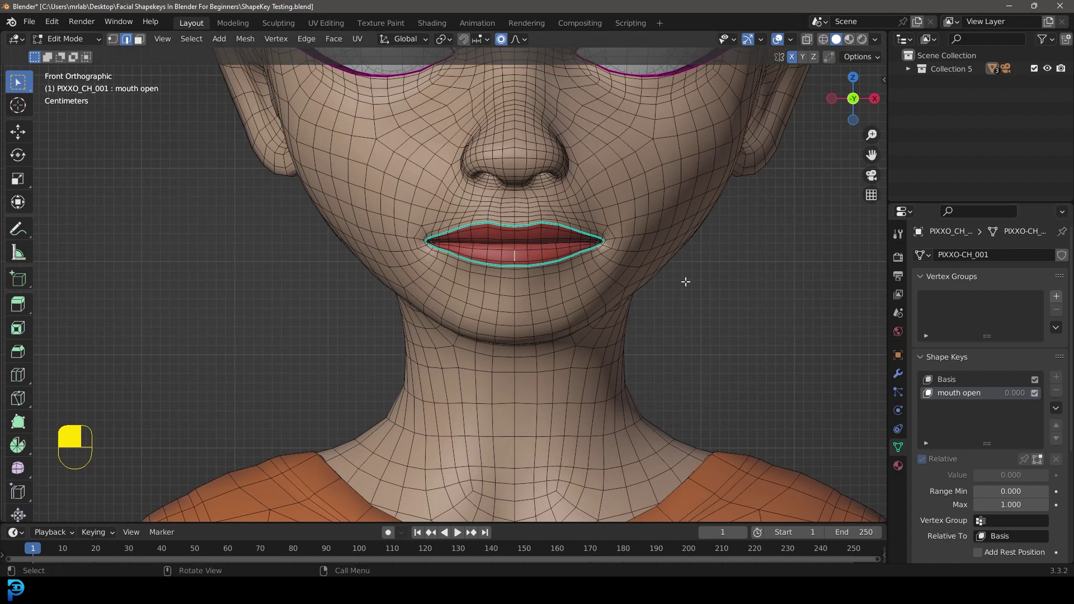
{"action": "key", "text": "KP_3"}
{"action": "scroll", "coordinate": [558, 276], "scroll_direction": "down", "scroll_amount": 3}
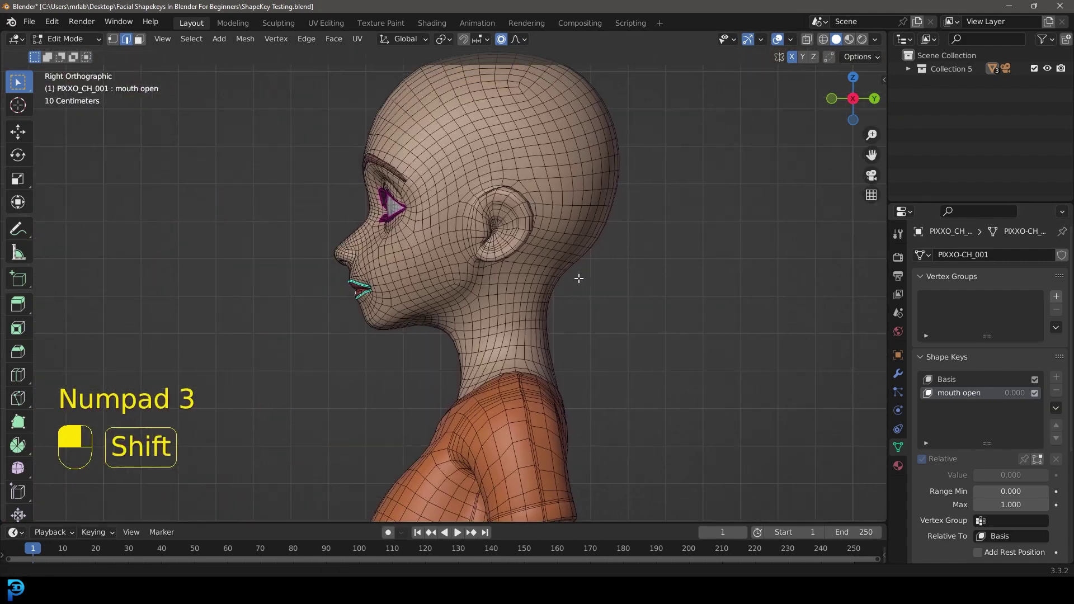
{"action": "scroll", "coordinate": [435, 292], "scroll_direction": "up", "scroll_amount": 4}
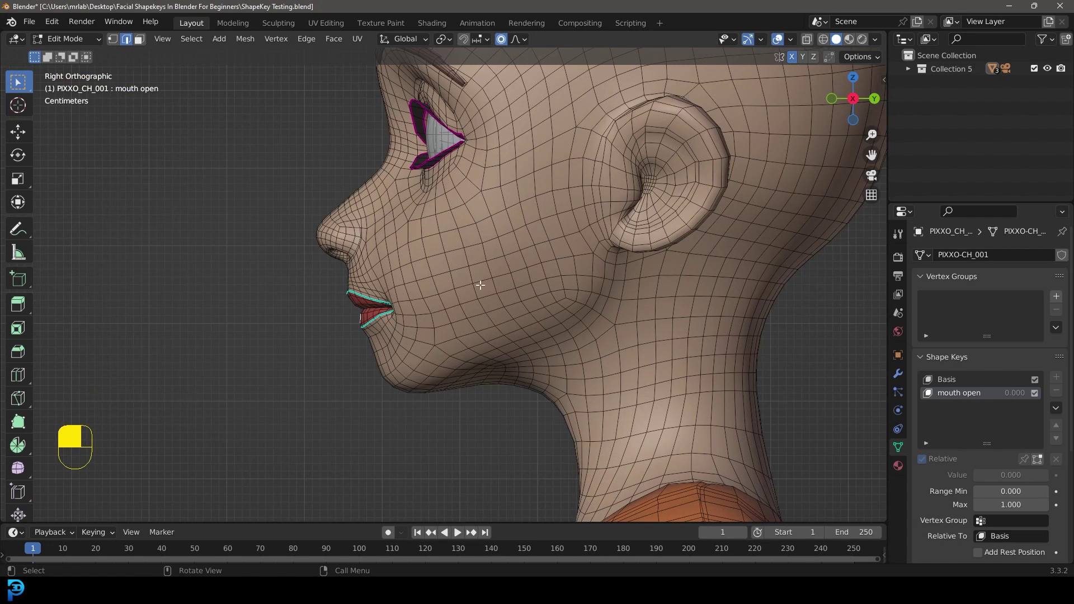
{"action": "middle_click_drag", "start_coordinate": [480, 285], "coordinate": [535, 290], "text": "shift"}
{"action": "scroll", "coordinate": [535, 290], "scroll_direction": "up", "scroll_amount": 2}
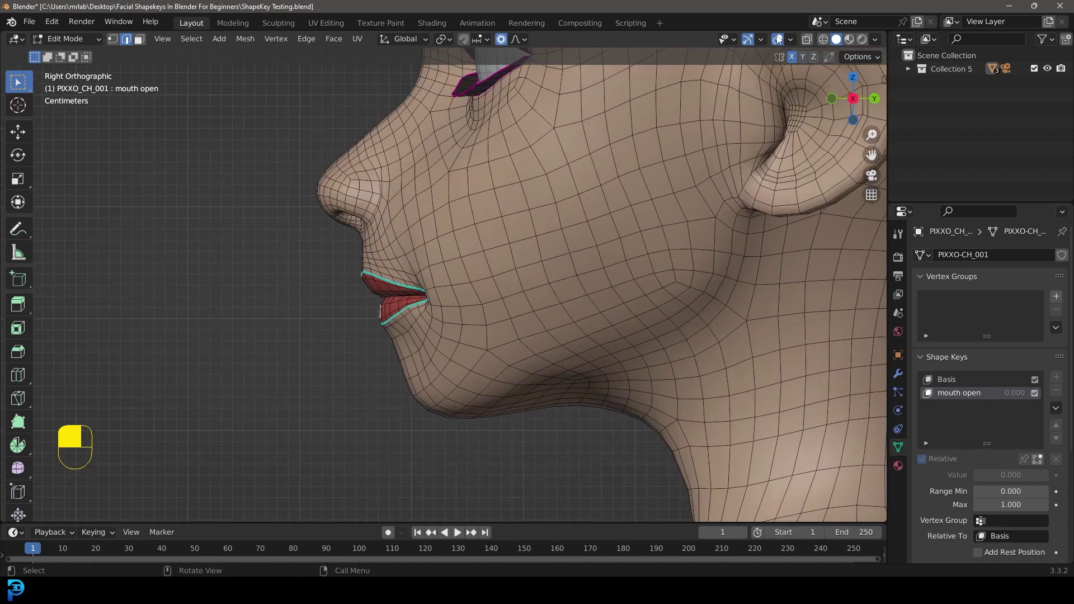
{"action": "left_click", "coordinate": [808, 41]}
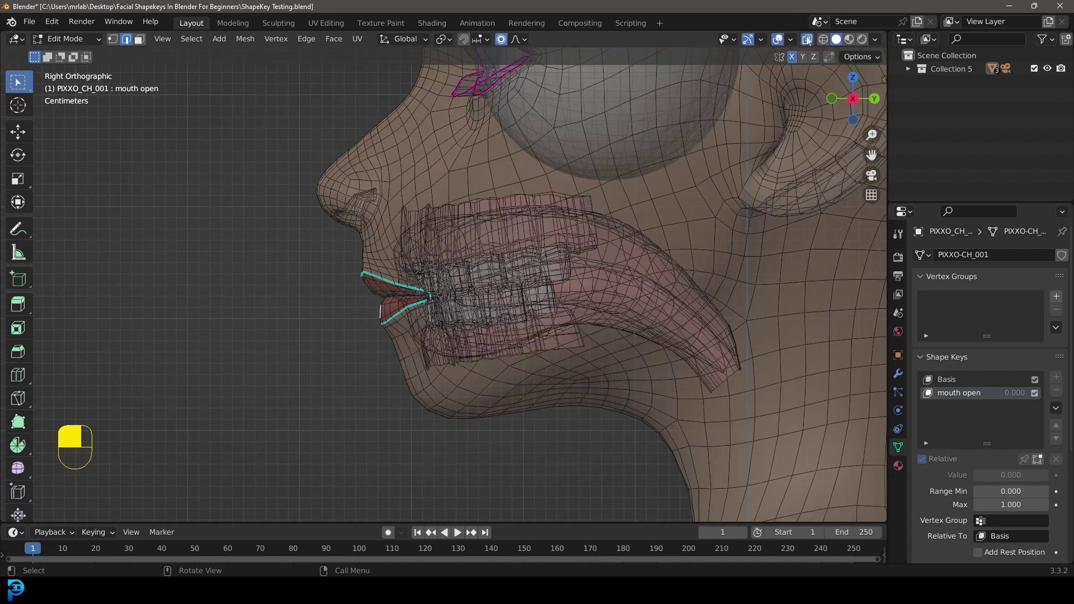
{"action": "scroll", "coordinate": [343, 279], "scroll_direction": "up", "scroll_amount": 2}
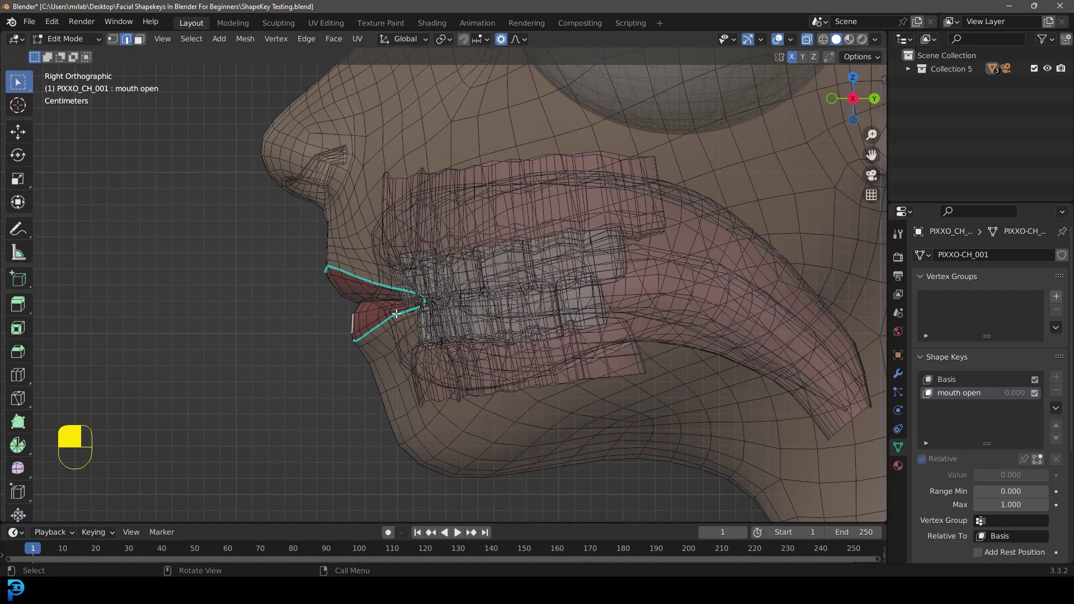
{"action": "middle_click_drag", "start_coordinate": [378, 353], "coordinate": [359, 311], "text": "shift"}
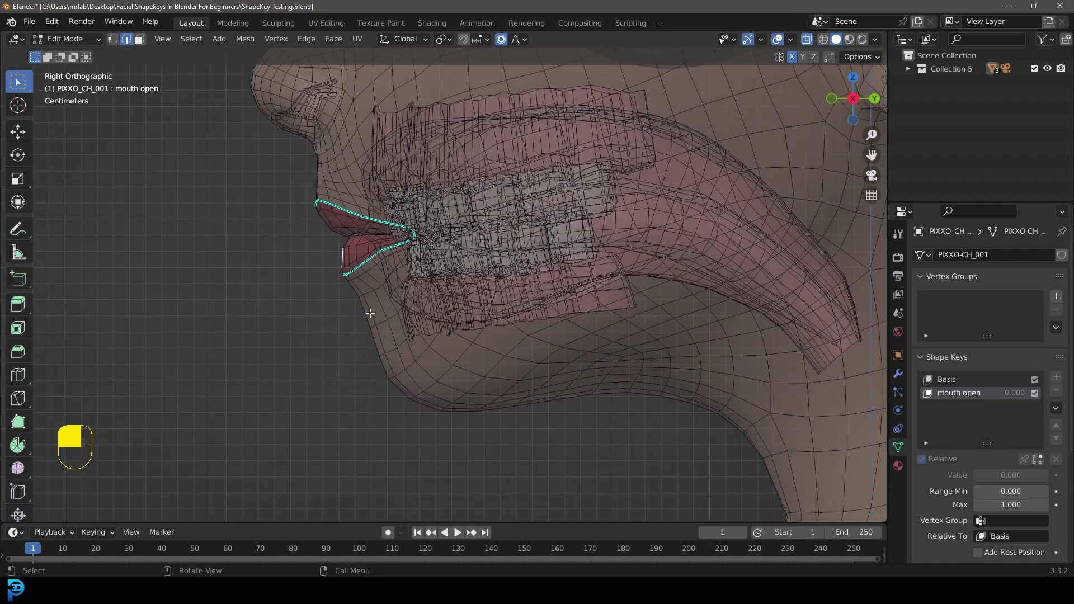
{"action": "key", "text": "g"}
{"action": "key", "text": "Escape"}
{"action": "key", "text": "g"}
{"action": "key", "text": "Escape"}
{"action": "middle_click_drag", "start_coordinate": [575, 379], "coordinate": [627, 290]}
{"action": "key", "text": "KP_3"}
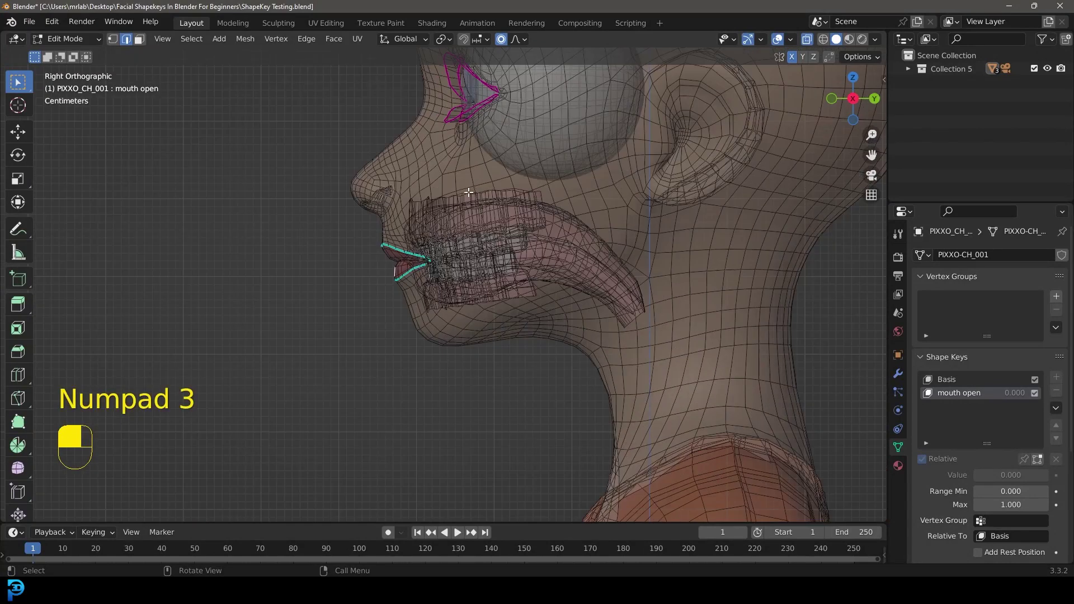
Step: Switch to face selection and deselect everything on the head mesh
{"action": "scroll", "coordinate": [471, 189], "scroll_direction": "up", "scroll_amount": 1}
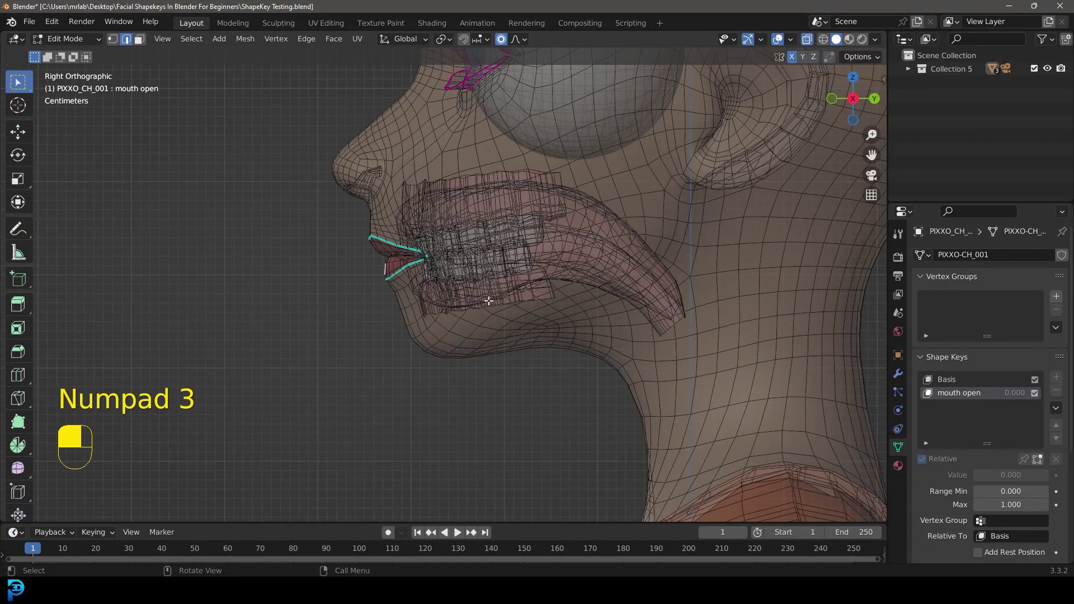
{"action": "scroll", "coordinate": [455, 291], "scroll_direction": "up", "scroll_amount": 1}
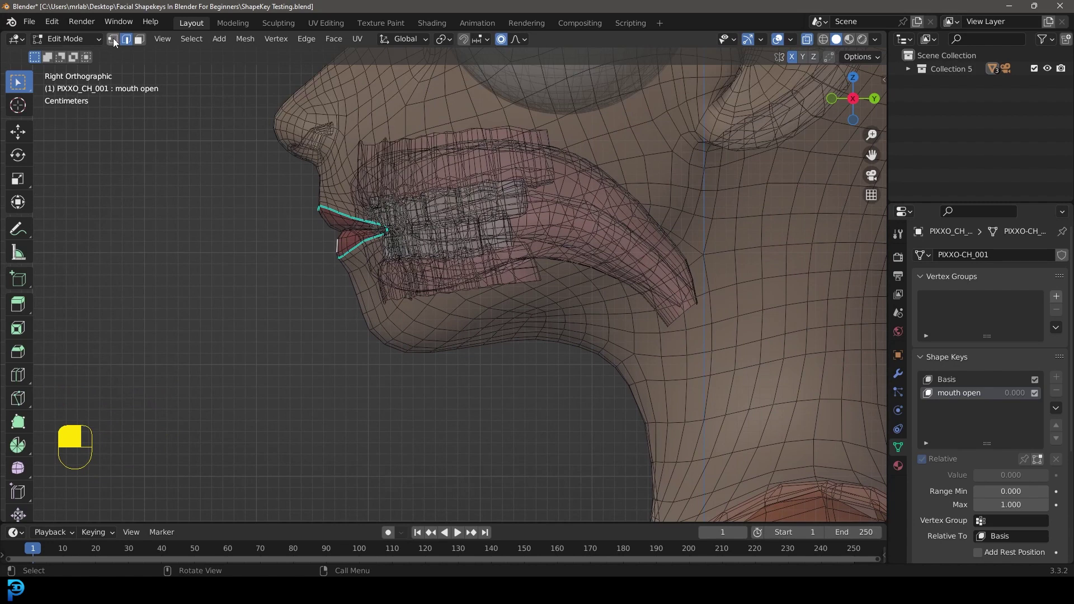
{"action": "left_click", "coordinate": [141, 39]}
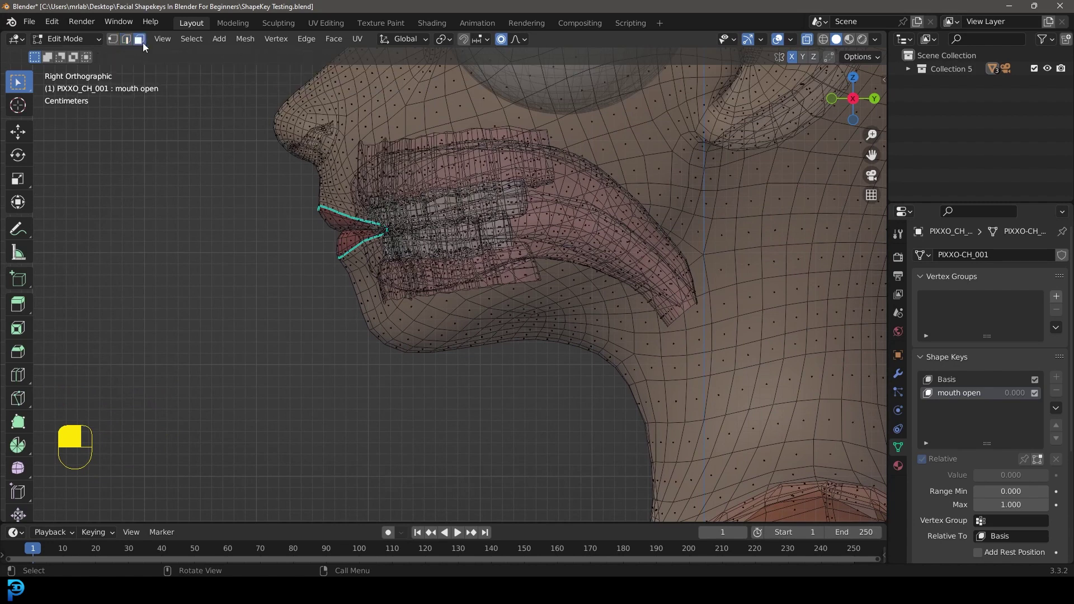
{"action": "key", "text": "alt+a"}
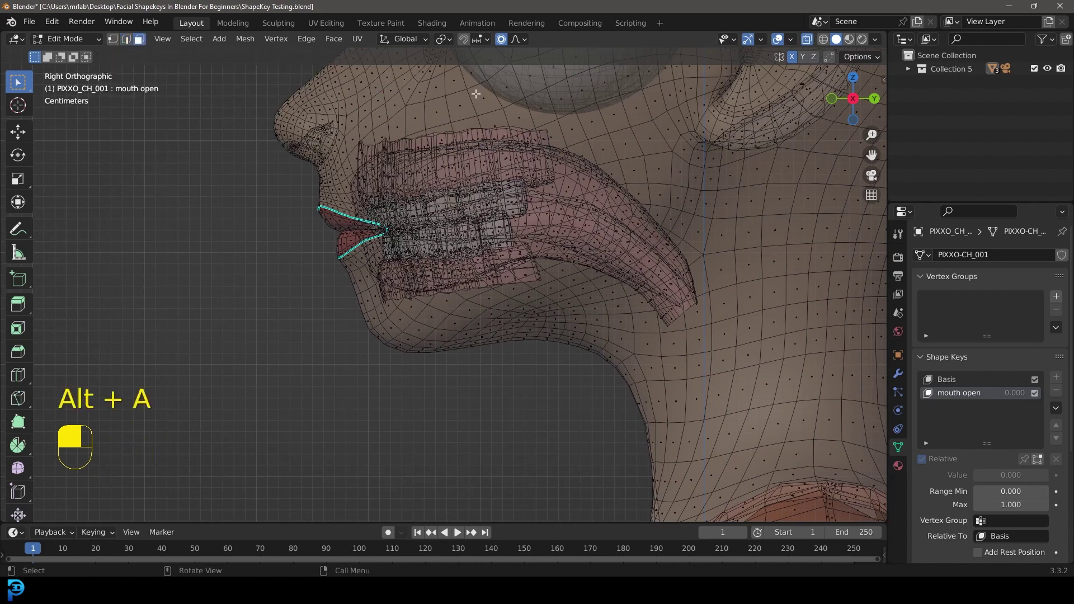
{"action": "middle_click_drag", "start_coordinate": [477, 267], "coordinate": [460, 296], "text": "shift"}
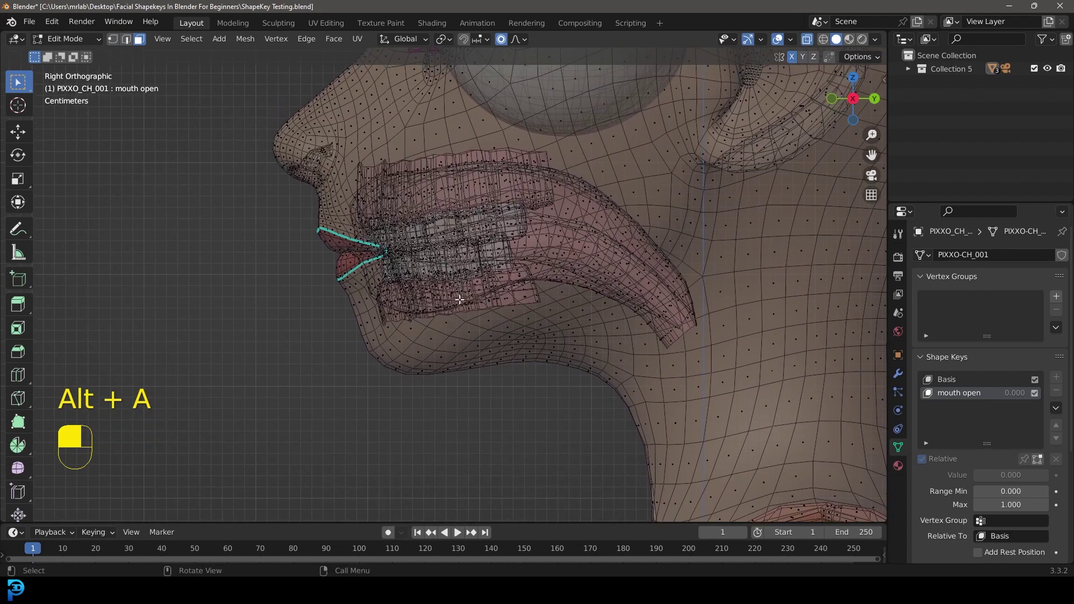
Step: Circle-select the lower jaw faces in side view, including the lower lip, chin, lower teeth and gums
{"action": "key", "text": "c"}
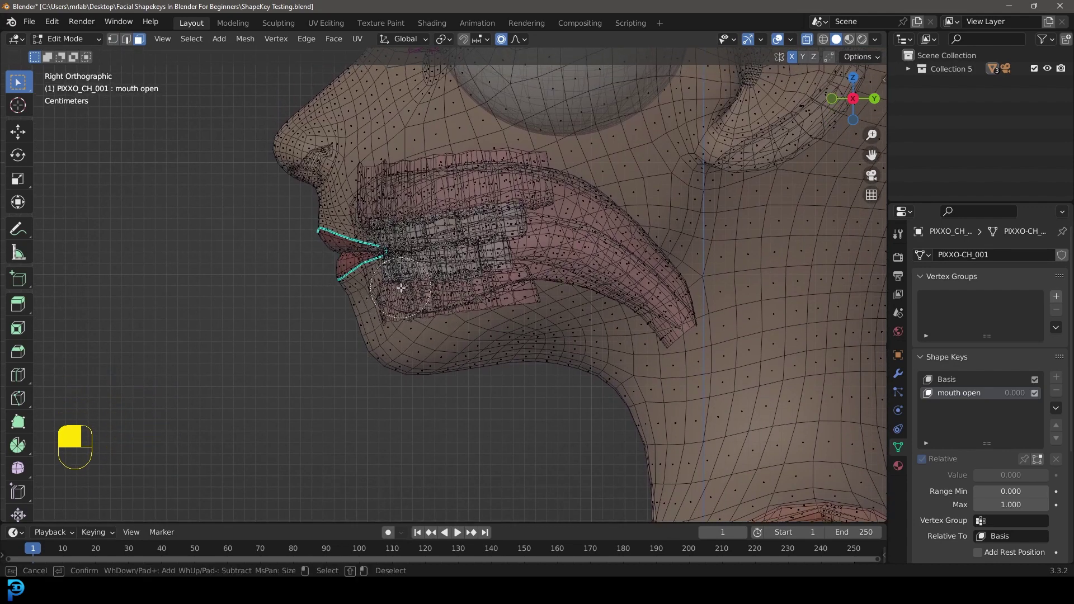
{"action": "scroll", "coordinate": [456, 311], "scroll_direction": "up", "scroll_amount": 4}
{"action": "mouse_move", "coordinate": [339, 283]}
{"action": "left_mouse_down"}
{"action": "mouse_move", "coordinate": [403, 310]}
{"action": "mouse_move", "coordinate": [380, 296]}
{"action": "mouse_move", "coordinate": [497, 287]}
{"action": "mouse_move", "coordinate": [393, 318]}
{"action": "mouse_move", "coordinate": [403, 355]}
{"action": "mouse_move", "coordinate": [384, 364]}
{"action": "mouse_move", "coordinate": [476, 327]}
{"action": "mouse_move", "coordinate": [468, 317]}
{"action": "mouse_move", "coordinate": [499, 269]}
{"action": "mouse_move", "coordinate": [427, 289]}
{"action": "mouse_move", "coordinate": [403, 275]}
{"action": "mouse_move", "coordinate": [422, 270]}
{"action": "mouse_move", "coordinate": [405, 282]}
{"action": "left_mouse_up"}
{"action": "mouse_move", "coordinate": [386, 292]}
{"action": "left_mouse_down", "text": "shift"}
{"action": "mouse_move", "coordinate": [473, 291]}
{"action": "mouse_move", "coordinate": [421, 302]}
{"action": "mouse_move", "coordinate": [389, 287]}
{"action": "mouse_move", "coordinate": [434, 297]}
{"action": "left_mouse_up", "text": "shift"}
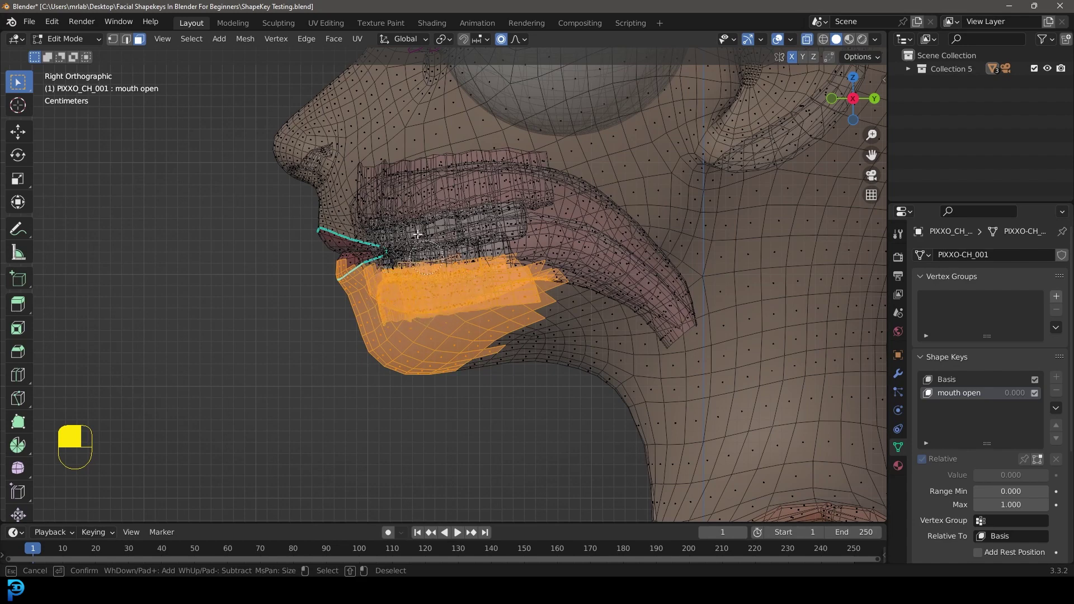
{"action": "middle_click_drag", "start_coordinate": [434, 297], "coordinate": [395, 298]}
{"action": "key", "text": "KP_3"}
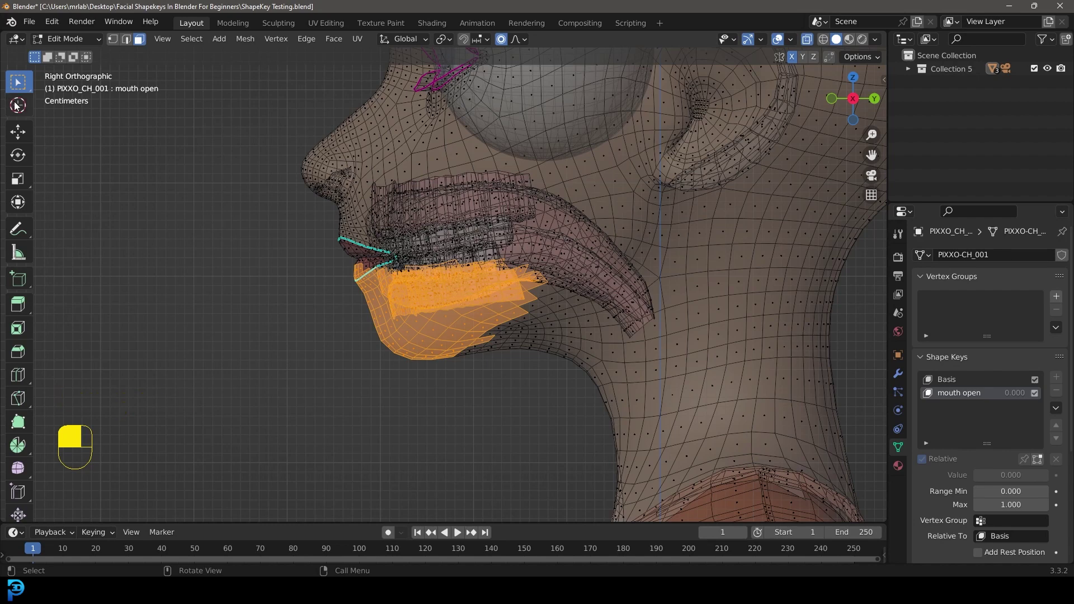
Step: Place the 3D cursor at the jaw hinge, just below and in front of the ear
{"action": "left_click", "coordinate": [17, 105]}
{"action": "scroll", "coordinate": [640, 223], "scroll_direction": "up", "scroll_amount": 2}
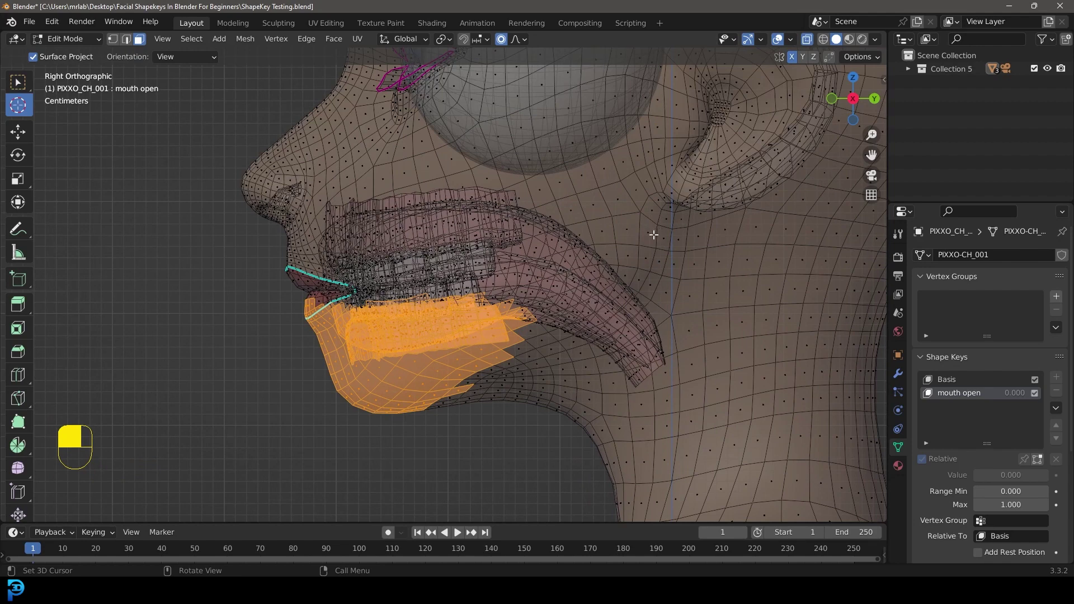
{"action": "left_click", "coordinate": [651, 237]}
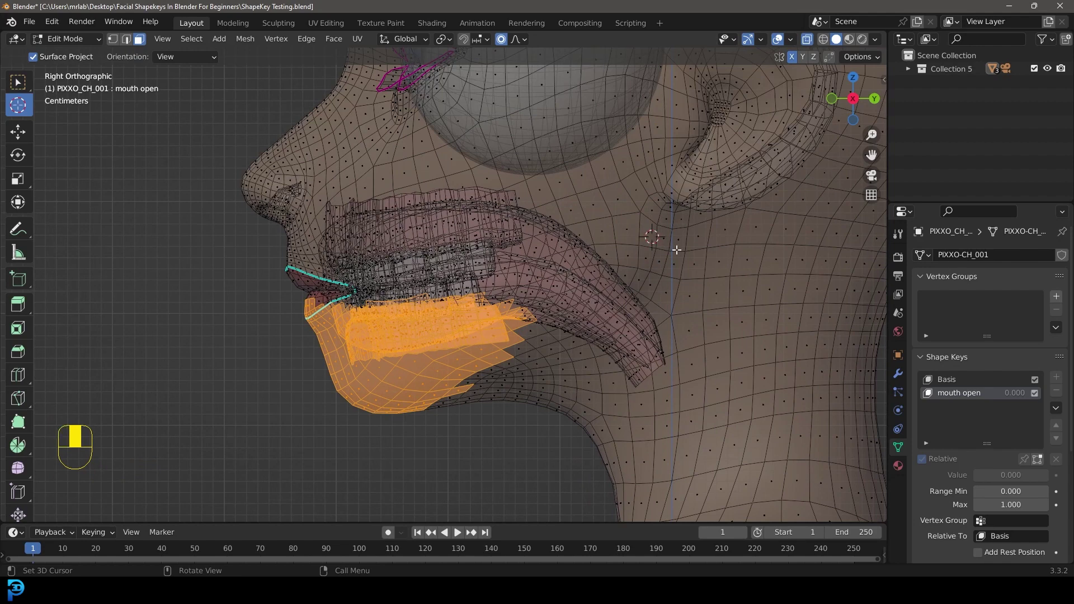
Step: Activate the Move tool and set the transform pivot point to 3D Cursor
{"action": "left_click", "coordinate": [18, 131]}
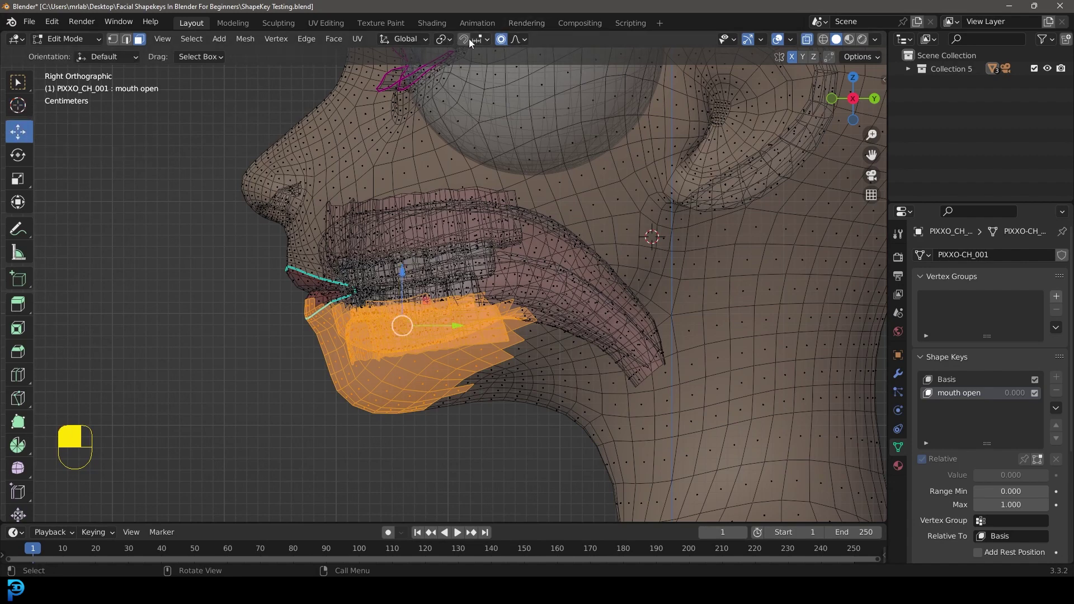
{"action": "left_click", "coordinate": [447, 40]}
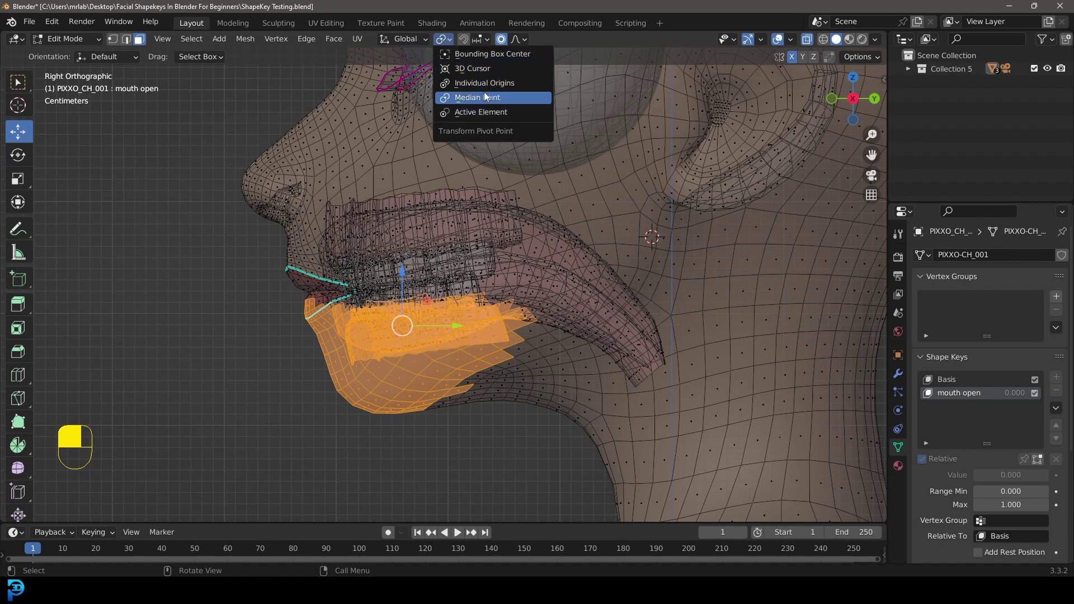
{"action": "left_click", "coordinate": [476, 69]}
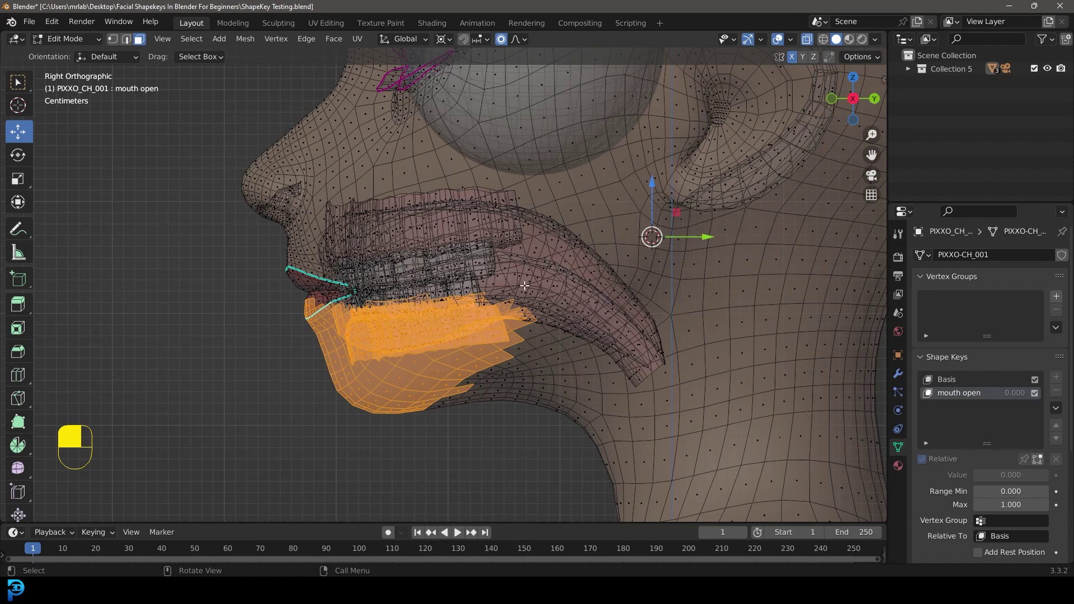
Step: Rotate the selected lower jaw downward about the 3D cursor by about -7.8 degrees, with a proportional size of about 0.09
{"action": "key", "text": "r"}
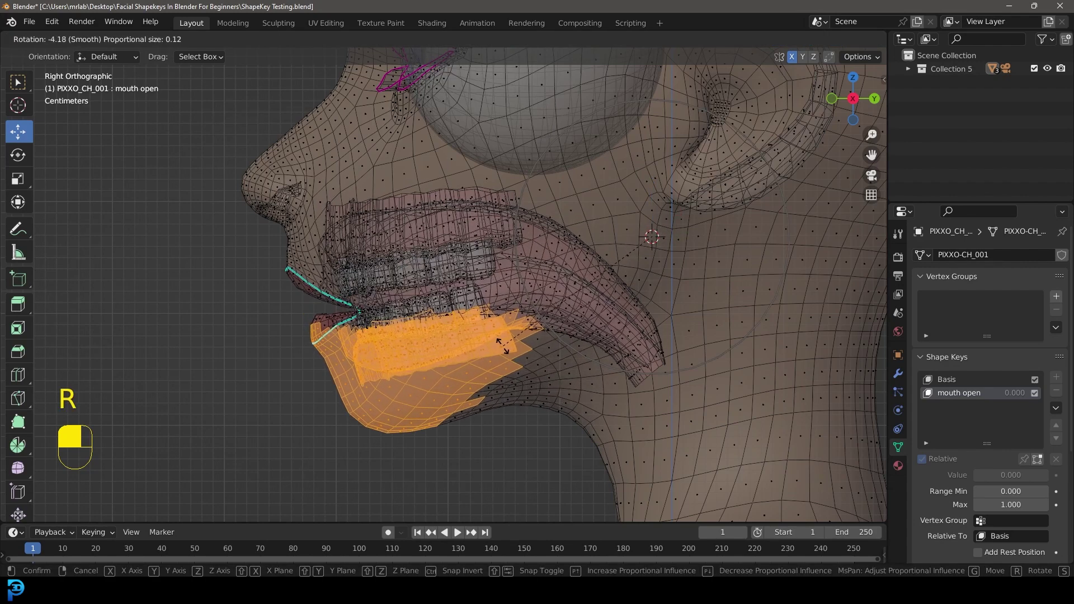
{"action": "left_click", "coordinate": [524, 338]}
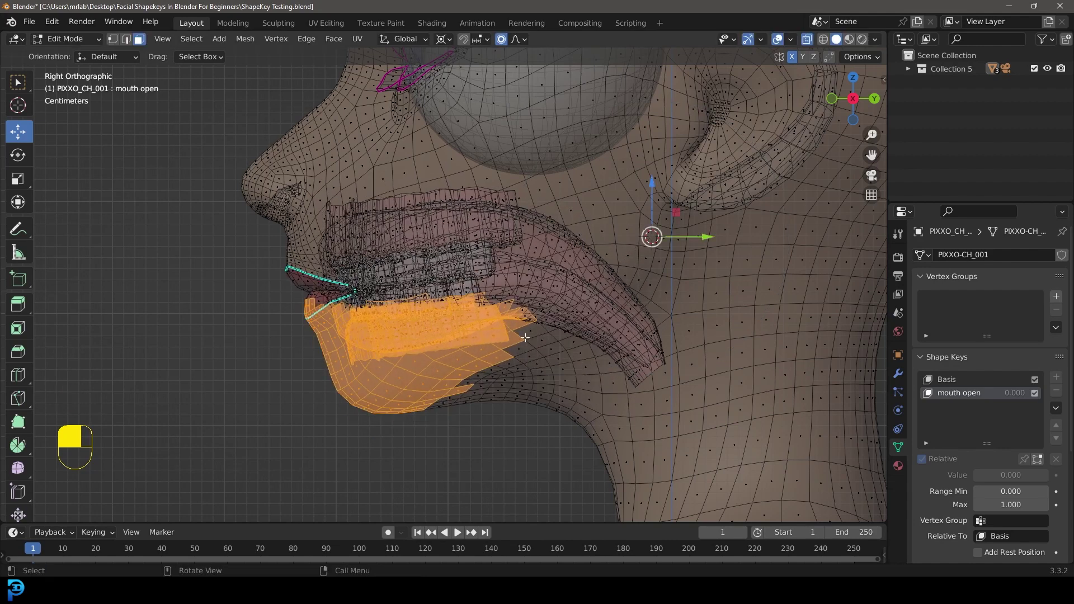
{"action": "left_click", "coordinate": [509, 38]}
{"action": "key", "text": "r"}
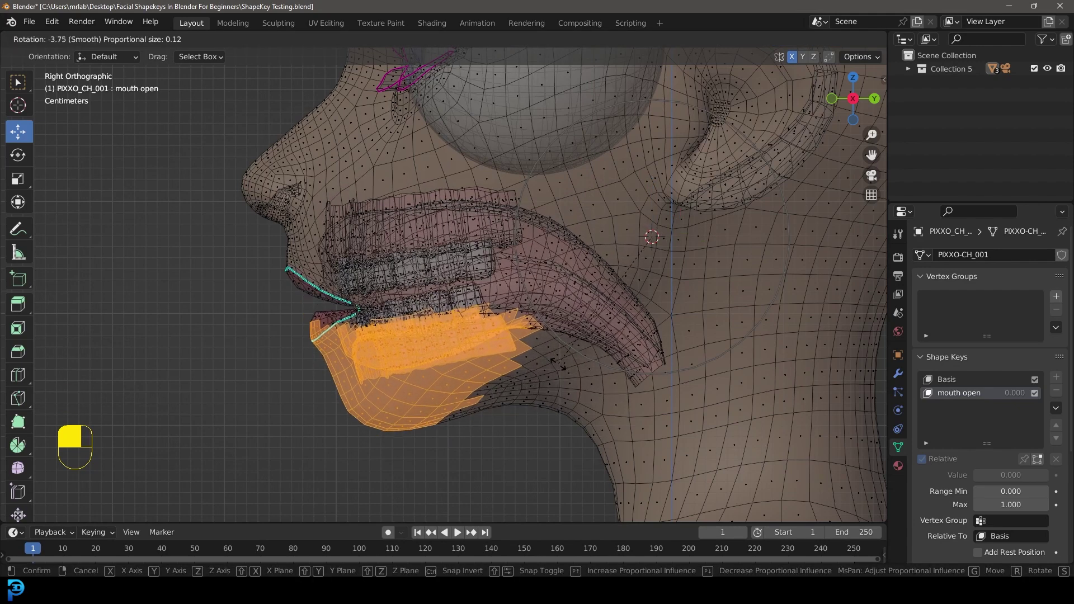
{"action": "scroll", "coordinate": [567, 380], "scroll_direction": "up", "scroll_amount": 7}
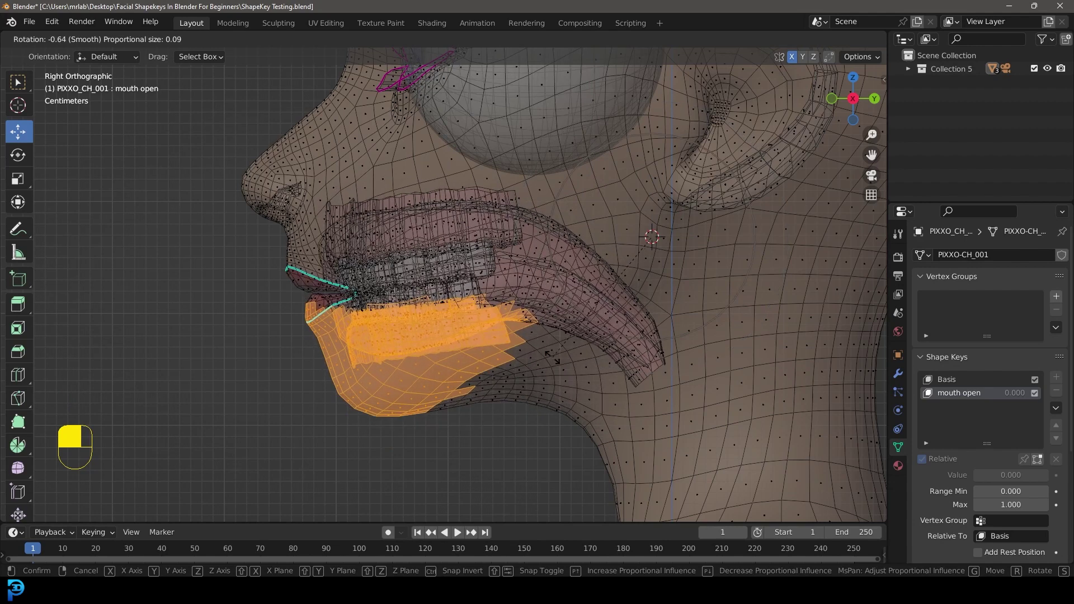
{"action": "scroll", "coordinate": [576, 398], "scroll_direction": "down", "scroll_amount": 3}
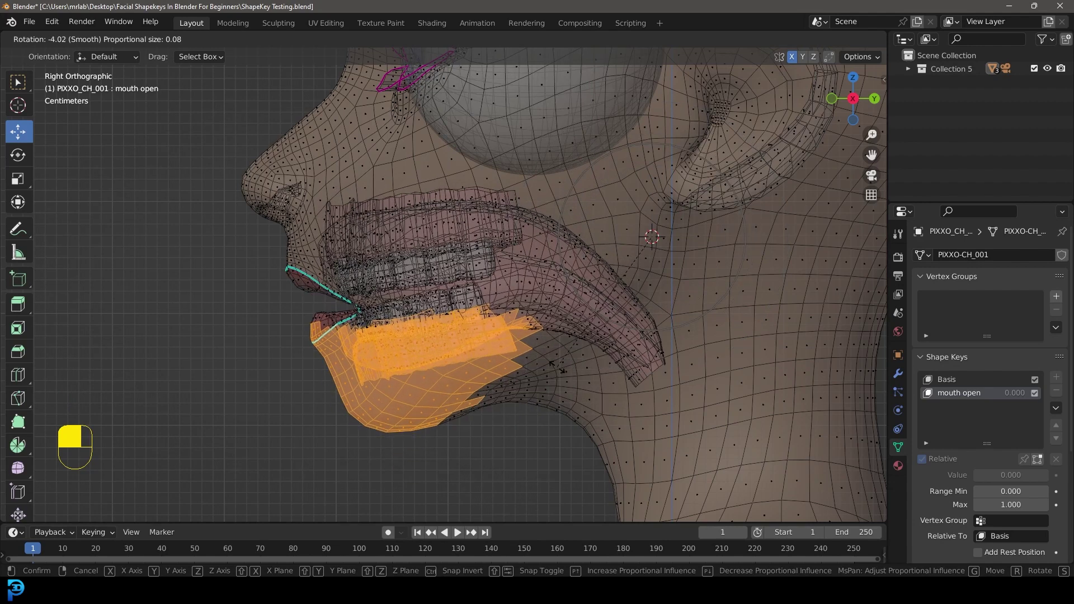
{"action": "scroll", "coordinate": [557, 370], "scroll_direction": "down", "scroll_amount": 1}
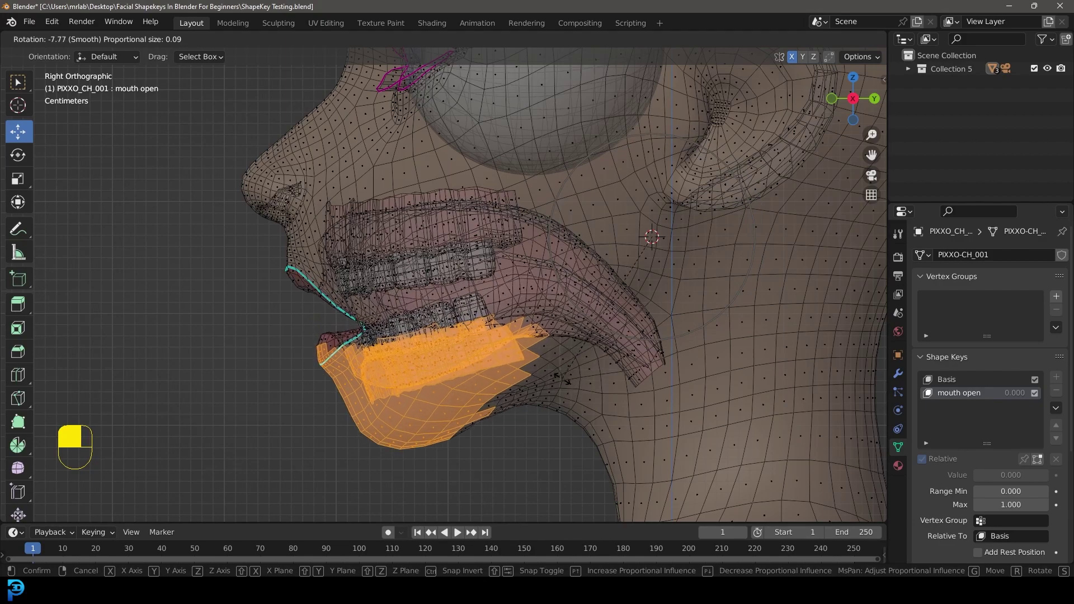
{"action": "left_click", "coordinate": [562, 381]}
Step: Turn off X-ray so the head mesh shows as solid
{"action": "middle_click_drag", "start_coordinate": [563, 377], "coordinate": [537, 324]}
{"action": "key", "text": "z"}
{"action": "left_click", "coordinate": [641, 336]}
{"action": "middle_click_drag", "start_coordinate": [641, 335], "coordinate": [598, 328]}
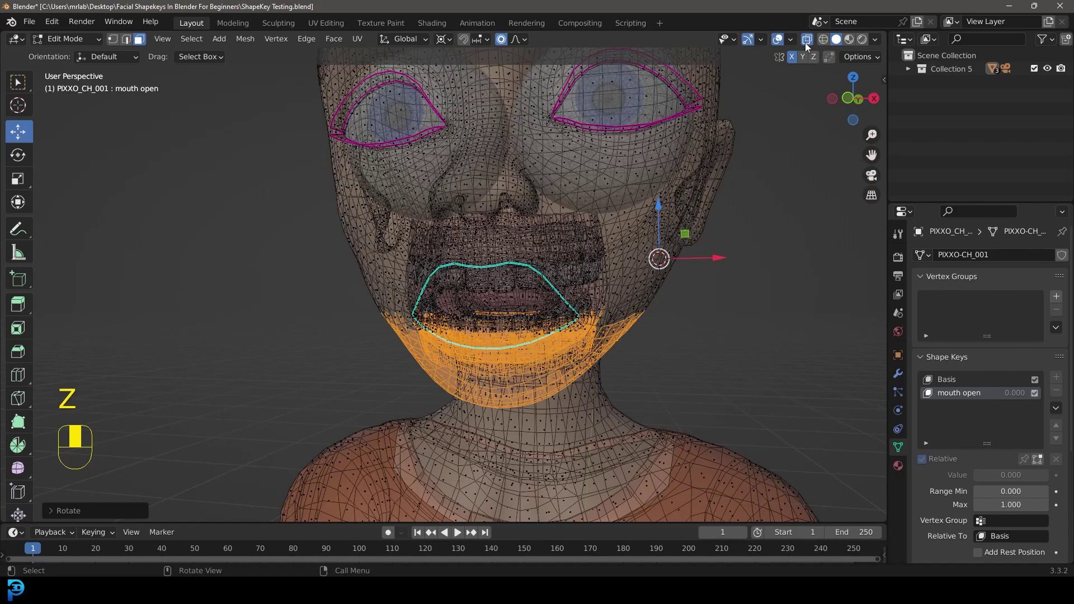
{"action": "left_click", "coordinate": [807, 39]}
{"action": "middle_click_drag", "start_coordinate": [536, 305], "coordinate": [472, 255]}
{"action": "left_click_drag", "start_coordinate": [510, 263], "coordinate": [480, 279]}
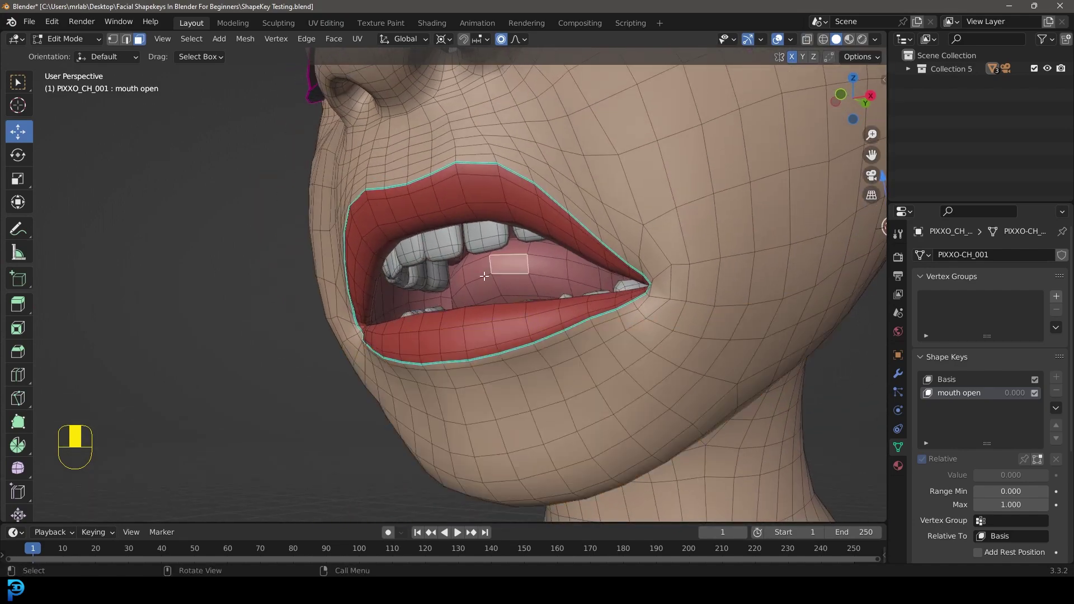
{"action": "key", "text": "g"}
{"action": "key", "text": "Escape"}
{"action": "middle_click_drag", "start_coordinate": [727, 363], "coordinate": [464, 316]}
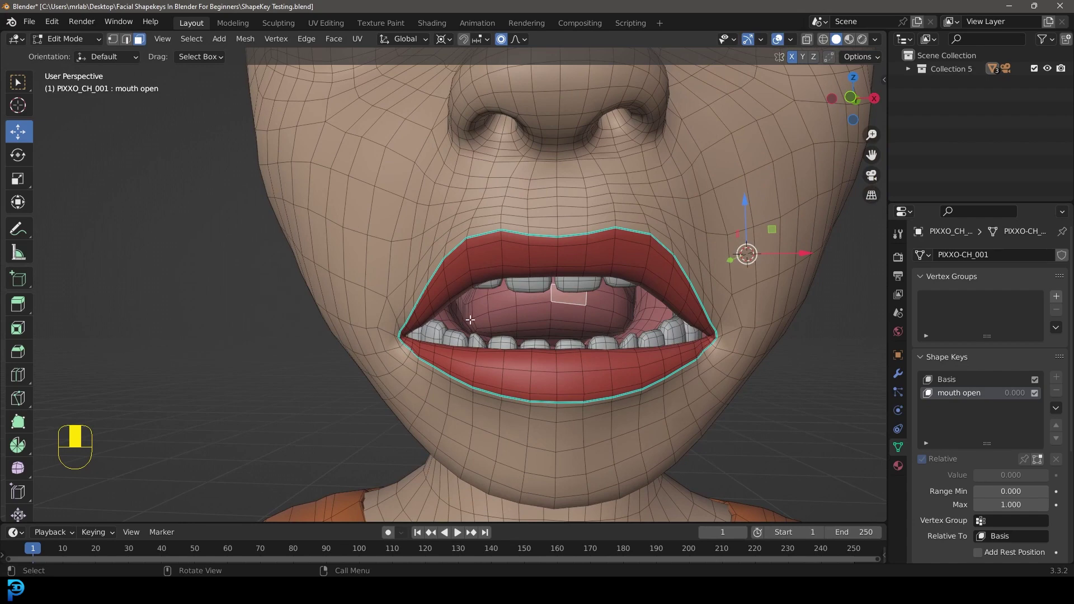
Step: Switch to vertex selection and select the corner vertex on the character's left side of the mouth in front view
{"action": "key", "text": "KP_1"}
{"action": "scroll", "coordinate": [560, 314], "scroll_direction": "down", "scroll_amount": 2}
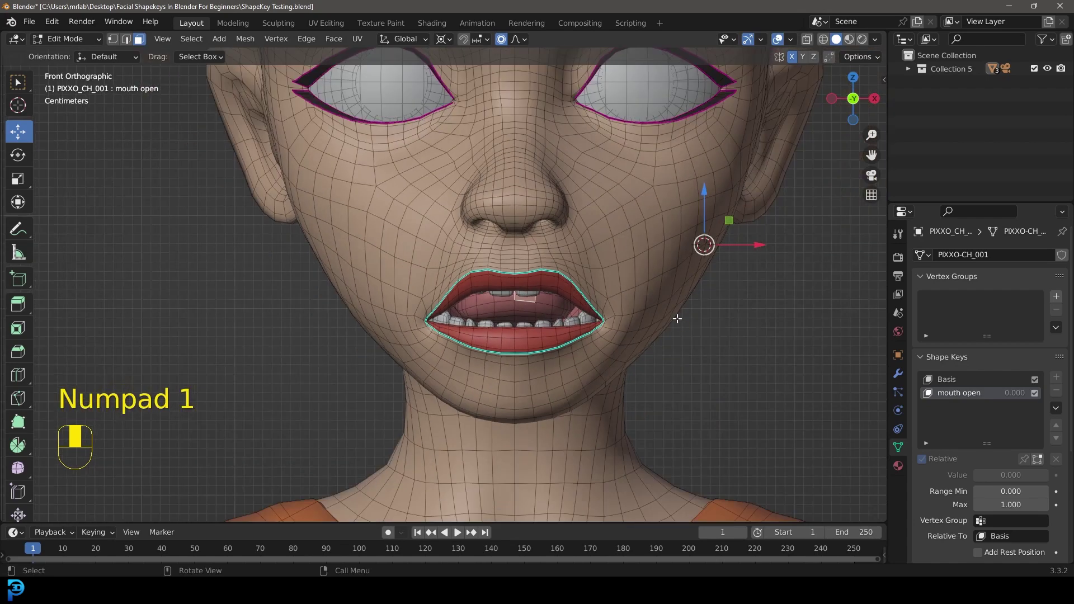
{"action": "key", "text": "KP_3"}
{"action": "key", "text": "KP_1"}
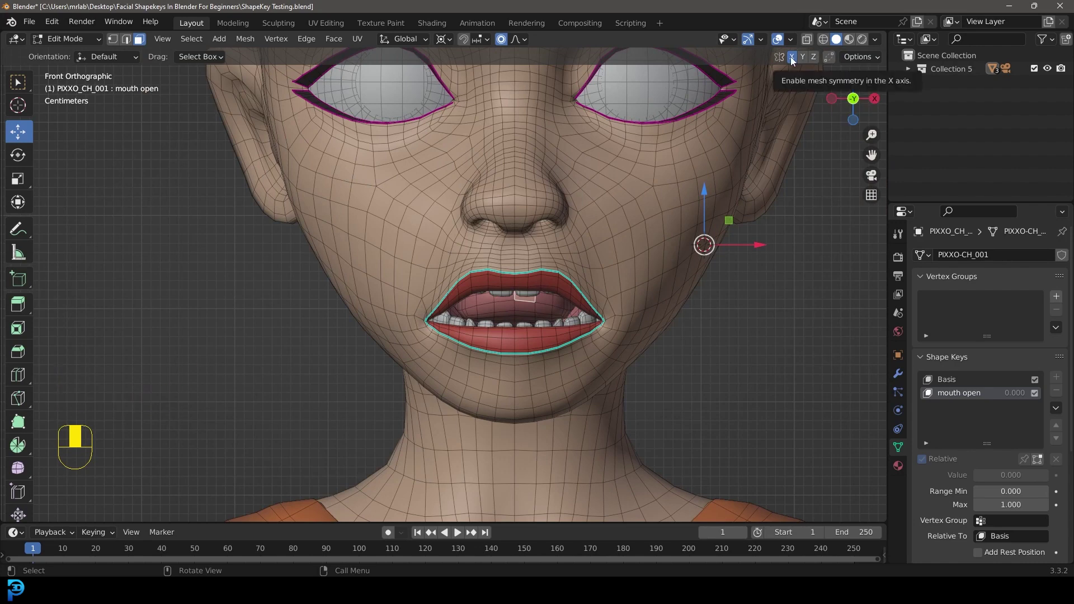
{"action": "scroll", "coordinate": [433, 84], "scroll_direction": "up", "scroll_amount": 1}
{"action": "left_click", "coordinate": [112, 39]}
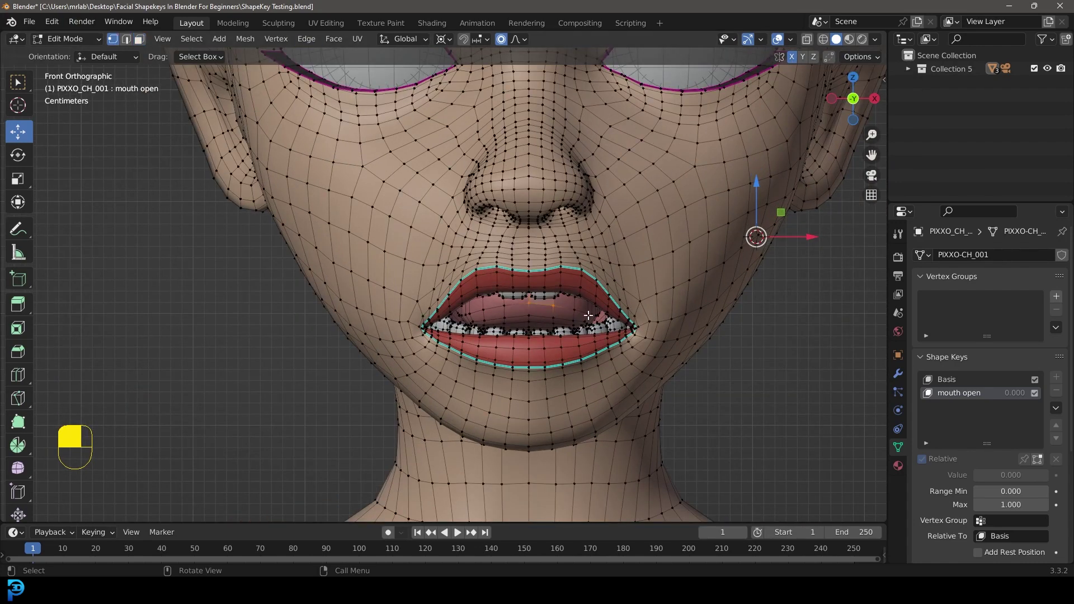
{"action": "left_click", "coordinate": [641, 330]}
Step: Try moving the mouth corner with X mesh symmetry on and off, leaving the symmetry enabled
{"action": "key", "text": "g"}
{"action": "scroll", "coordinate": [643, 330], "scroll_direction": "down", "scroll_amount": 2}
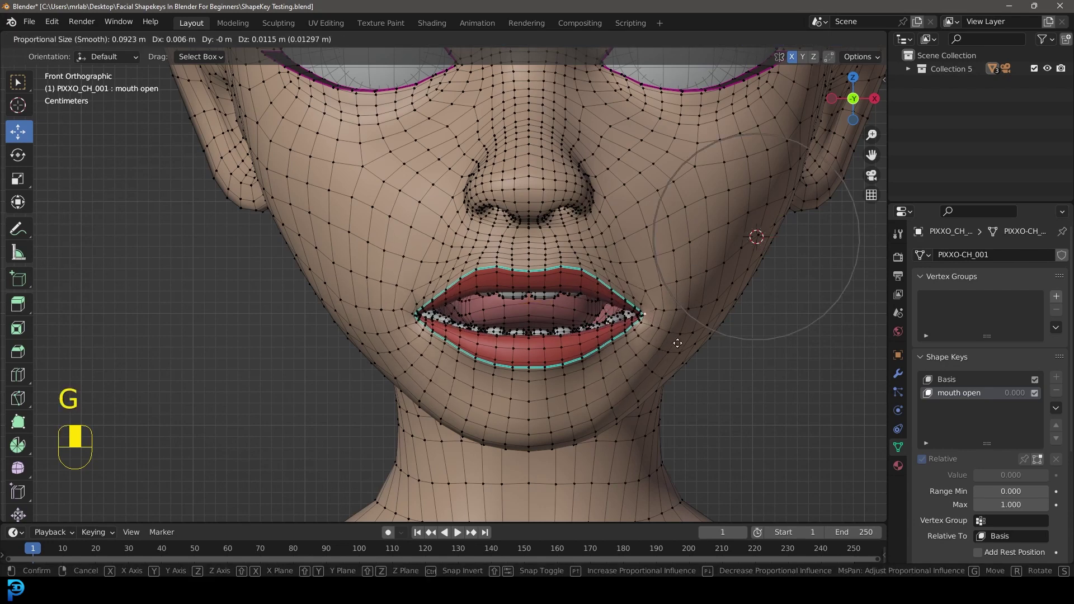
{"action": "key", "text": "Escape"}
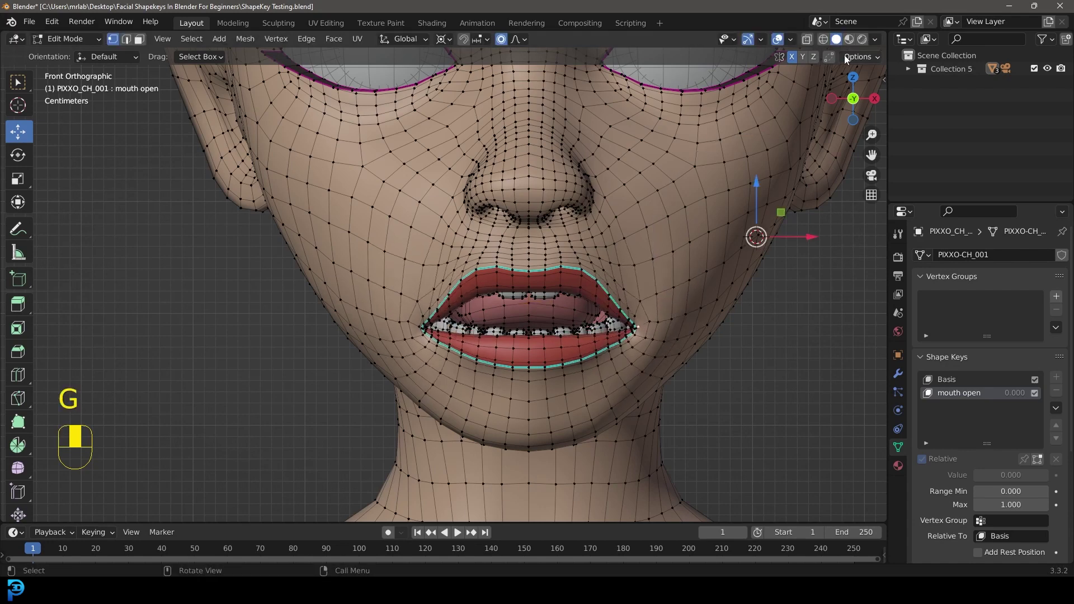
{"action": "left_click", "coordinate": [793, 57]}
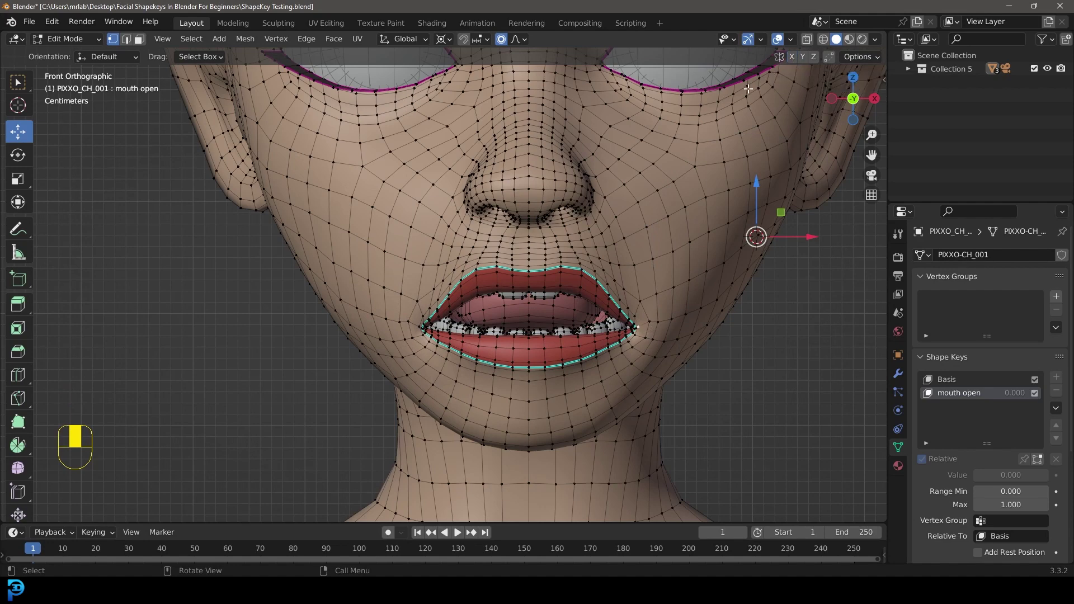
{"action": "key", "text": "g"}
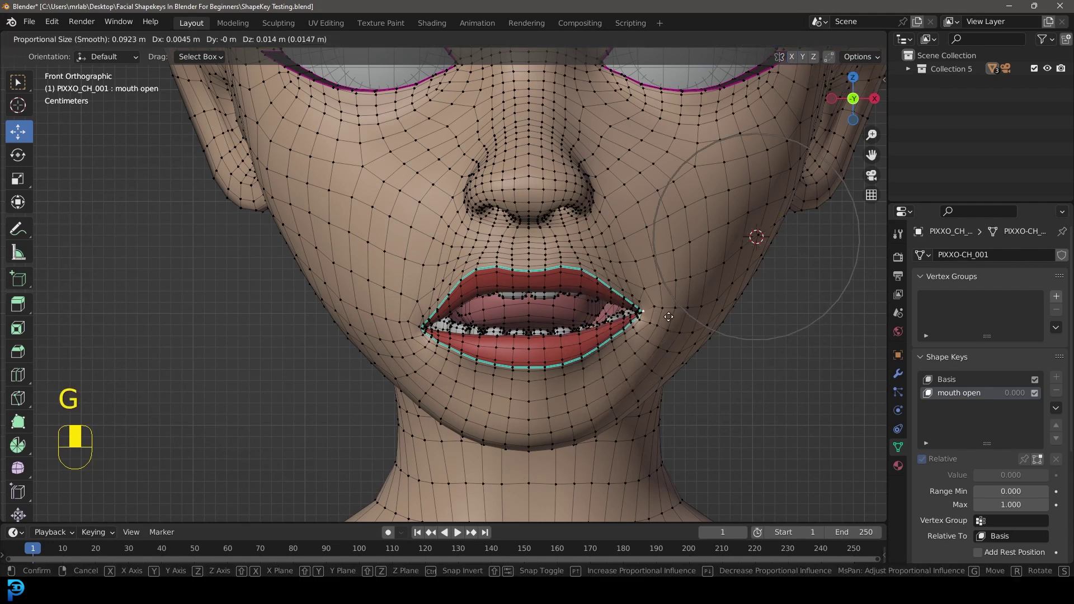
{"action": "right_click", "coordinate": [669, 291]}
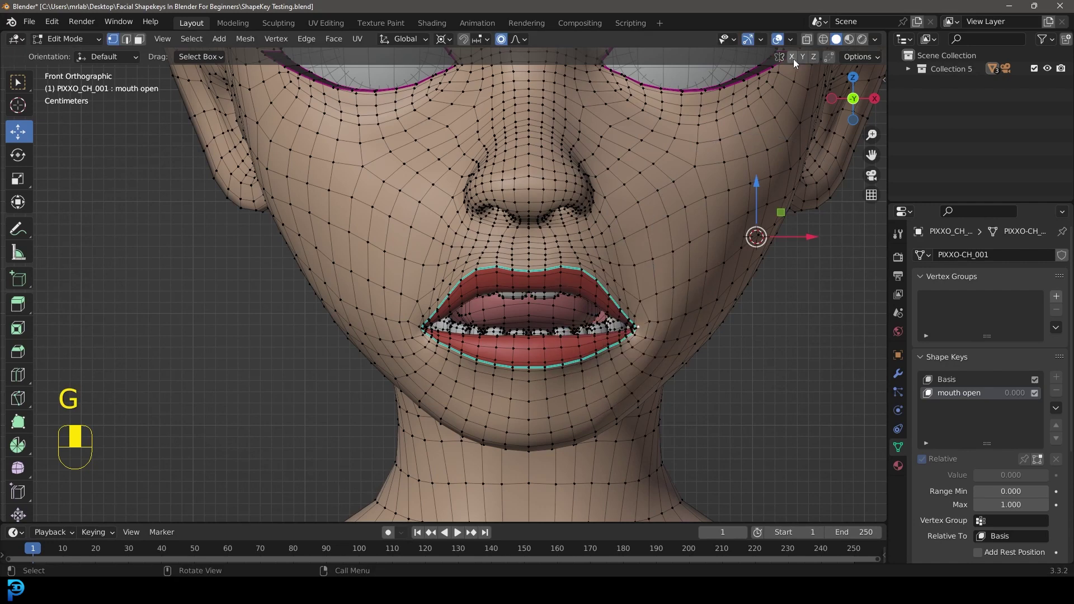
{"action": "left_click", "coordinate": [791, 57]}
Step: Raise both mouth corners with proportional editing and switch the transform pivot point from the 3D cursor to the selection
{"action": "key", "text": "g"}
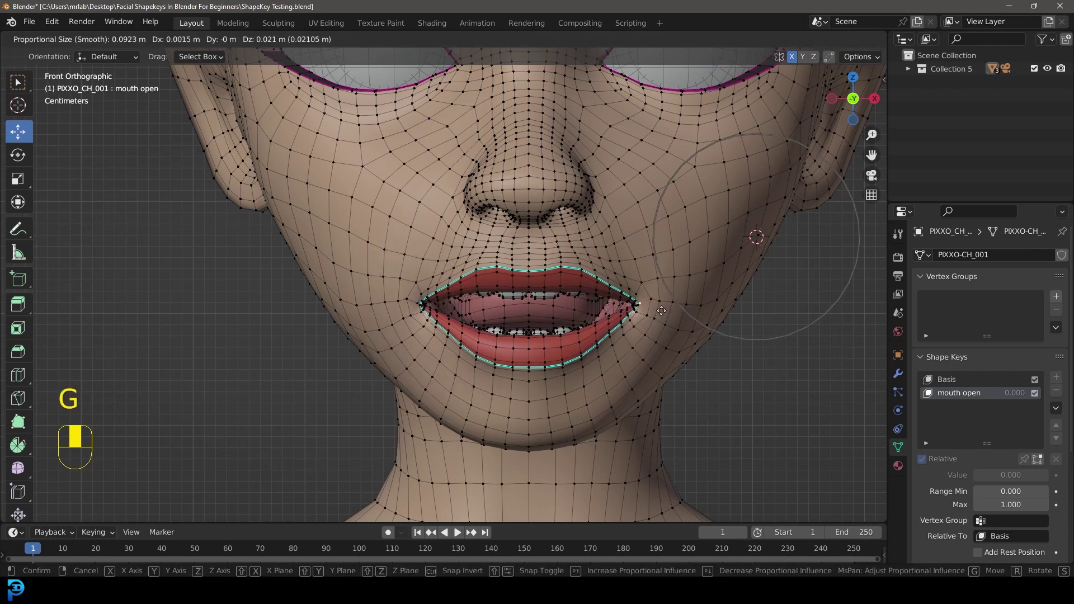
{"action": "left_click", "coordinate": [659, 315]}
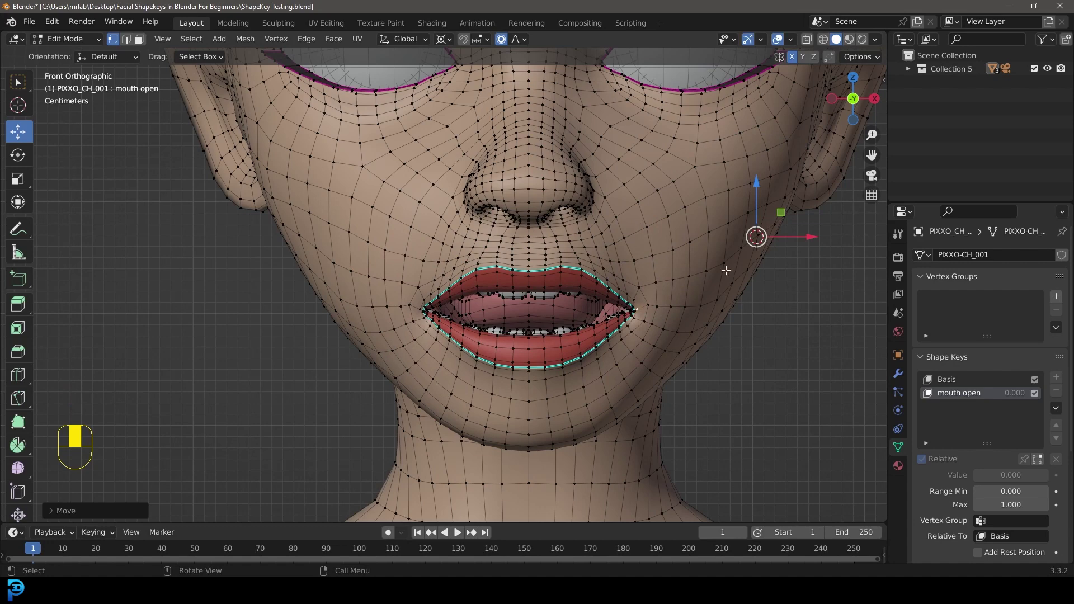
{"action": "left_click", "coordinate": [444, 39]}
{"action": "left_click", "coordinate": [496, 99]}
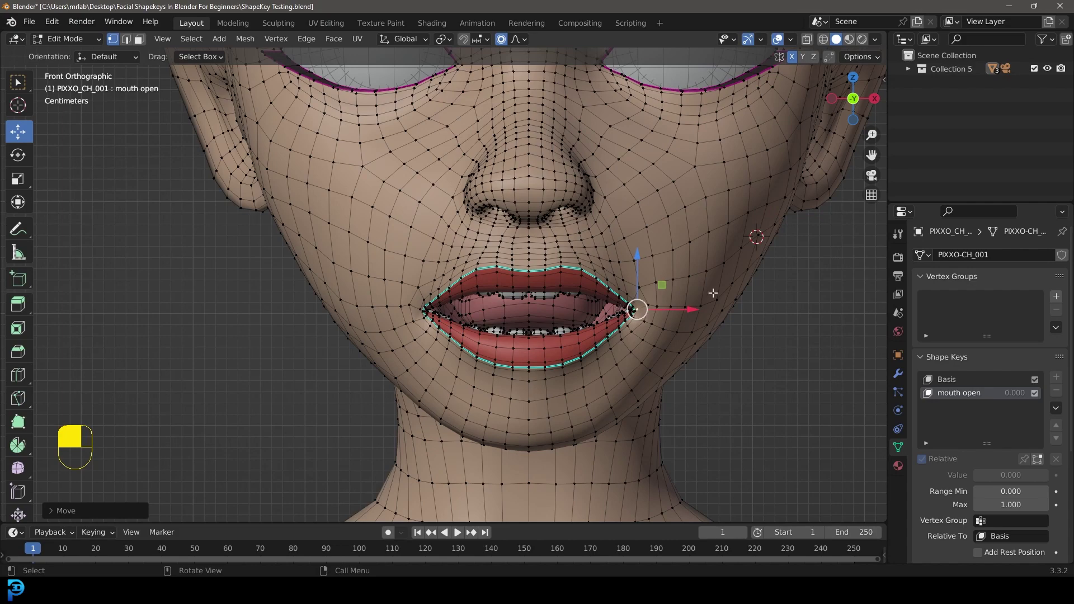
Step: Nudge the mouth corners inward by about 0.008 m with proportional editing
{"action": "middle_click_drag", "start_coordinate": [750, 252], "coordinate": [777, 330]}
{"action": "key", "text": "g"}
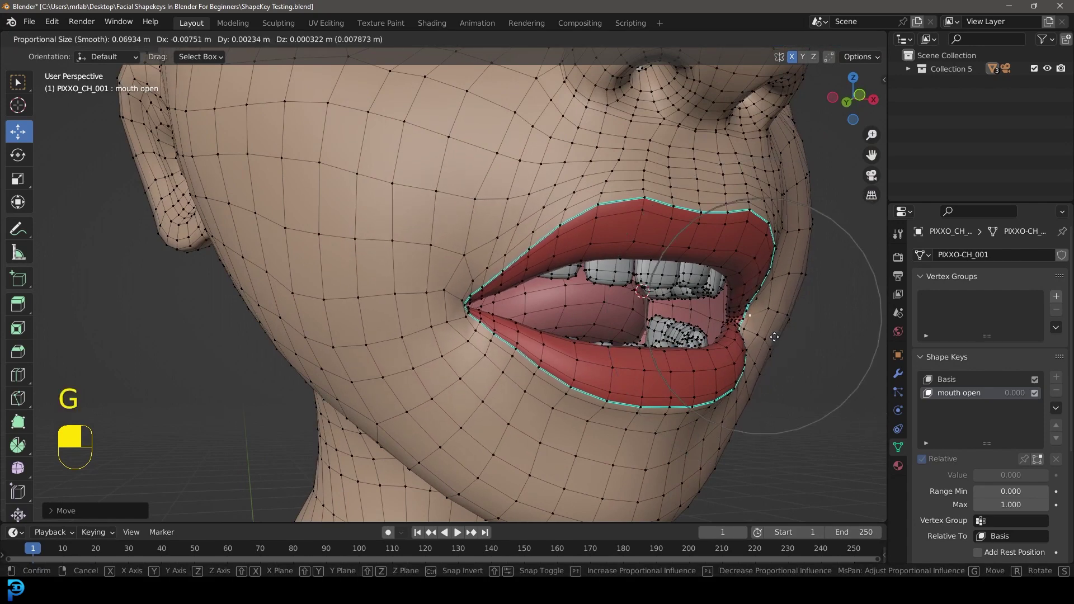
{"action": "left_click", "coordinate": [771, 337]}
Step: Pull the cheek vertex just behind the mouth corner backward by about 0.007 m in side view
{"action": "key", "text": "KP_3"}
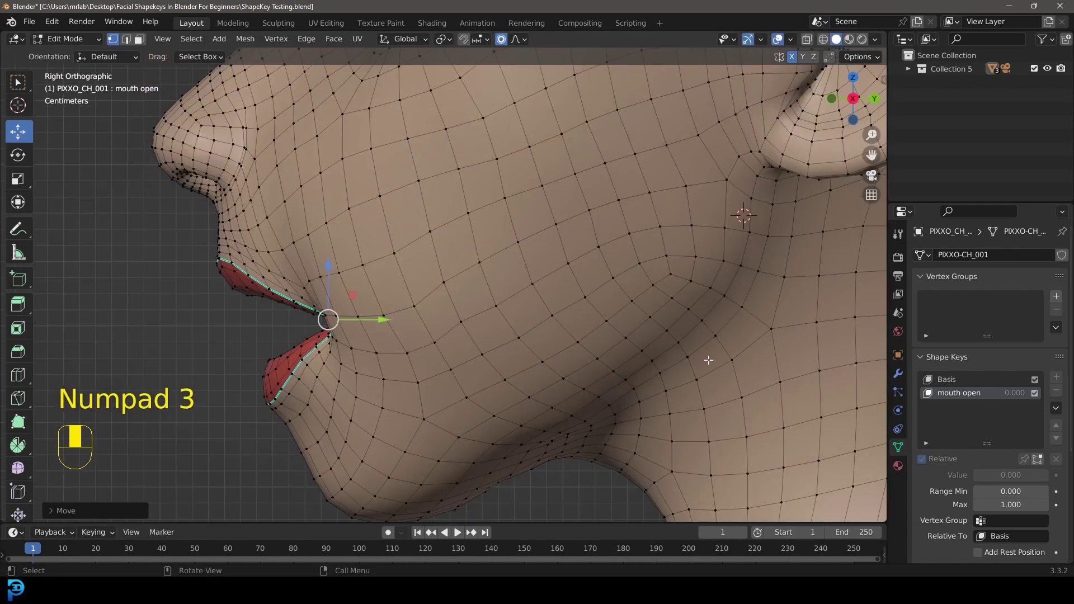
{"action": "scroll", "coordinate": [413, 295], "scroll_direction": "up", "scroll_amount": 1}
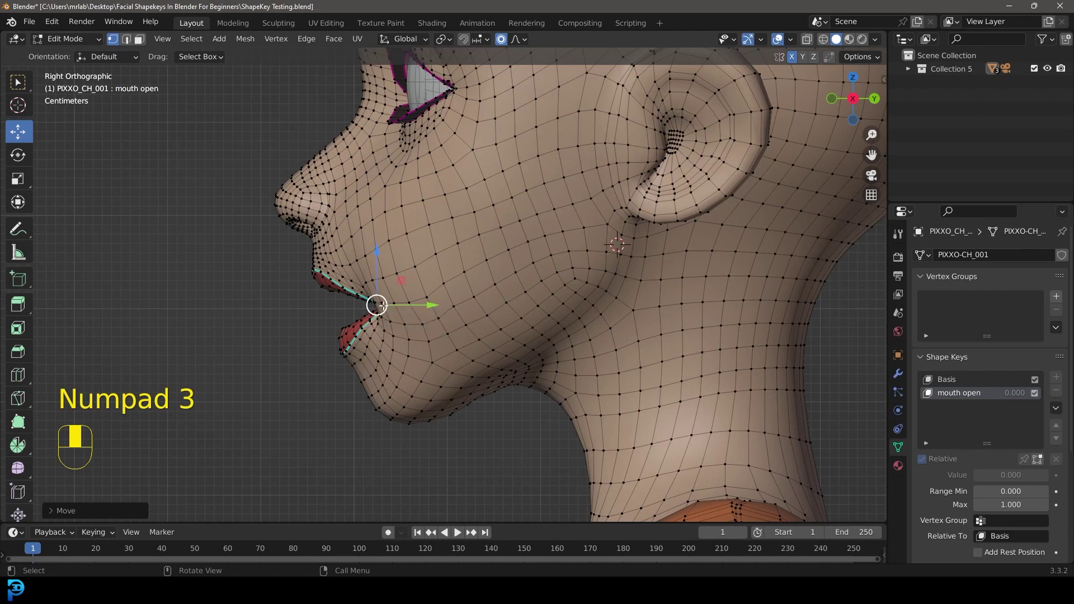
{"action": "left_click", "coordinate": [393, 350]}
{"action": "left_click", "coordinate": [409, 302]}
{"action": "key", "text": "g"}
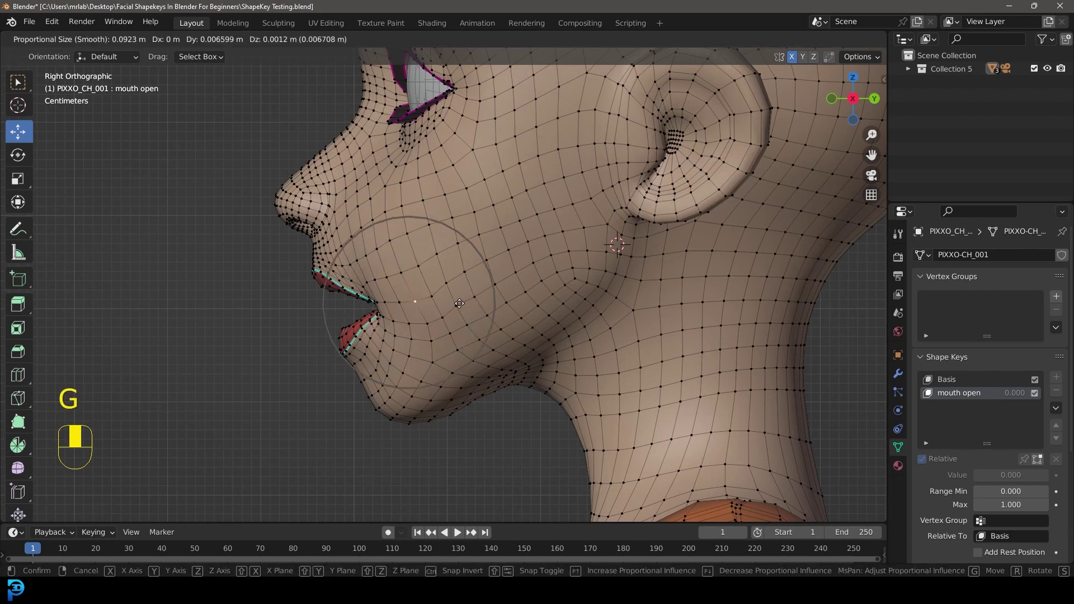
{"action": "left_click", "coordinate": [462, 303]}
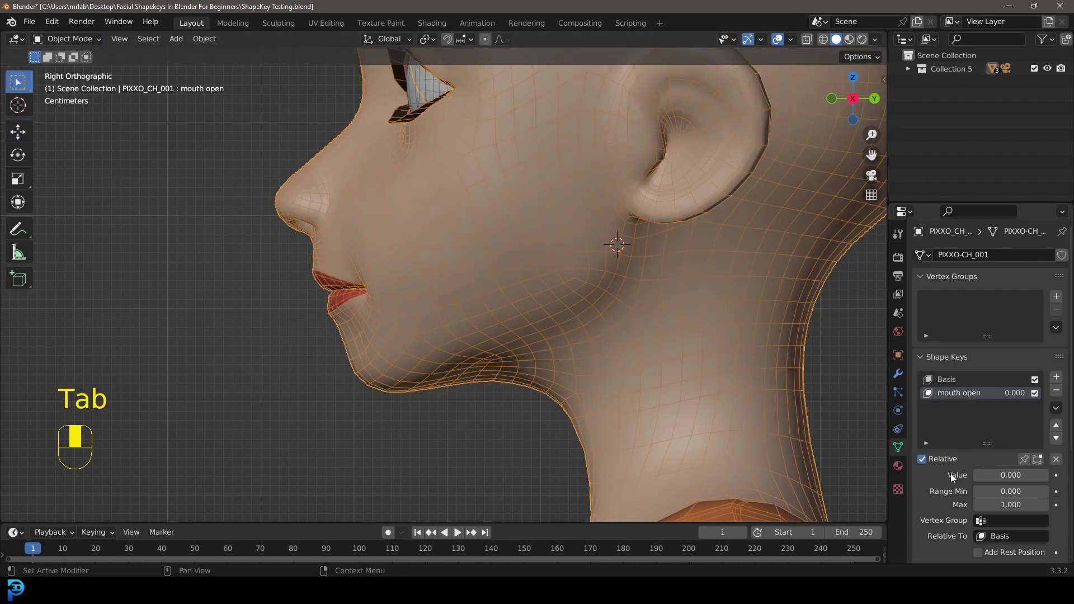
Step: Preview the mouth open shape key in Object Mode at value 1.000 from several angles, and reset it to 0.000
{"action": "left_click_drag", "start_coordinate": [988, 476], "coordinate": [1060, 477]}
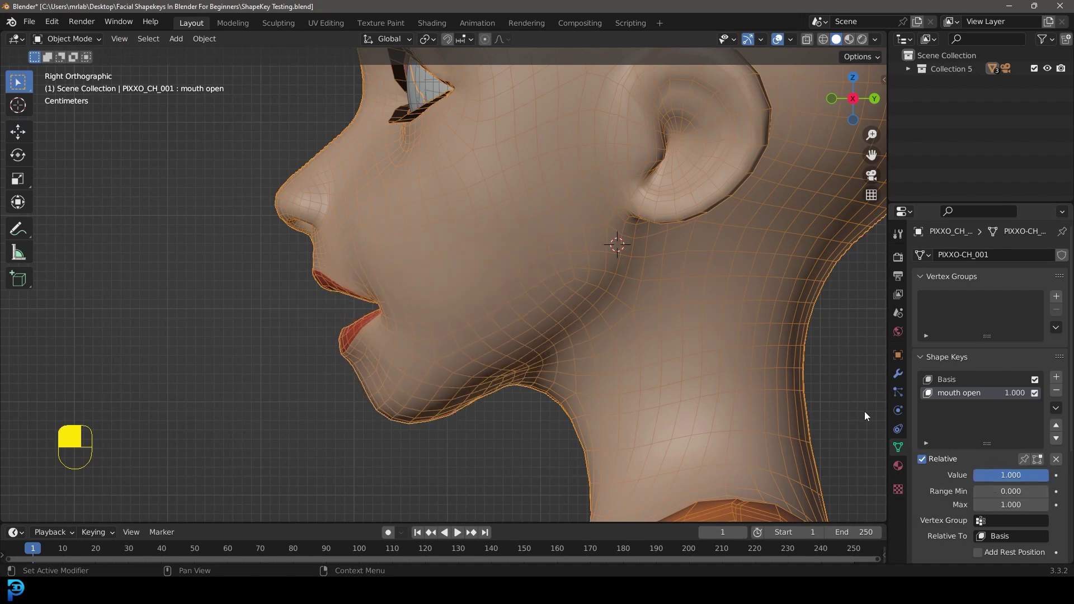
{"action": "scroll", "coordinate": [428, 338], "scroll_direction": "down", "scroll_amount": 3}
{"action": "middle_click_drag", "start_coordinate": [429, 338], "coordinate": [548, 337]}
{"action": "scroll", "coordinate": [548, 336], "scroll_direction": "up", "scroll_amount": 3}
{"action": "left_click_drag", "start_coordinate": [1023, 475], "coordinate": [1048, 477]}
{"action": "middle_click_drag", "start_coordinate": [615, 308], "coordinate": [534, 325]}
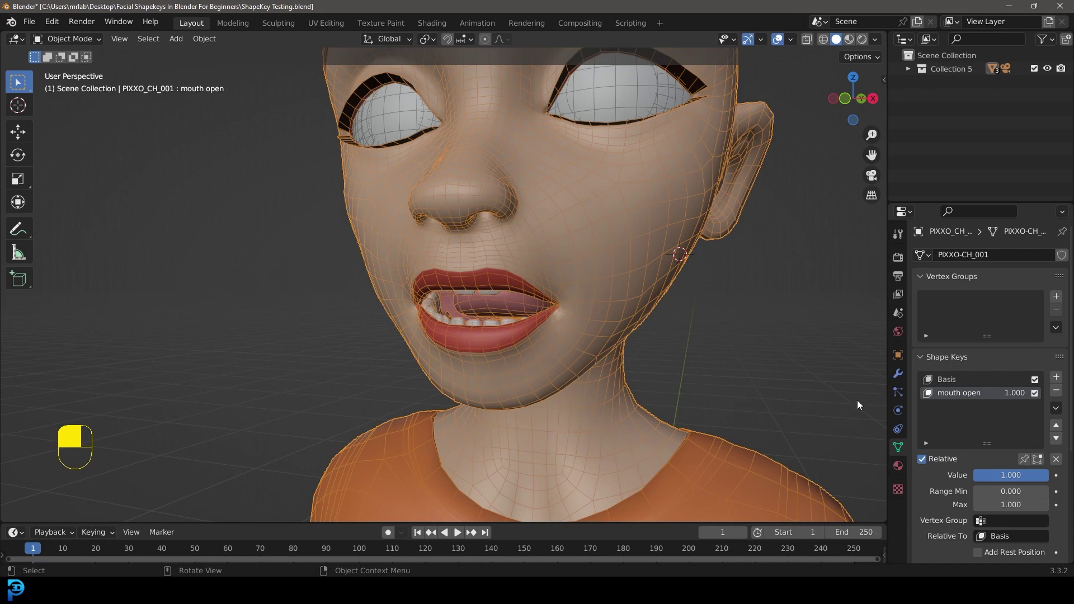
{"action": "left_click", "coordinate": [1056, 459]}
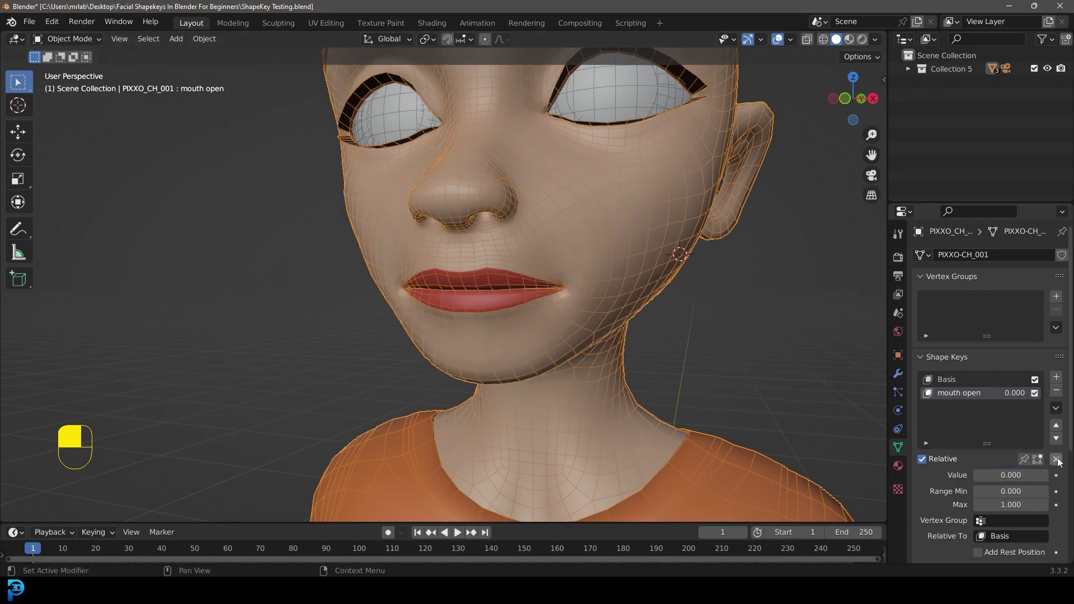
{"action": "left_click_drag", "start_coordinate": [987, 474], "coordinate": [959, 486]}
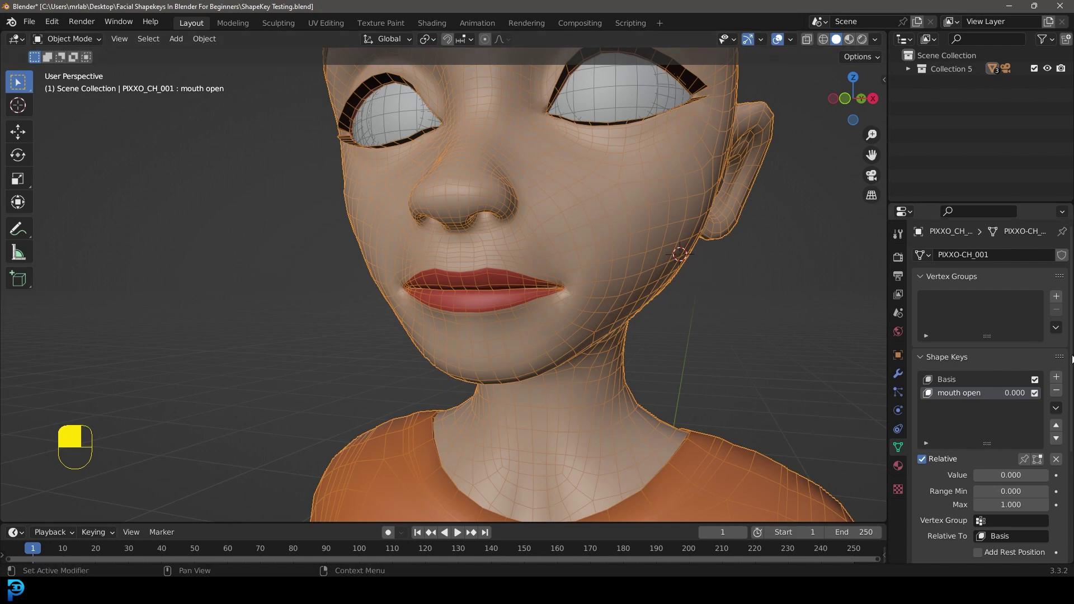
Step: Add a new shape key and name it Smile_L
{"action": "left_click", "coordinate": [1056, 377]}
{"action": "double_click", "coordinate": [945, 408]}
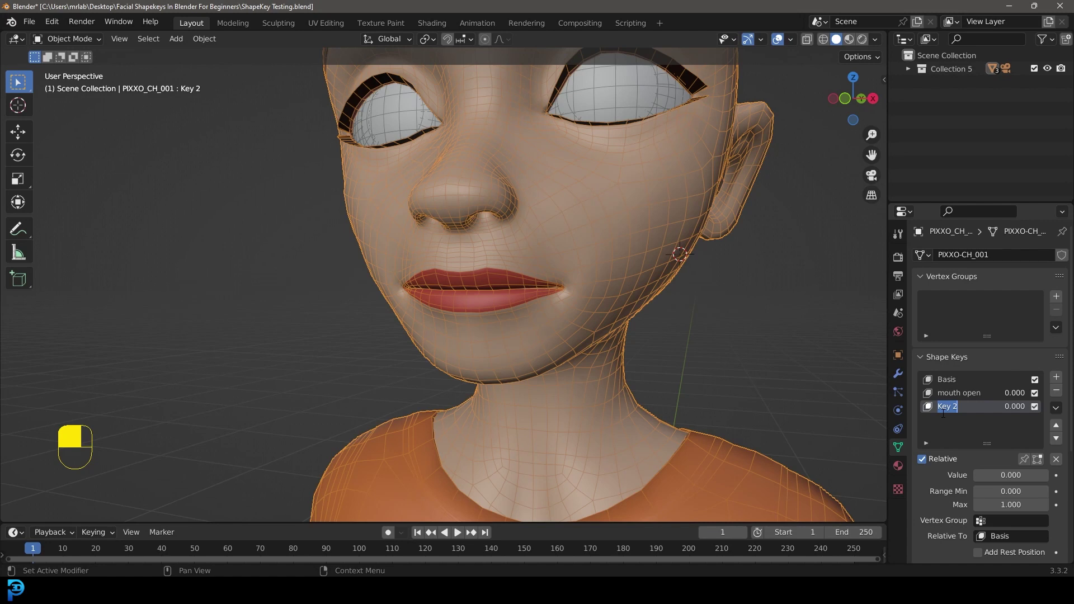
{"action": "type", "text": "Smile"}
{"action": "key", "text": "Return"}
{"action": "left_click", "coordinate": [957, 408]}
{"action": "type", "text": "L"}
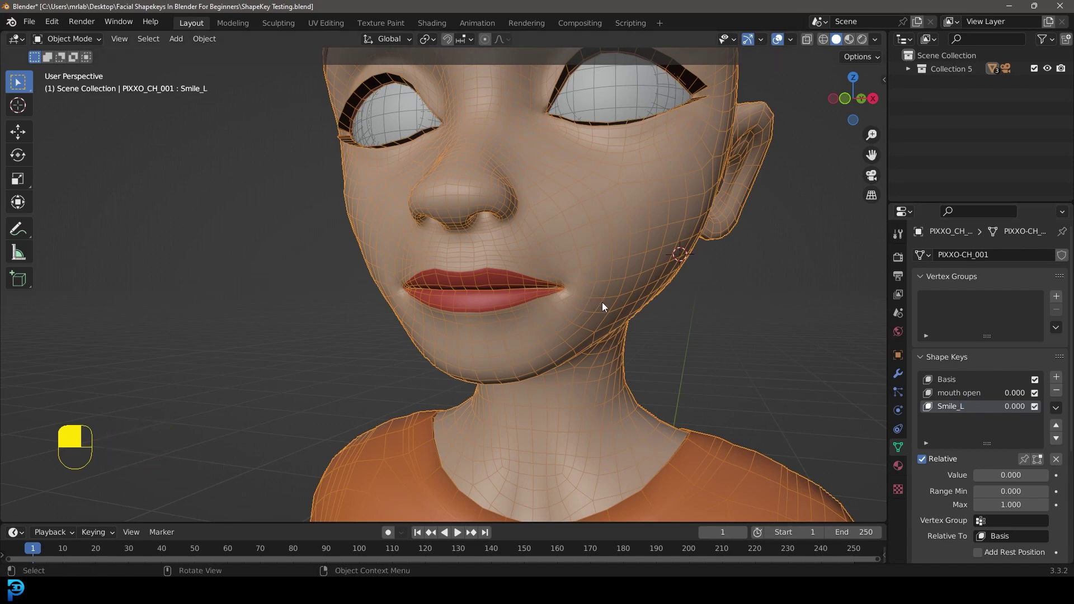
Step: Enter Edit Mode on the Smile_L shape key and select the vertex at the character's left mouth corner
{"action": "key", "text": "Tab"}
{"action": "middle_click_drag", "start_coordinate": [756, 316], "coordinate": [641, 309]}
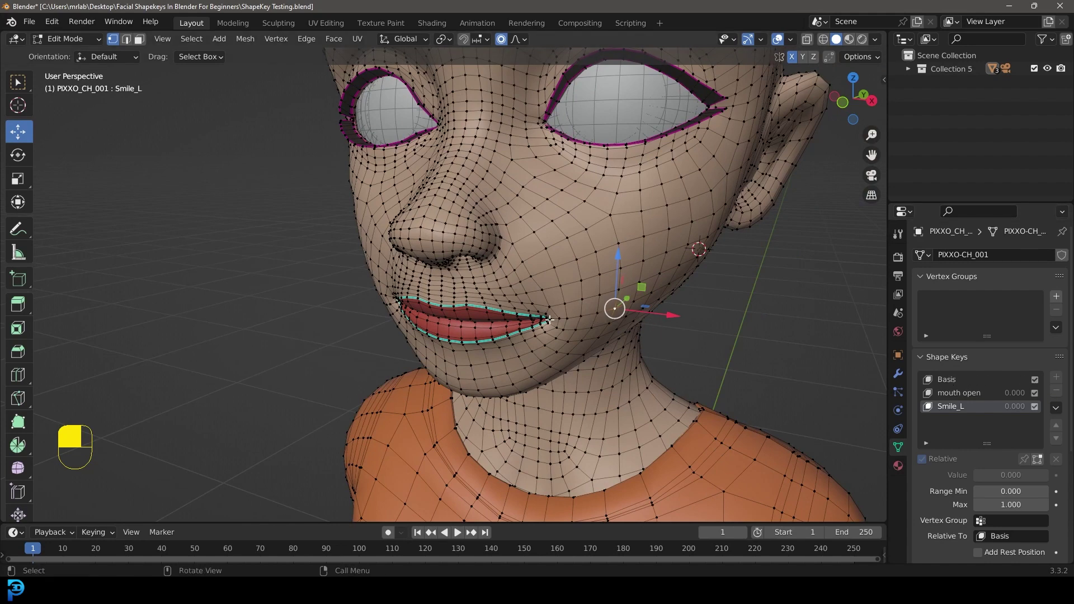
{"action": "key", "text": "KP_1"}
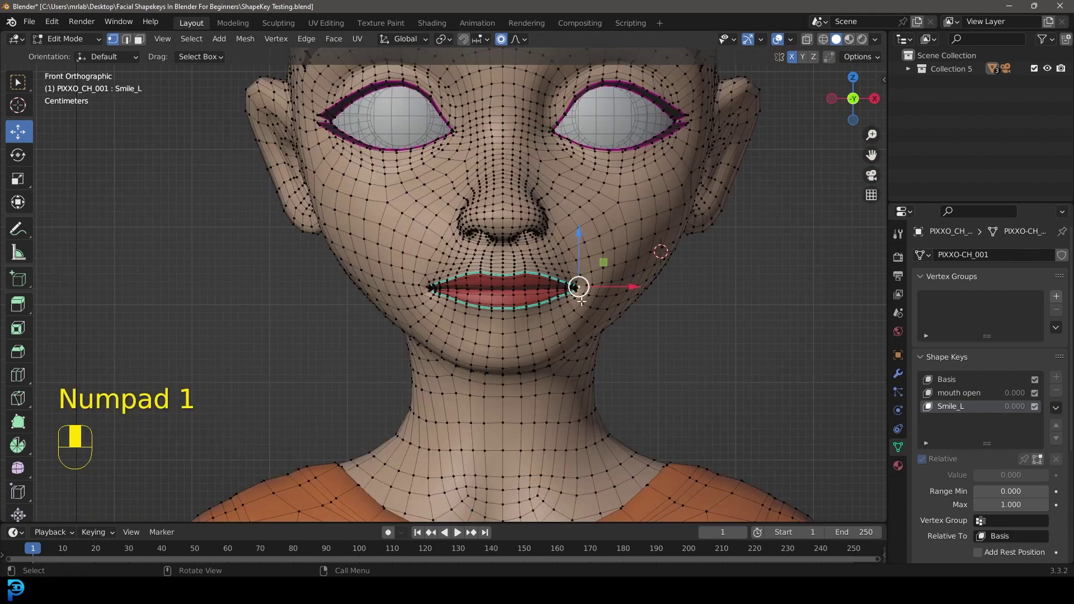
{"action": "scroll", "coordinate": [560, 302], "scroll_direction": "up", "scroll_amount": 3}
{"action": "middle_click_drag", "start_coordinate": [634, 302], "coordinate": [557, 318]}
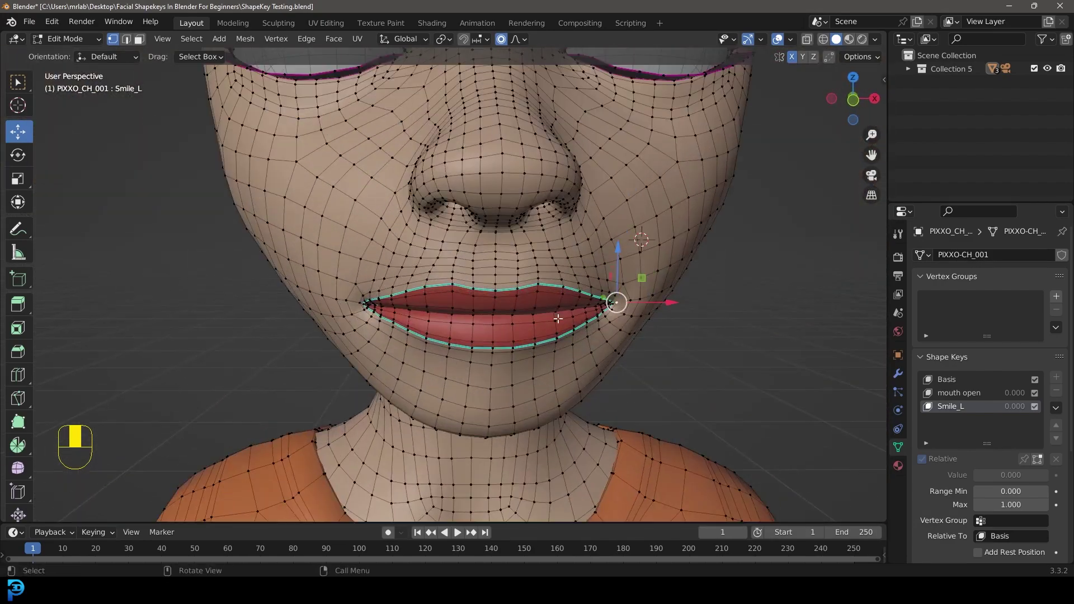
{"action": "middle_click_drag", "start_coordinate": [711, 263], "coordinate": [353, 275]}
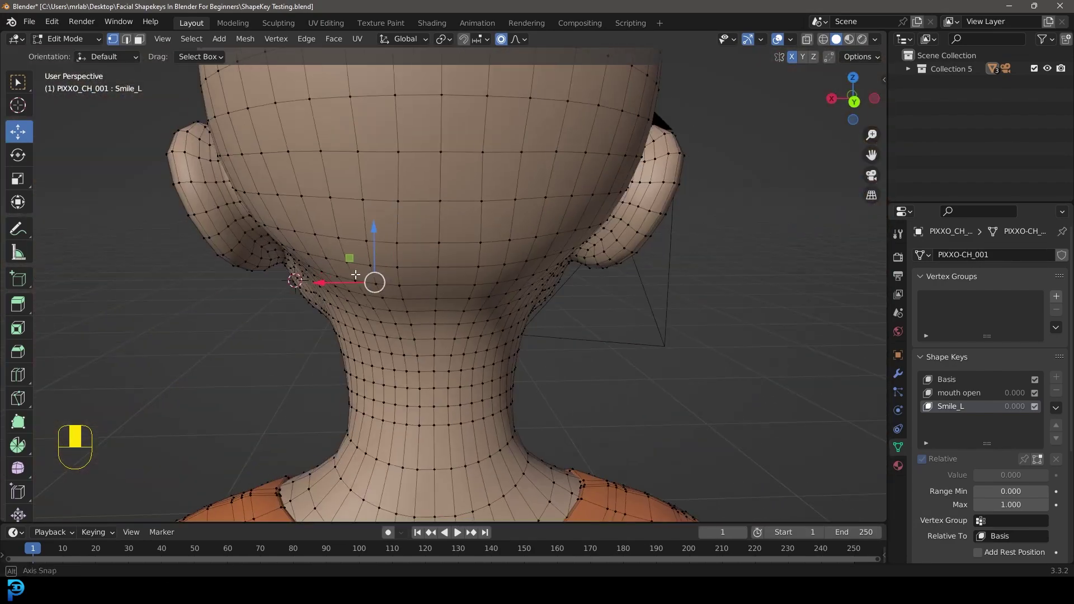
Step: Turn off X-axis mesh symmetry in front view so that only the character's left mouth corner is edited
{"action": "key", "text": "KP_1"}
{"action": "scroll", "coordinate": [626, 294], "scroll_direction": "up", "scroll_amount": 5}
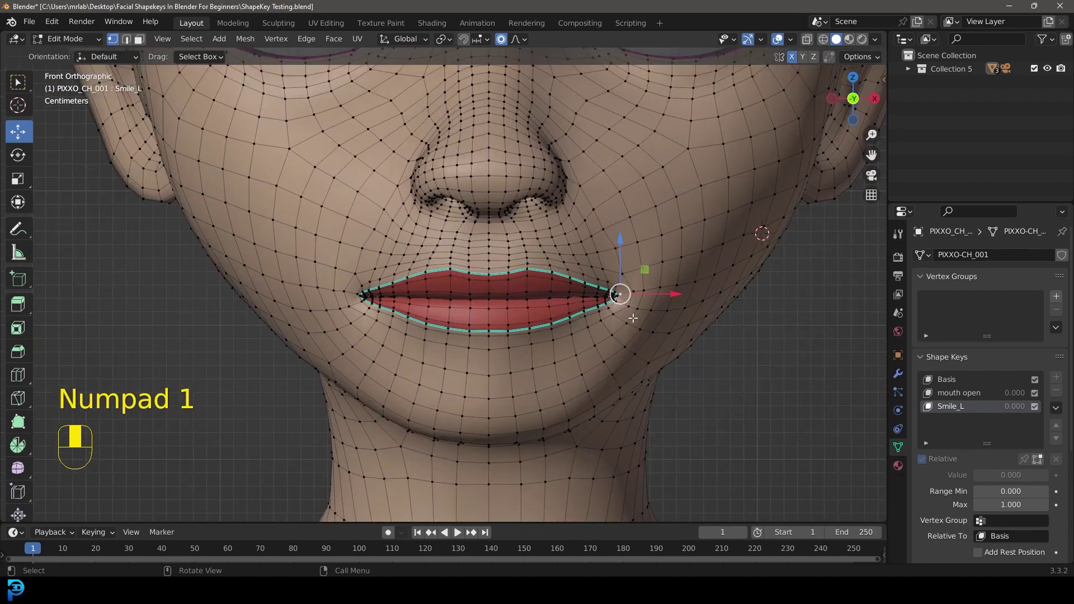
{"action": "middle_click_drag", "start_coordinate": [676, 303], "coordinate": [633, 317], "text": "shift"}
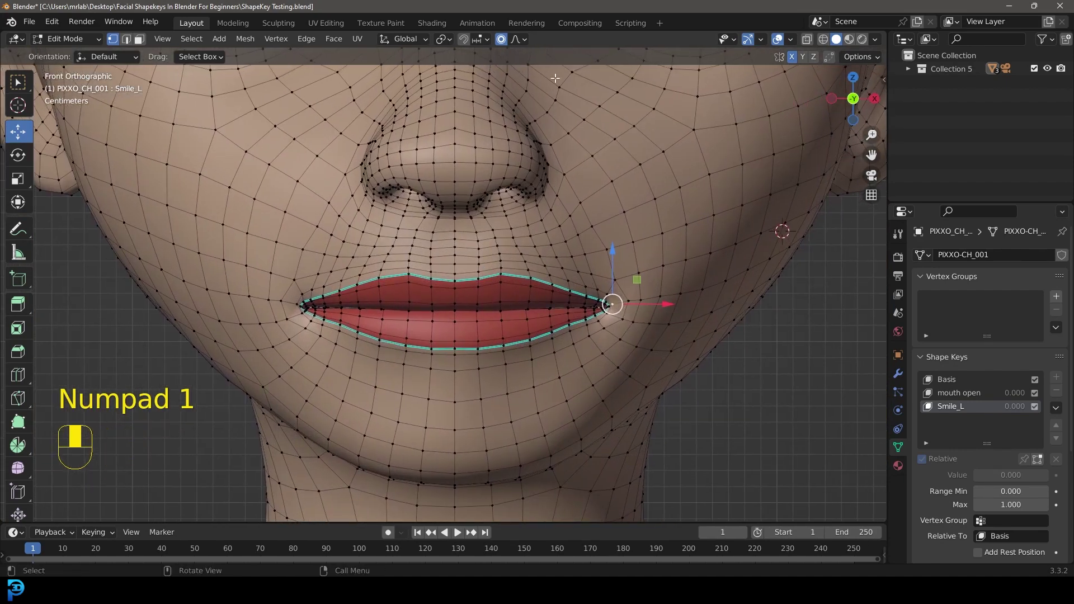
{"action": "key", "text": "g"}
{"action": "right_click", "coordinate": [634, 304]}
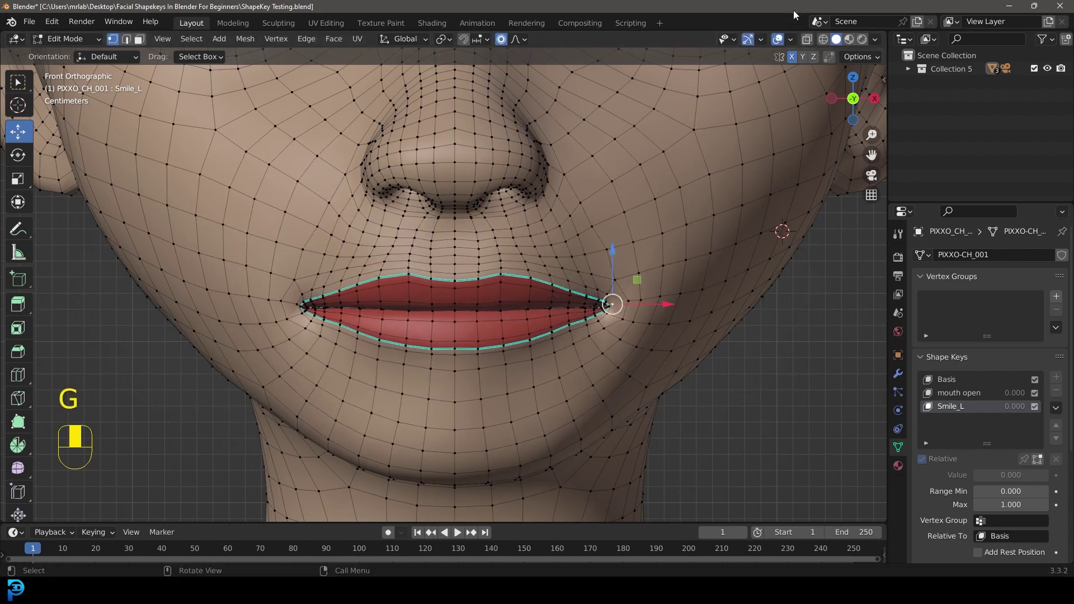
{"action": "left_click", "coordinate": [793, 56]}
Step: Raise the left mouth corner about 0.034 m up and slightly outward with a proportional size of 0.0923 m, and rotate it slightly
{"action": "key", "text": "g"}
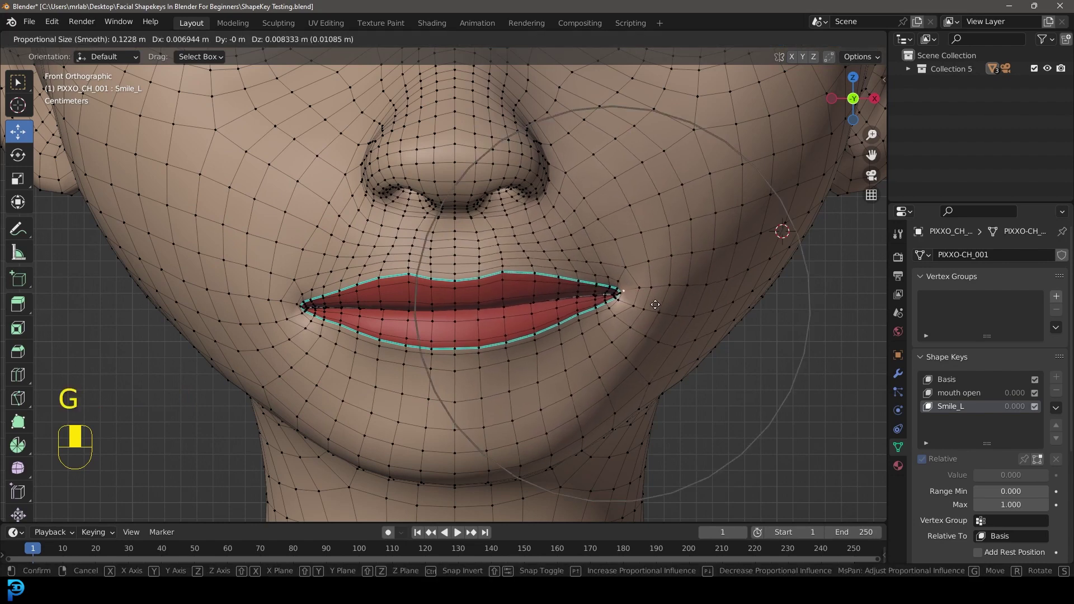
{"action": "scroll", "coordinate": [654, 291], "scroll_direction": "up", "scroll_amount": 3}
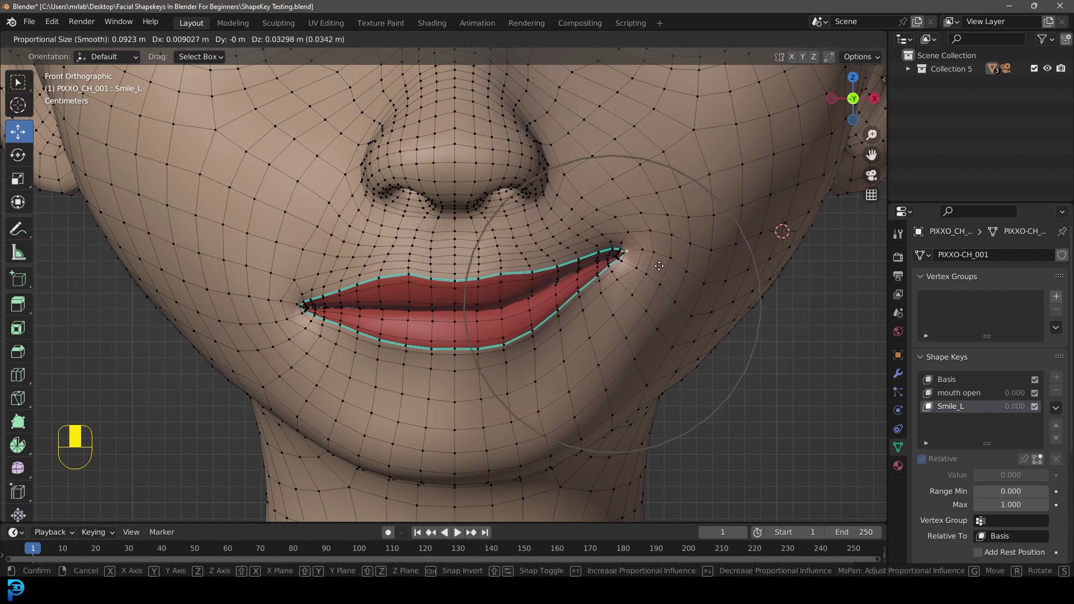
{"action": "left_click", "coordinate": [655, 280]}
{"action": "key", "text": "r"}
{"action": "left_click", "coordinate": [677, 278]}
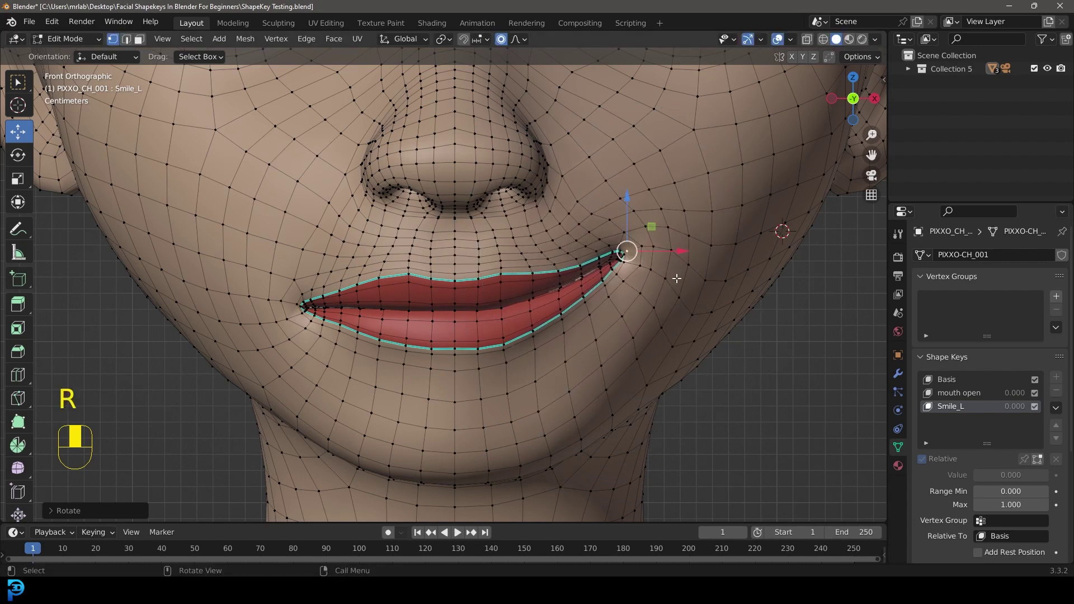
Step: Pull the raised left mouth corner slightly backward in side view
{"action": "key", "text": "KP_3"}
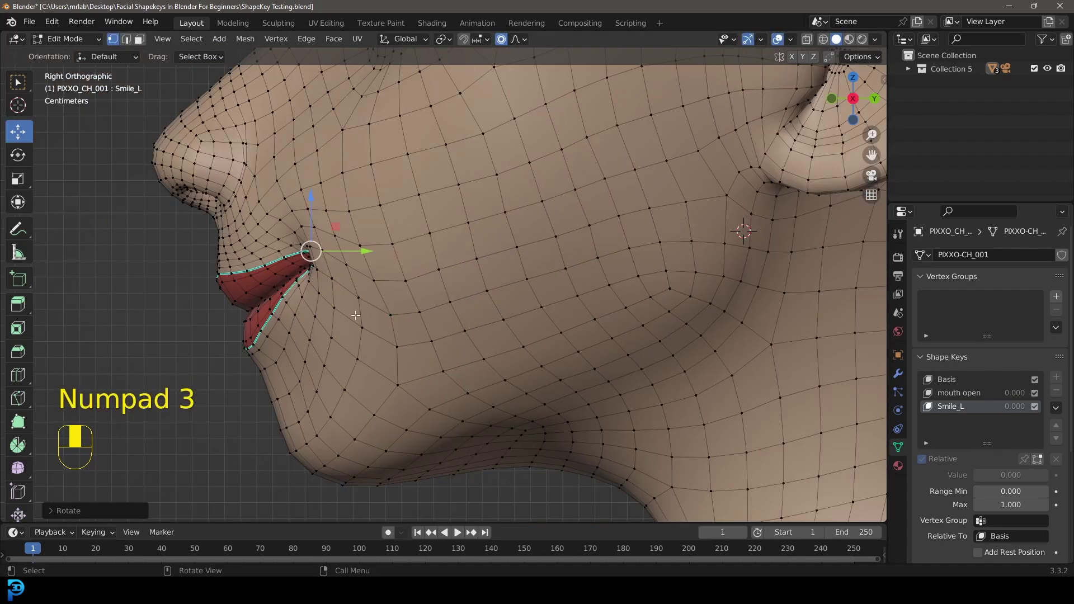
{"action": "key", "text": "KP_1"}
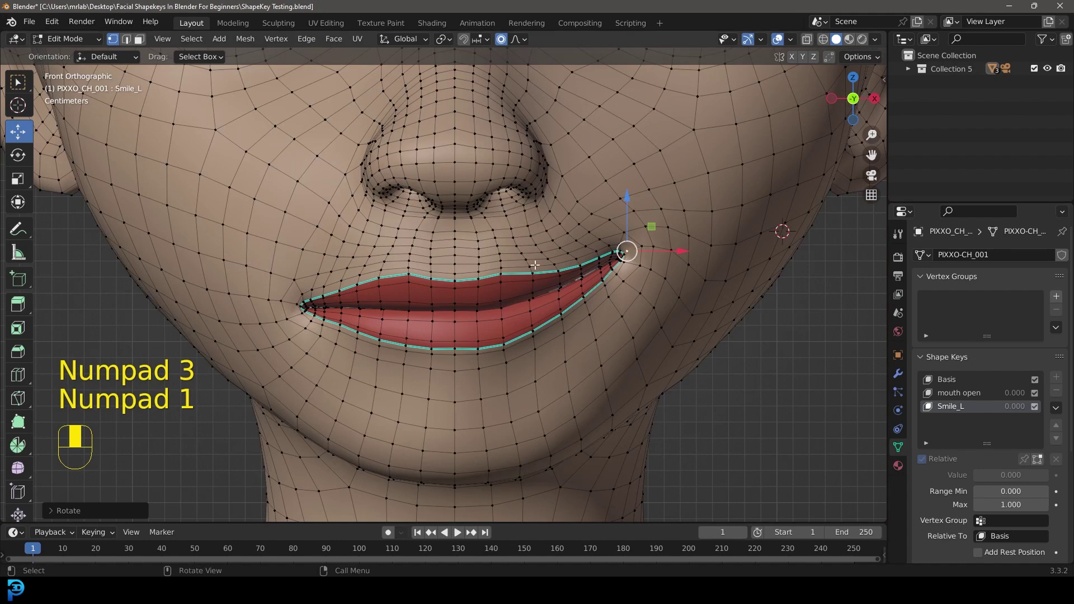
{"action": "key", "text": "KP_3"}
{"action": "middle_click_drag", "start_coordinate": [370, 261], "coordinate": [413, 289], "text": "shift"}
{"action": "key", "text": "f"}
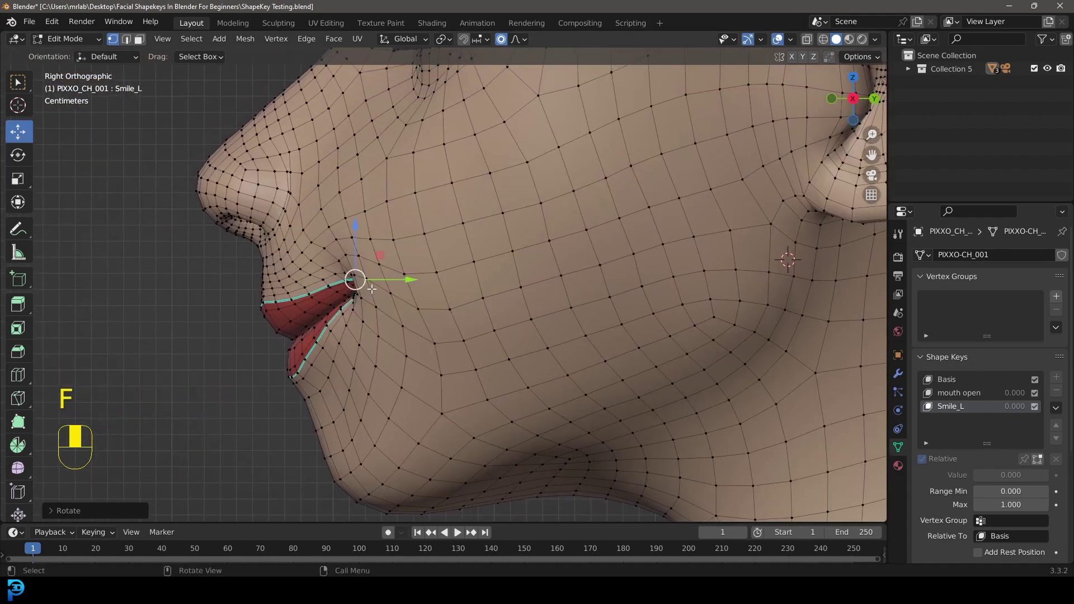
{"action": "key", "text": "g"}
{"action": "right_click", "coordinate": [386, 267]}
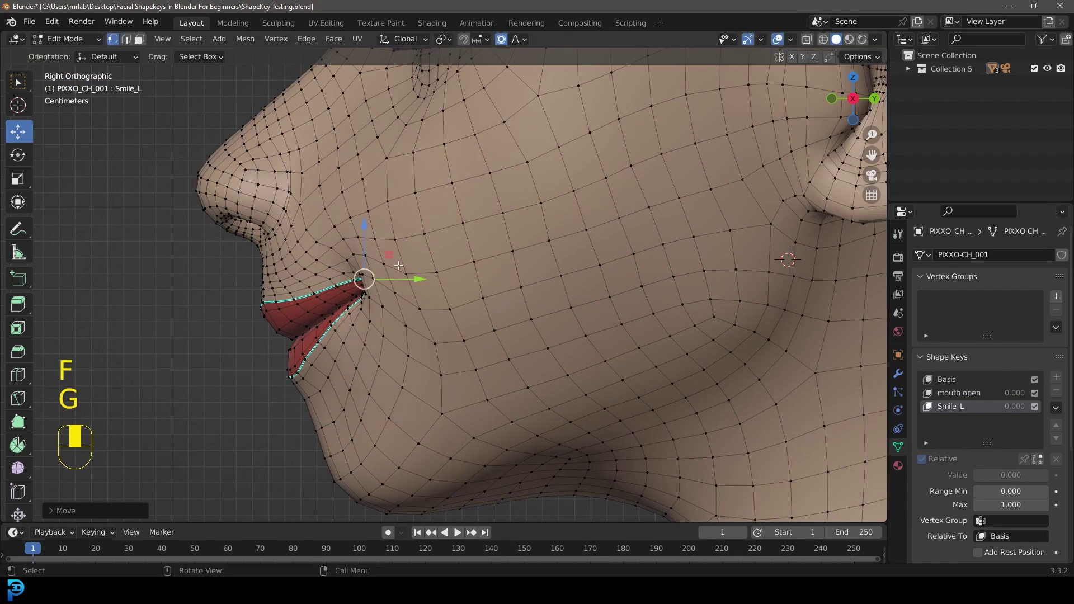
{"action": "key", "text": "g"}
{"action": "left_click", "coordinate": [399, 258]}
Step: Shift the cheek vertices behind the mouth corner back and up by about 0.007 m with proportional editing
{"action": "key", "text": "g"}
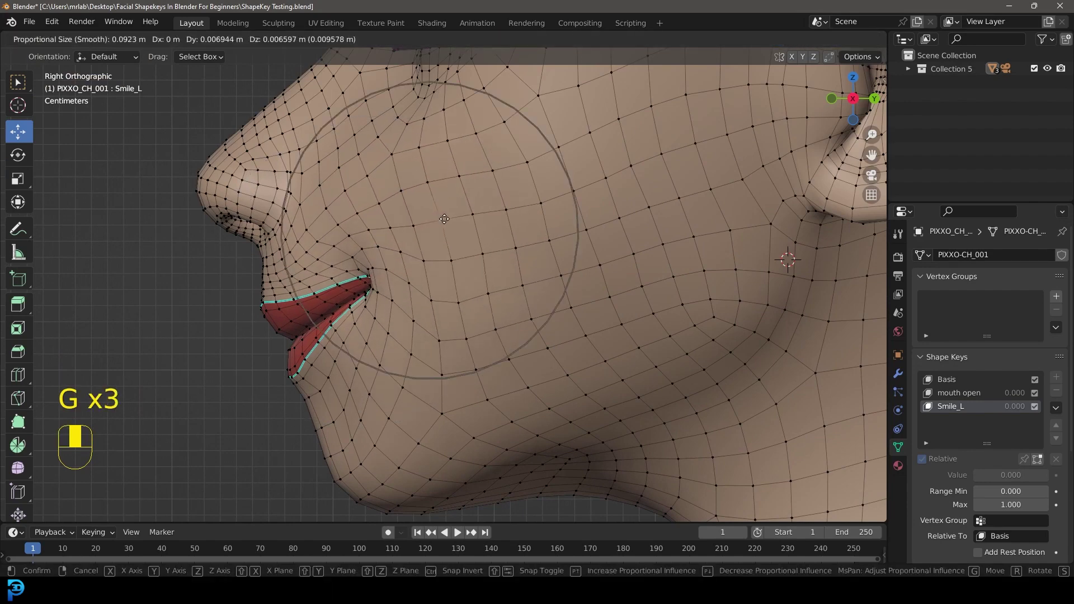
{"action": "left_click", "coordinate": [441, 289]}
{"action": "key", "text": "g"}
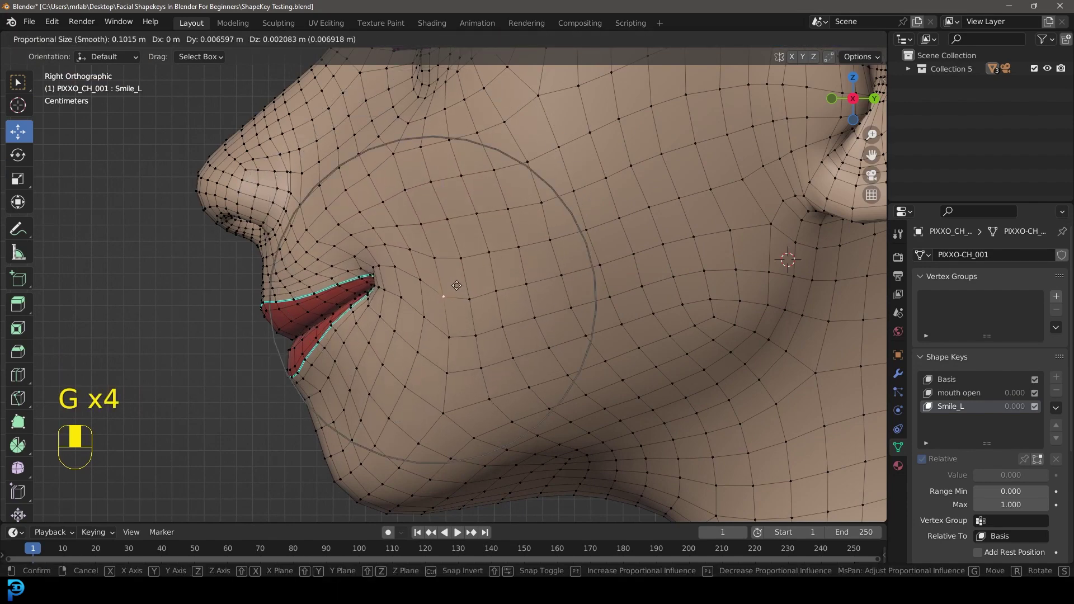
{"action": "left_click", "coordinate": [444, 363]}
Step: Adjust the vertices below the lower lip and on the upper lip edge near the left mouth corner
{"action": "left_click", "coordinate": [354, 321]}
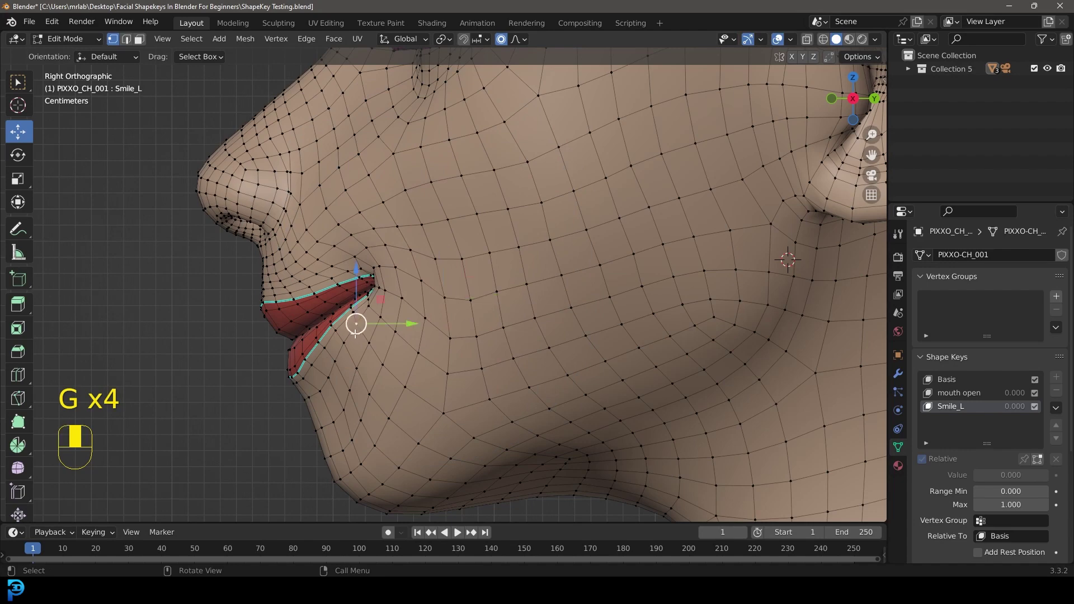
{"action": "key", "text": "g"}
{"action": "left_click", "coordinate": [359, 336]}
{"action": "key", "text": "g"}
{"action": "left_click", "coordinate": [496, 238]}
Step: Set the Smile_L value to 1.000 in Object Mode and check the smile from the front and side
{"action": "scroll", "coordinate": [416, 294], "scroll_direction": "down", "scroll_amount": 3}
{"action": "middle_click_drag", "start_coordinate": [416, 295], "coordinate": [564, 291]}
{"action": "key", "text": "Tab"}
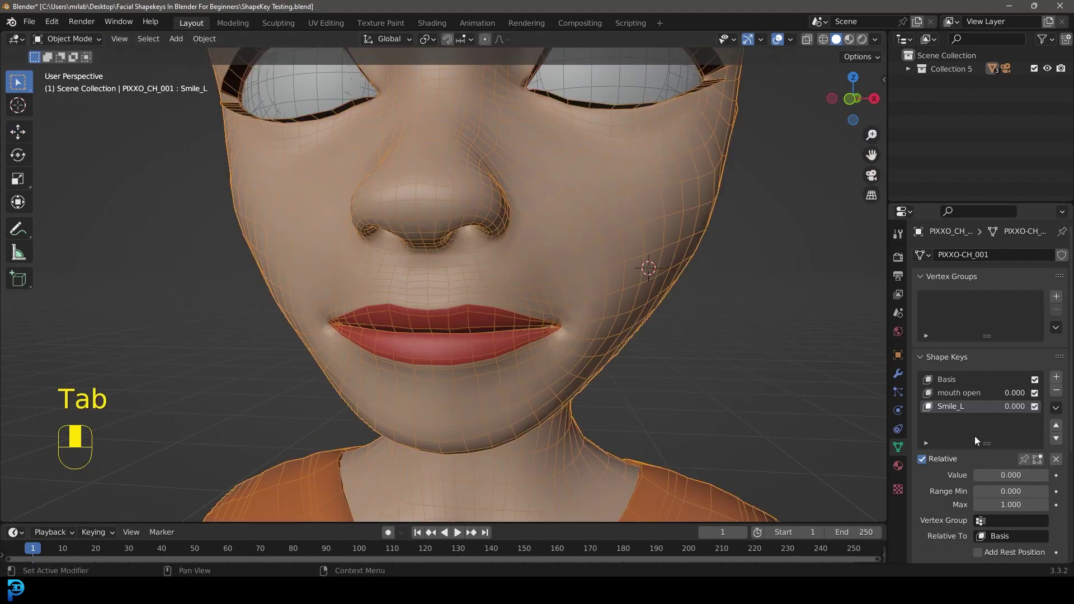
{"action": "scroll", "coordinate": [431, 269], "scroll_direction": "down", "scroll_amount": 4}
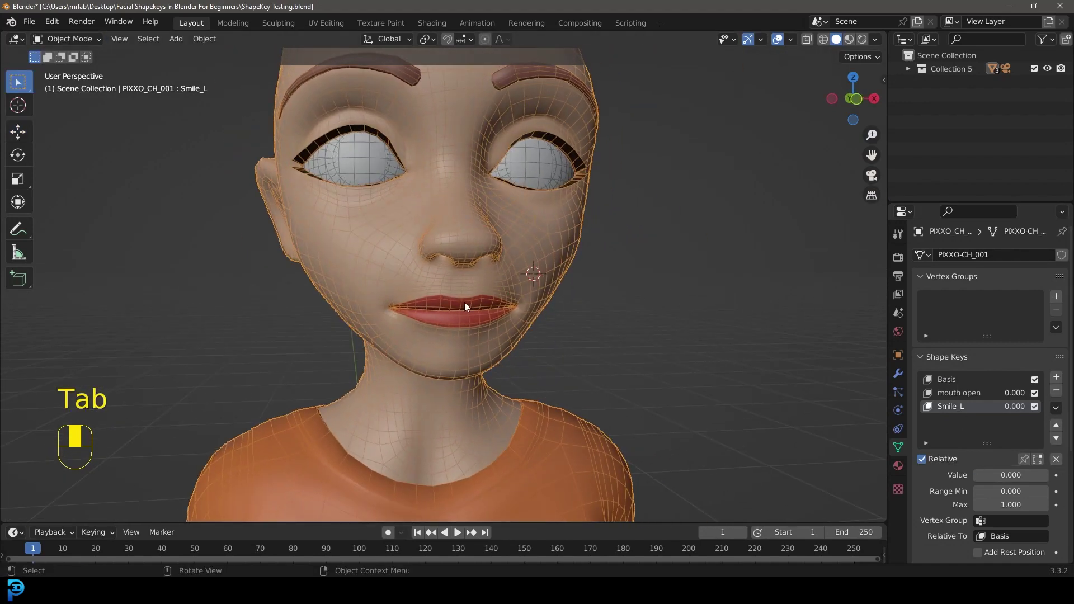
{"action": "left_click_drag", "start_coordinate": [988, 471], "coordinate": [803, 401]}
{"action": "middle_click_drag", "start_coordinate": [803, 402], "coordinate": [385, 322]}
{"action": "left_click_drag", "start_coordinate": [1009, 475], "coordinate": [1045, 475]}
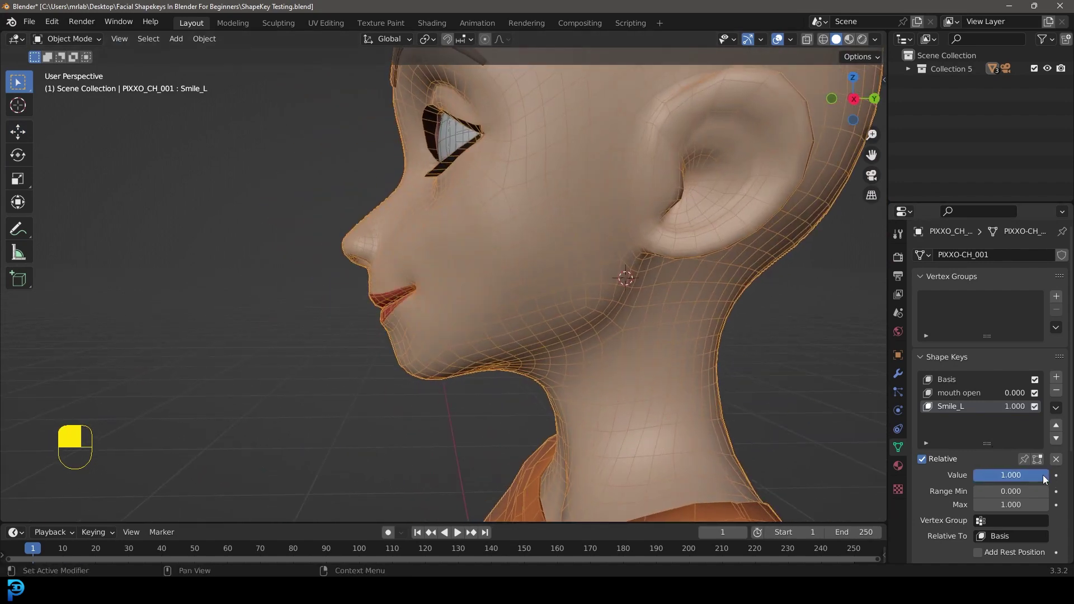
Step: In Edit Mode, pull the left mouth corner back by about 0.005 m in side view
{"action": "key", "text": "KP_3"}
{"action": "scroll", "coordinate": [422, 300], "scroll_direction": "up", "scroll_amount": 2}
{"action": "key", "text": "Tab"}
{"action": "scroll", "coordinate": [422, 300], "scroll_direction": "up", "scroll_amount": 4}
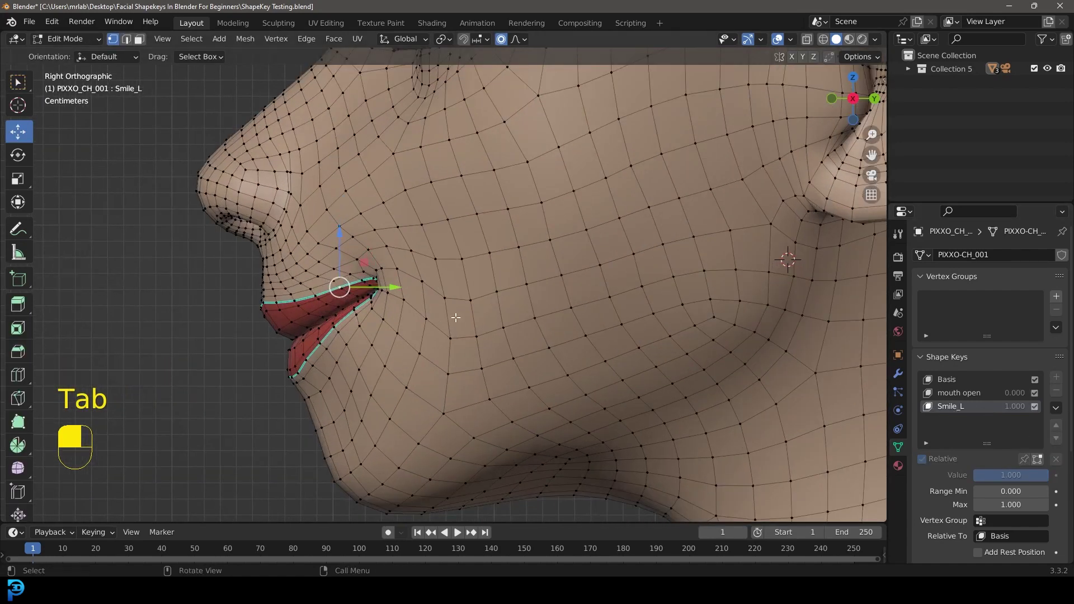
{"action": "left_click_drag", "start_coordinate": [349, 285], "coordinate": [384, 295]}
{"action": "key", "text": "g"}
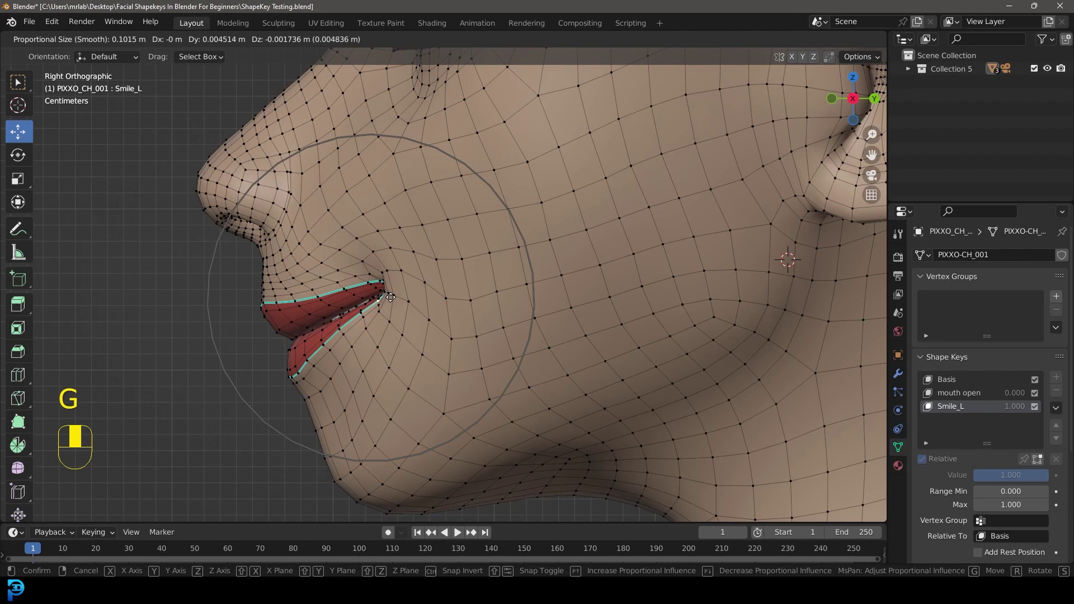
{"action": "left_click", "coordinate": [386, 296]}
{"action": "key", "text": "g"}
{"action": "left_click", "coordinate": [424, 259]}
{"action": "key", "text": "ctrl+z"}
Step: Nudge the upper lip vertices near the mouth corner slightly forward and down in side view, using proportional editing
{"action": "key", "text": "g"}
{"action": "left_click", "coordinate": [364, 275]}
{"action": "key", "text": "g"}
{"action": "scroll", "coordinate": [364, 275], "scroll_direction": "down", "scroll_amount": 3}
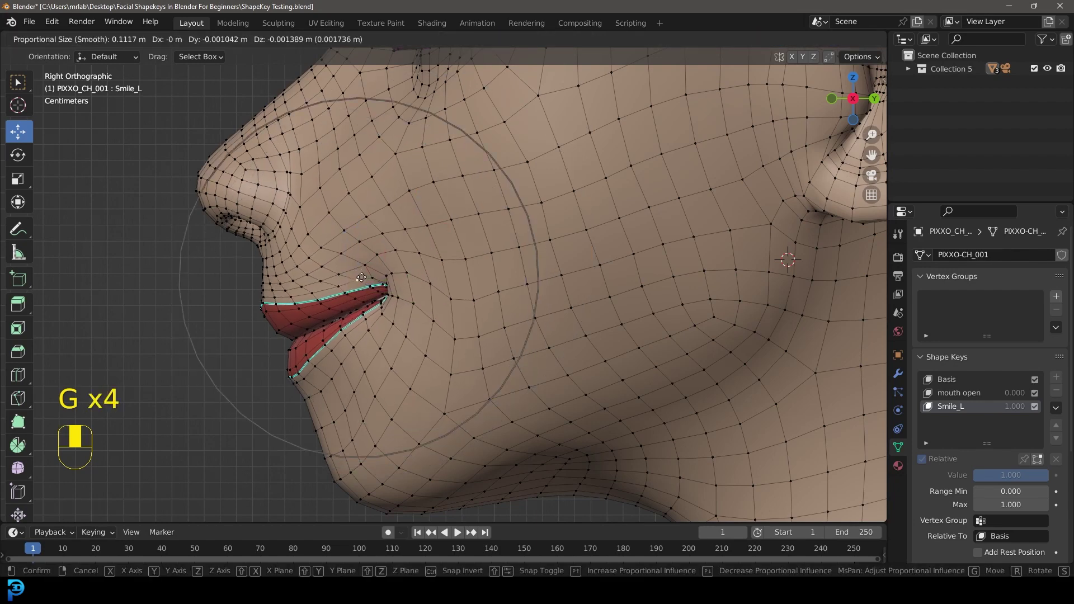
{"action": "key", "text": "g"}
{"action": "scroll", "coordinate": [487, 253], "scroll_direction": "down", "scroll_amount": 2}
Step: Reposition two cheek vertices farther behind the mouth corner with proportional editing to smooth the cheek
{"action": "left_click", "coordinate": [506, 287]}
{"action": "key", "text": "g"}
{"action": "left_click", "coordinate": [506, 289]}
{"action": "left_click", "coordinate": [486, 329]}
{"action": "key", "text": "g"}
{"action": "left_click", "coordinate": [496, 340]}
Step: Preview the Smile_L deformation in Object Mode from the side and front, keeping its value at 1.000
{"action": "key", "text": "Tab"}
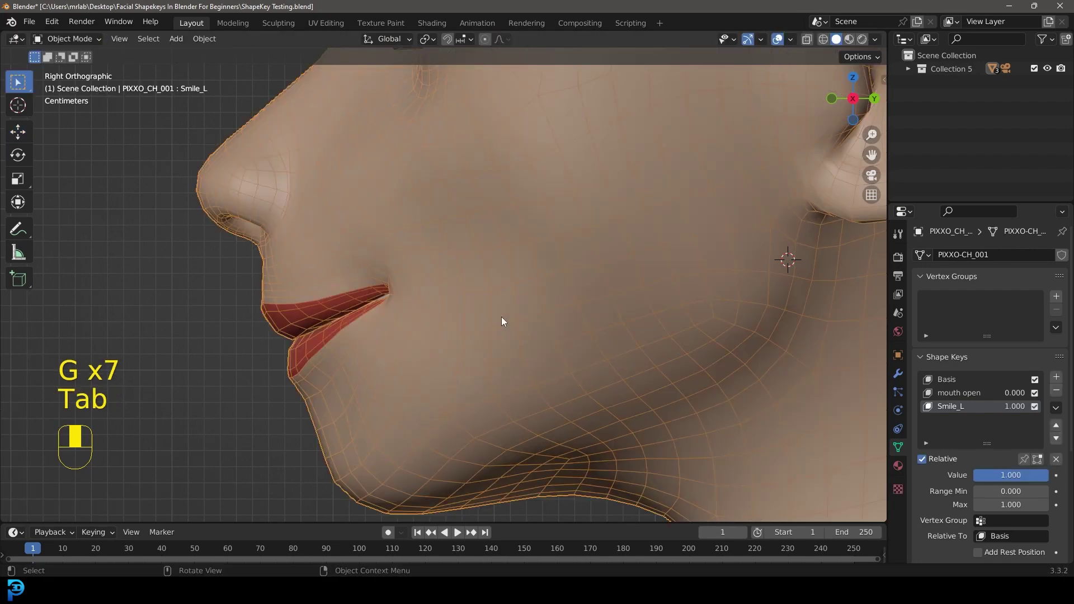
{"action": "mouse_move", "coordinate": [985, 474]}
{"action": "left_mouse_down"}
{"action": "mouse_move", "coordinate": [951, 474]}
{"action": "mouse_move", "coordinate": [1001, 475]}
{"action": "left_mouse_up"}
{"action": "middle_click_drag", "start_coordinate": [436, 313], "coordinate": [591, 287]}
{"action": "key", "text": "KP_1"}
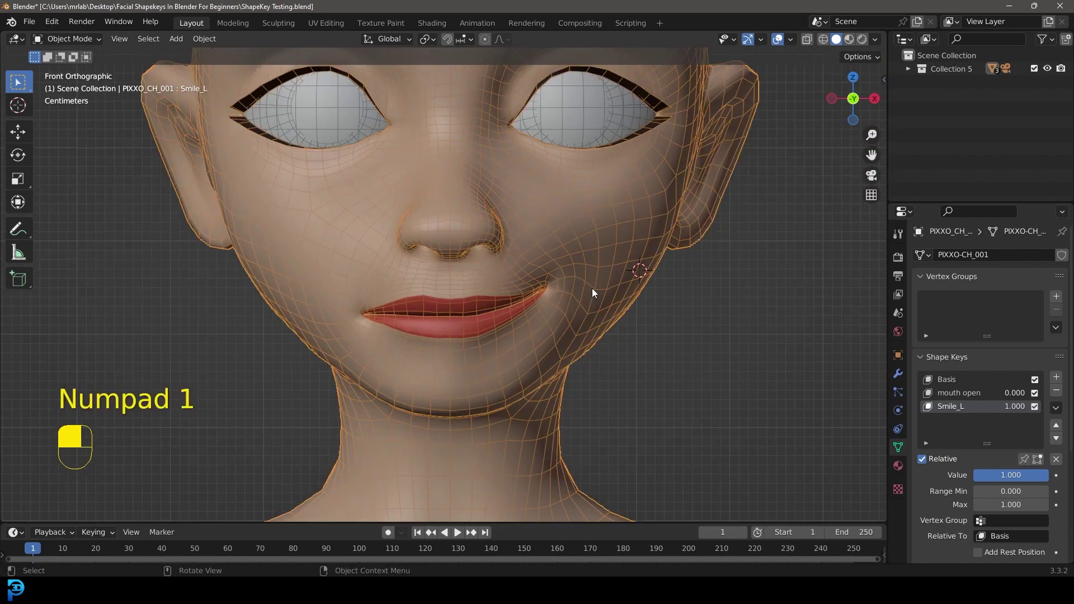
{"action": "scroll", "coordinate": [578, 291], "scroll_direction": "up", "scroll_amount": 3}
Step: Nudge the left mouth corner slightly in front view in Edit Mode, and return to Object Mode
{"action": "key", "text": "Tab"}
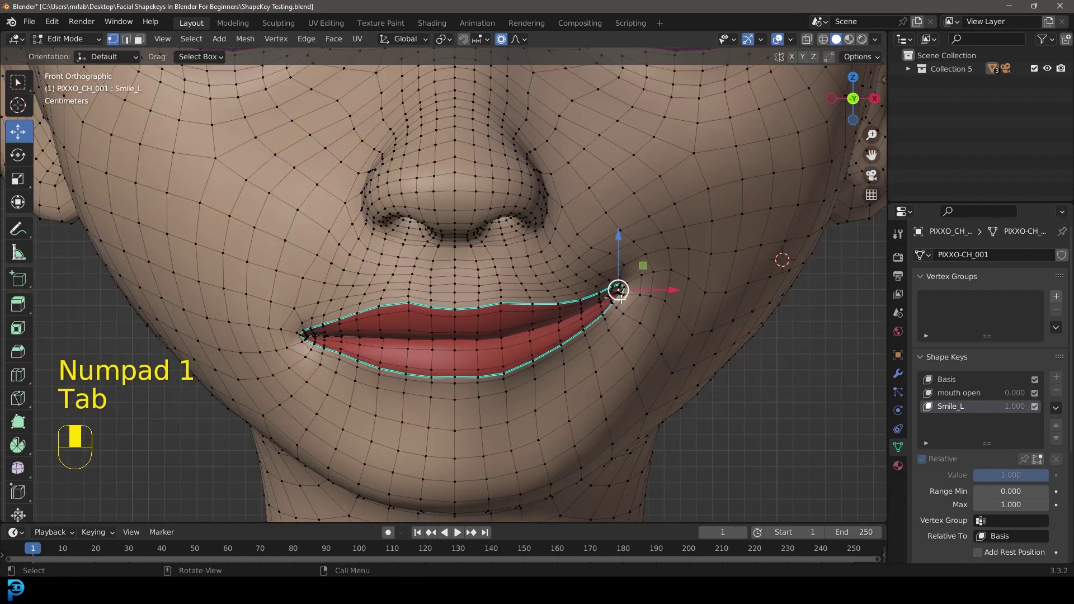
{"action": "key", "text": "g"}
{"action": "left_click", "coordinate": [618, 293]}
{"action": "key", "text": "Tab"}
{"action": "scroll", "coordinate": [623, 306], "scroll_direction": "down", "scroll_amount": 4}
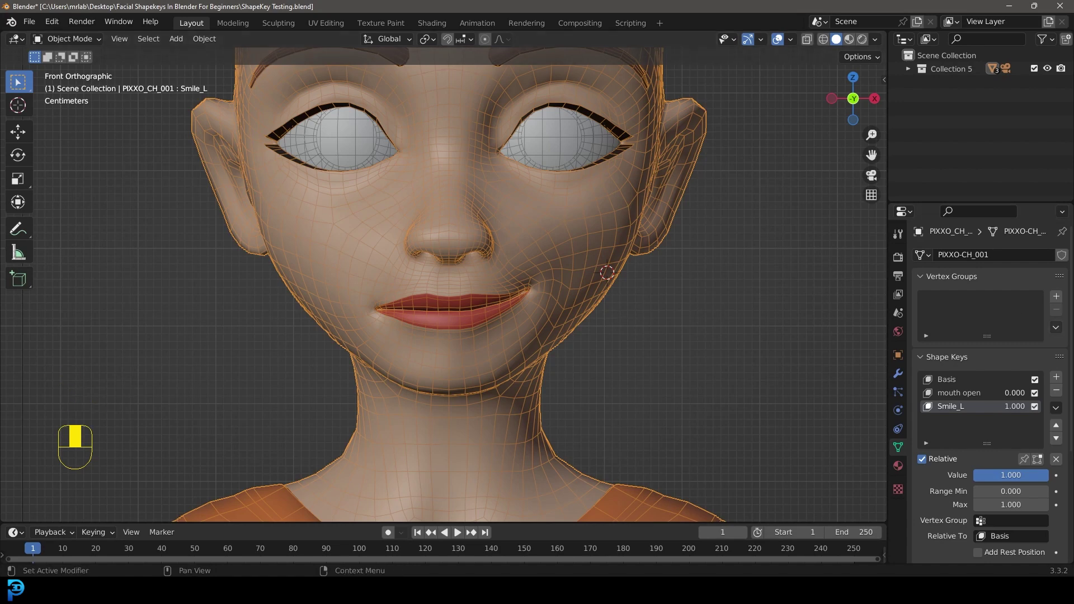
{"action": "scroll", "coordinate": [811, 334], "scroll_direction": "up", "scroll_amount": 2}
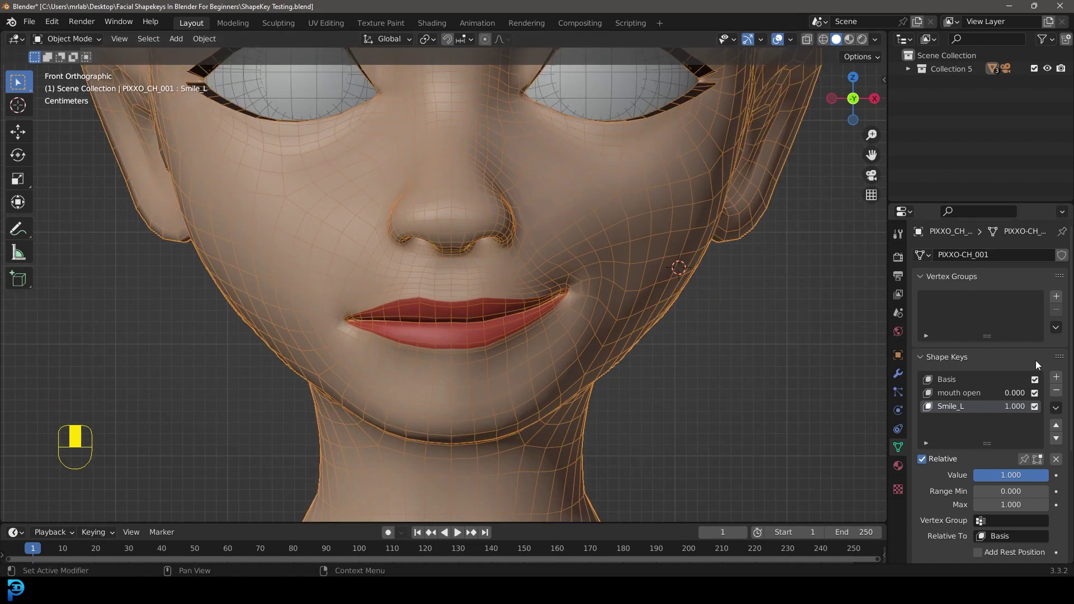
{"action": "left_click", "coordinate": [1054, 376]}
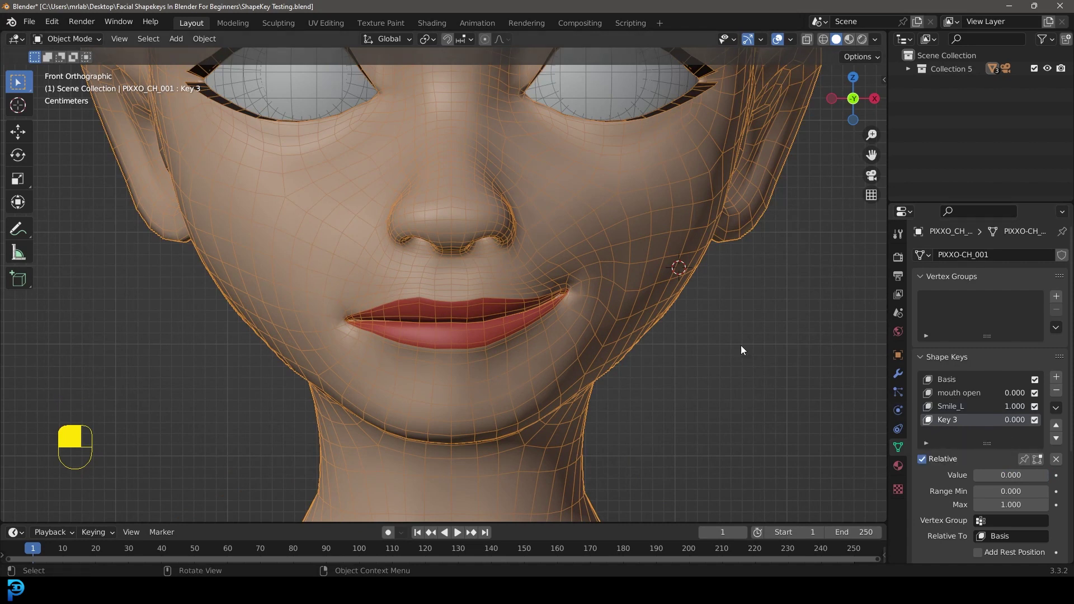
{"action": "scroll", "coordinate": [377, 419], "scroll_direction": "down", "scroll_amount": 3}
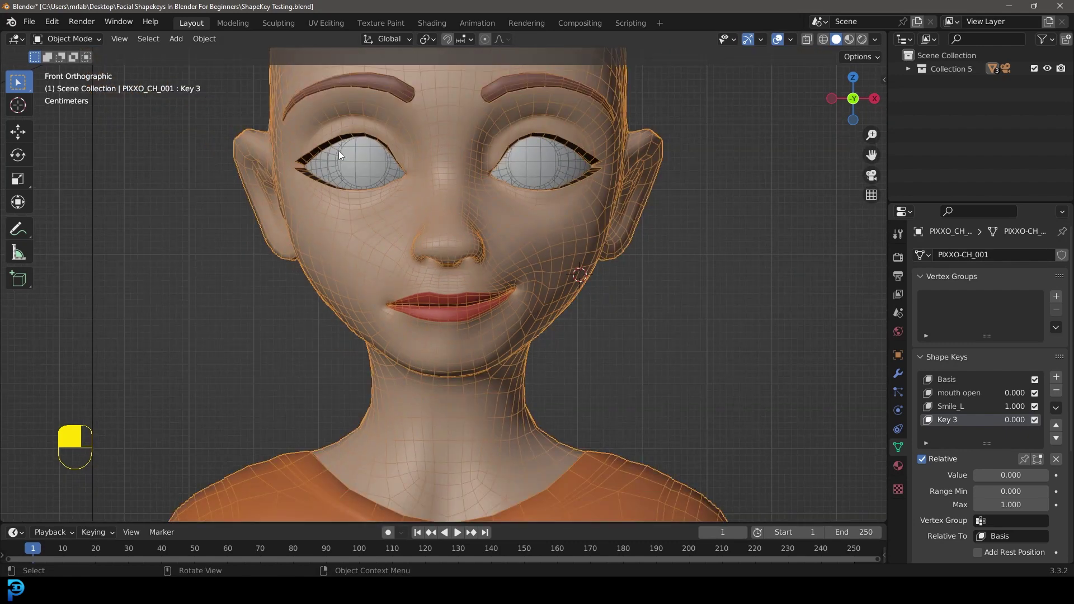
{"action": "scroll", "coordinate": [491, 248], "scroll_direction": "up", "scroll_amount": 3}
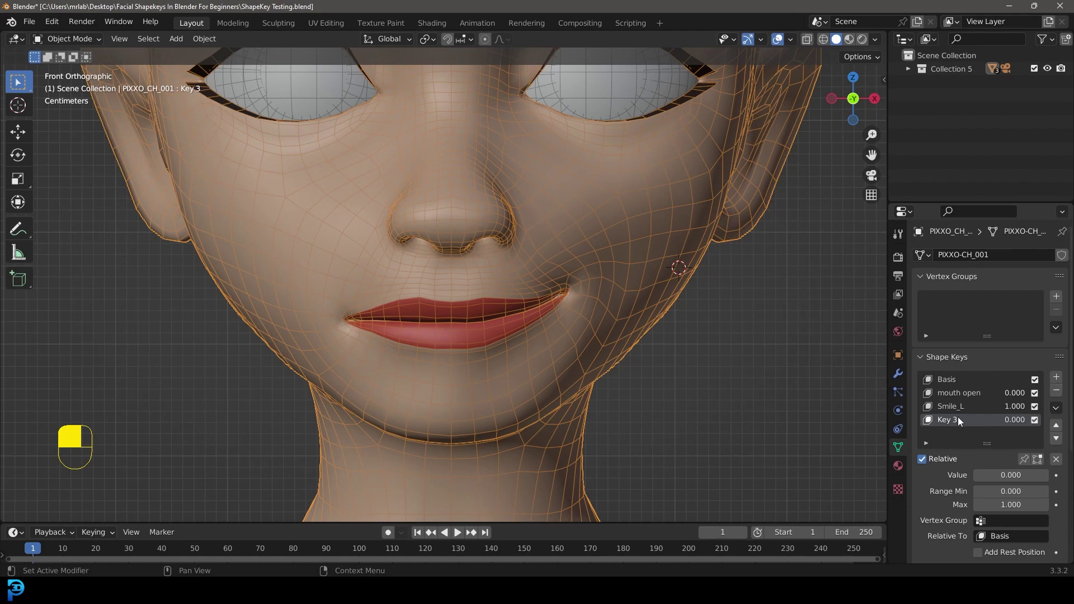
{"action": "left_click", "coordinate": [1056, 391]}
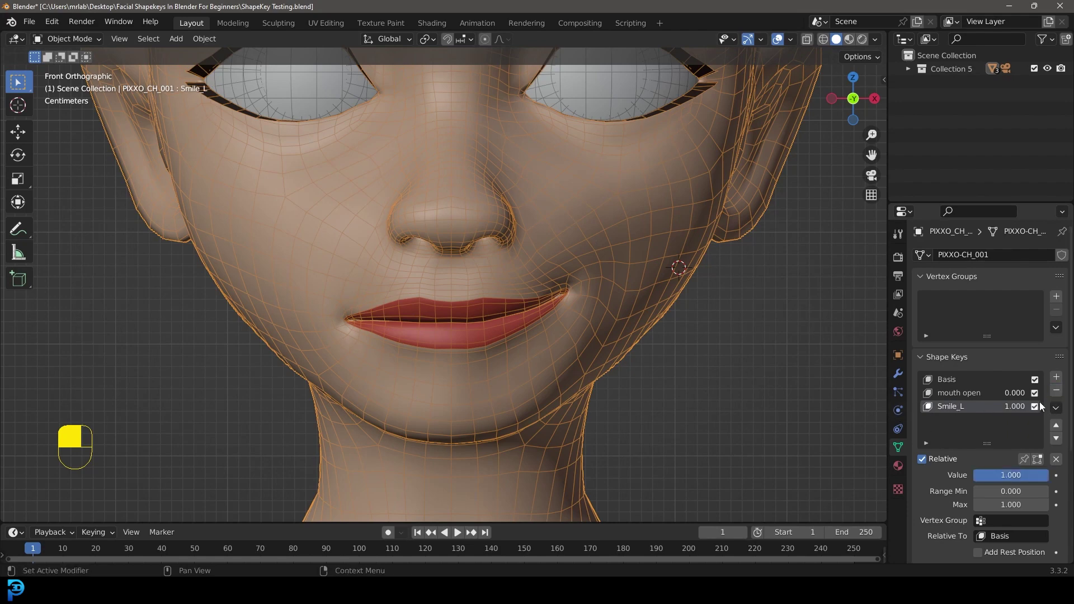
Step: Create a new shape key from the current mix with Smile_L at value 1.000
{"action": "scroll", "coordinate": [624, 297], "scroll_direction": "up", "scroll_amount": 2}
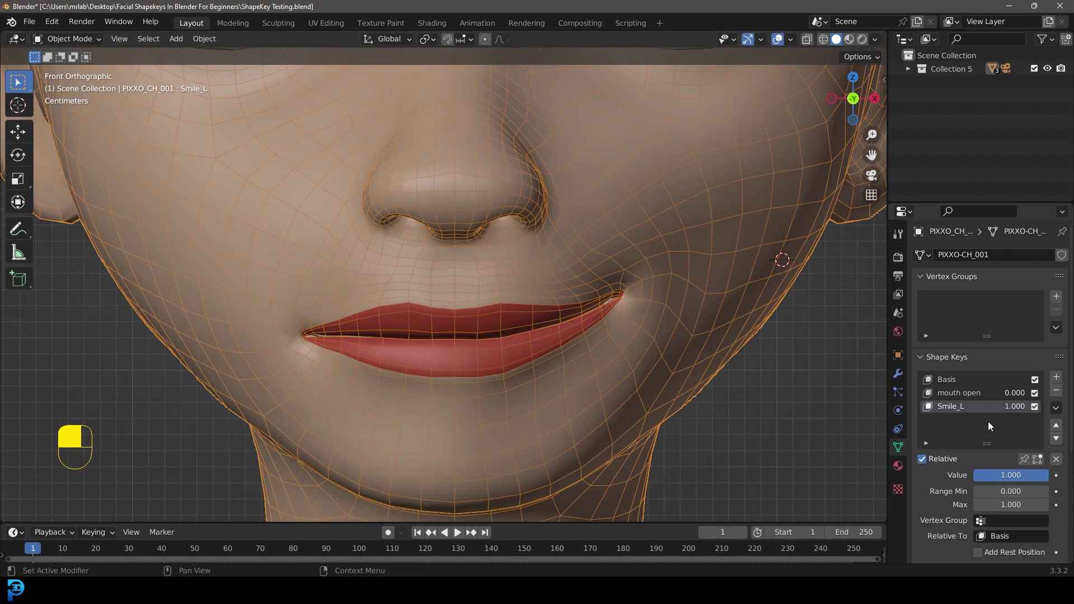
{"action": "left_click_drag", "start_coordinate": [1012, 476], "coordinate": [1040, 476]}
{"action": "left_click", "coordinate": [1056, 408]}
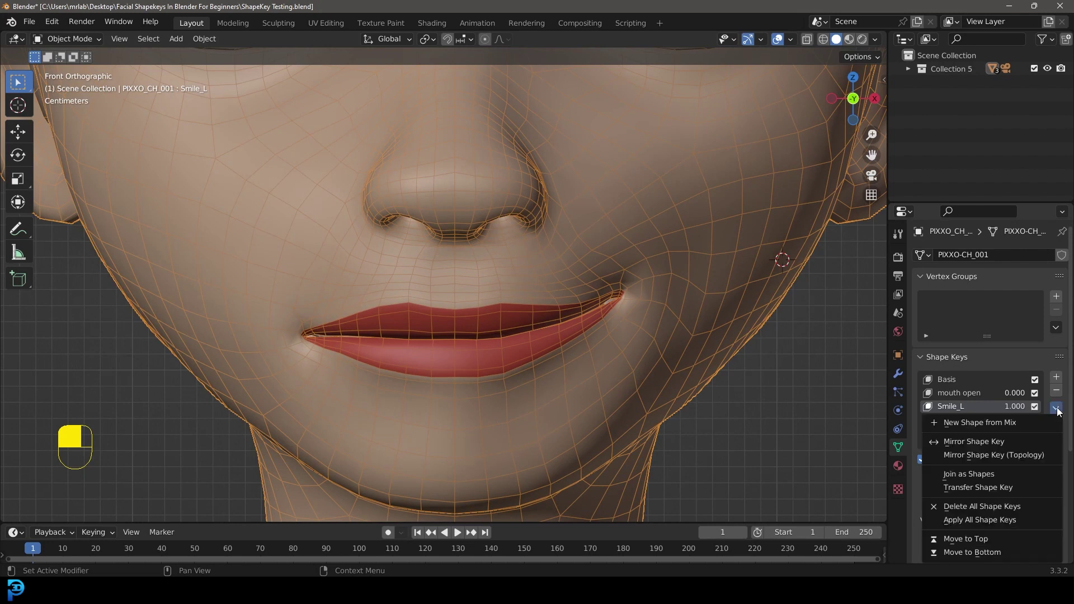
{"action": "left_click", "coordinate": [984, 423]}
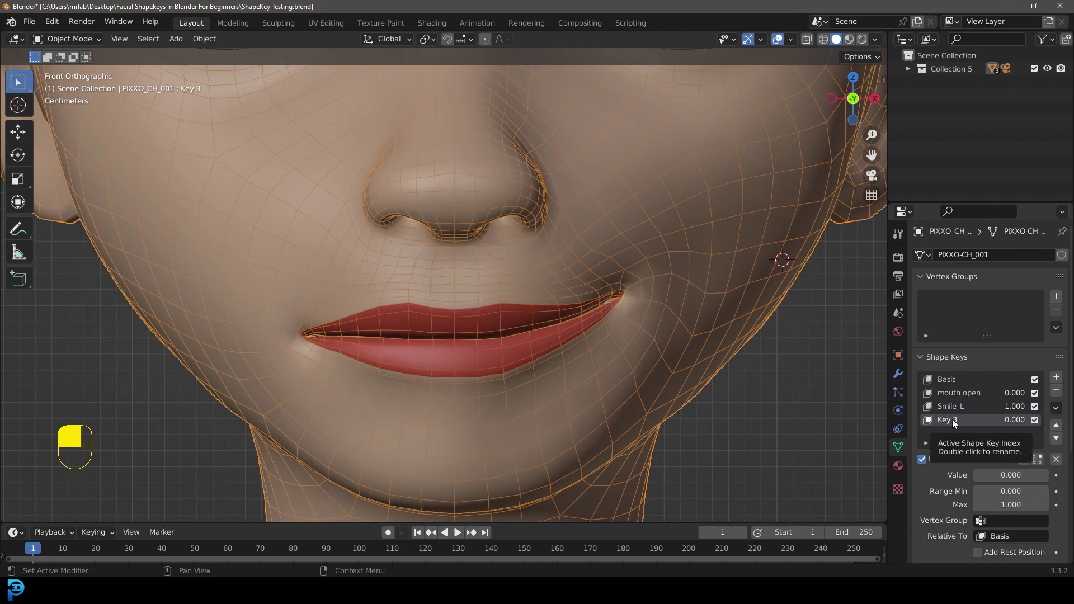
Step: Mirror the new shape key to the other side of the face and set its value to 1.000
{"action": "left_click", "coordinate": [1056, 407]}
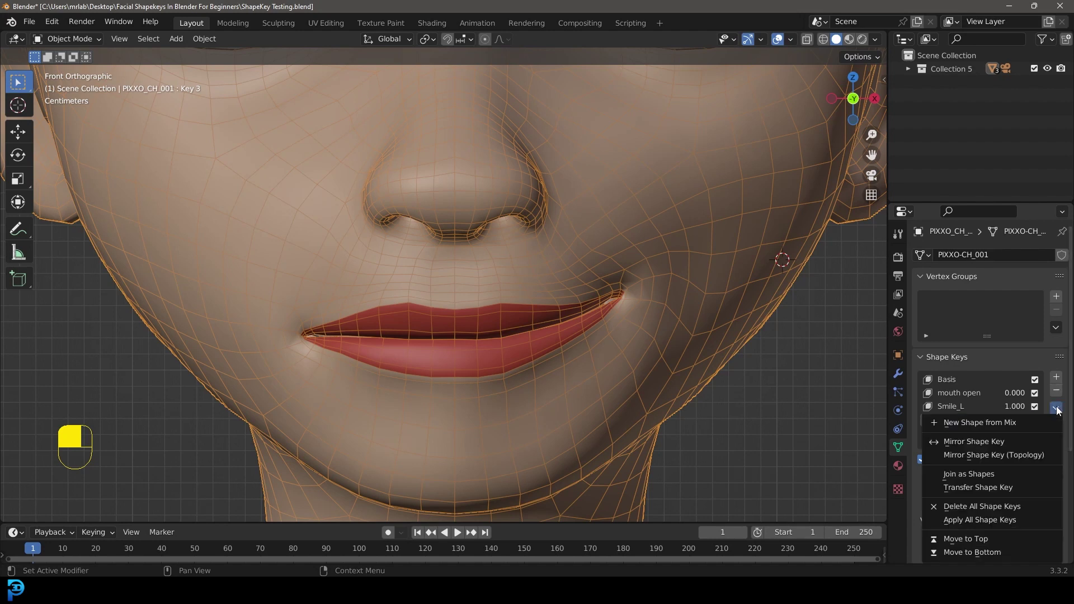
{"action": "left_click", "coordinate": [1002, 442]}
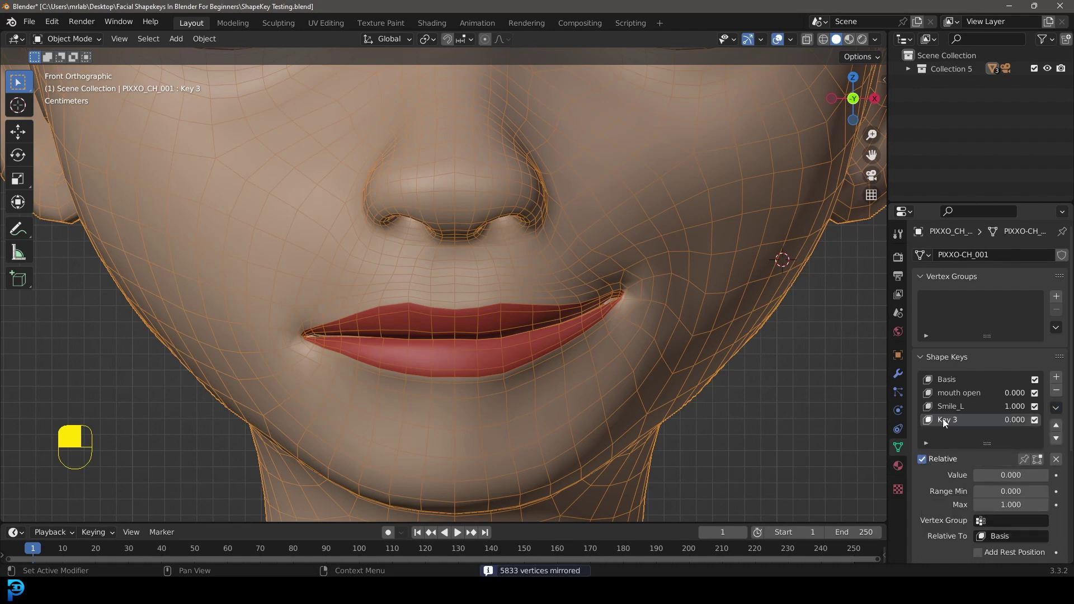
{"action": "left_click_drag", "start_coordinate": [983, 473], "coordinate": [1046, 473]}
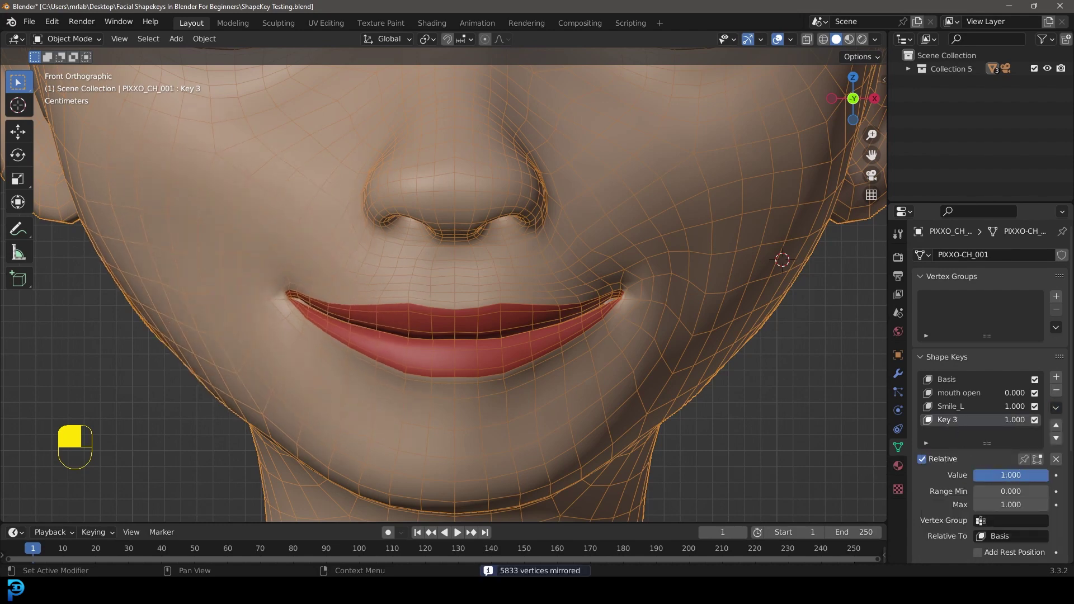
{"action": "scroll", "coordinate": [335, 280], "scroll_direction": "down", "scroll_amount": 3}
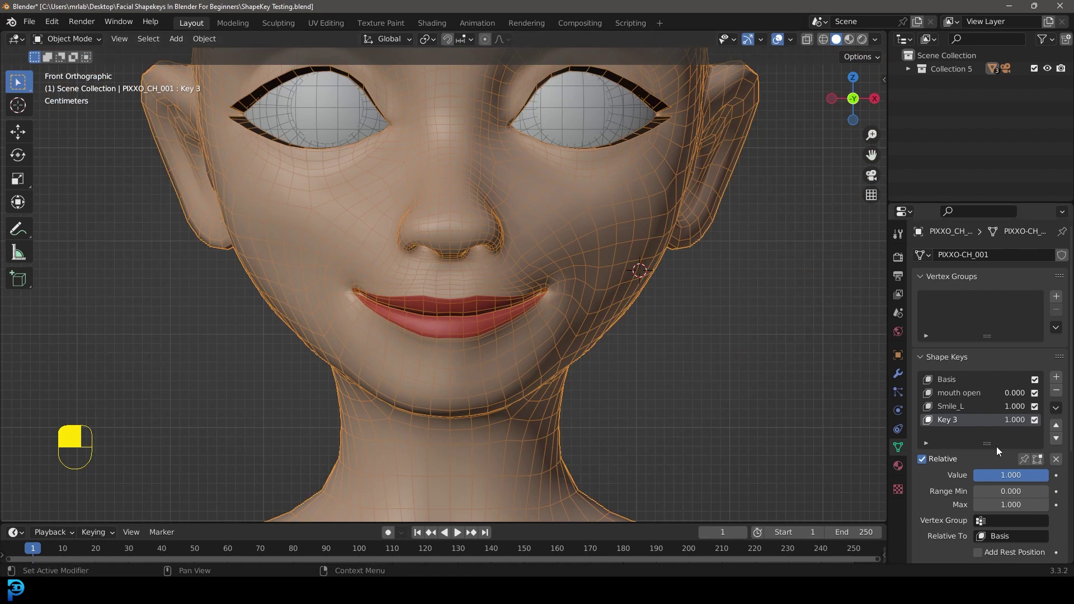
Step: Rename the mirrored shape key Key 3 as Smile_R
{"action": "double_click", "coordinate": [956, 420]}
{"action": "type", "text": "SSmile_R"}
{"action": "key", "text": "Return"}
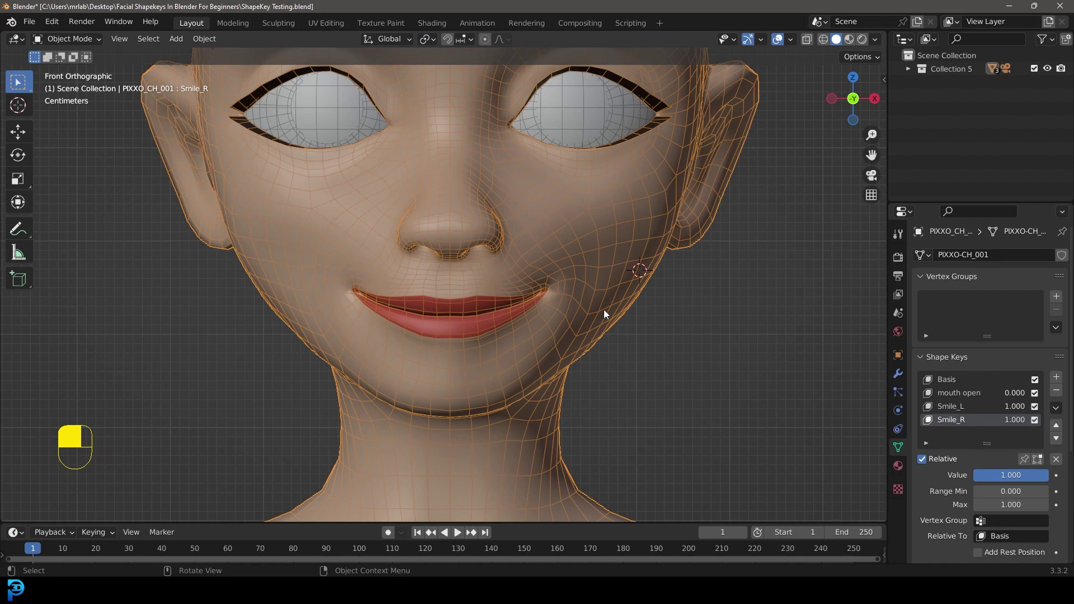
Step: Reset the Smile_L and Smile_R shape key values to 0.000 and view the neutral face
{"action": "middle_click_drag", "start_coordinate": [629, 323], "coordinate": [577, 318]}
{"action": "scroll", "coordinate": [577, 319], "scroll_direction": "up", "scroll_amount": 2}
{"action": "left_click", "coordinate": [987, 411]}
{"action": "left_click_drag", "start_coordinate": [1012, 475], "coordinate": [966, 474]}
{"action": "left_click", "coordinate": [961, 421]}
{"action": "middle_click_drag", "start_coordinate": [391, 246], "coordinate": [501, 243]}
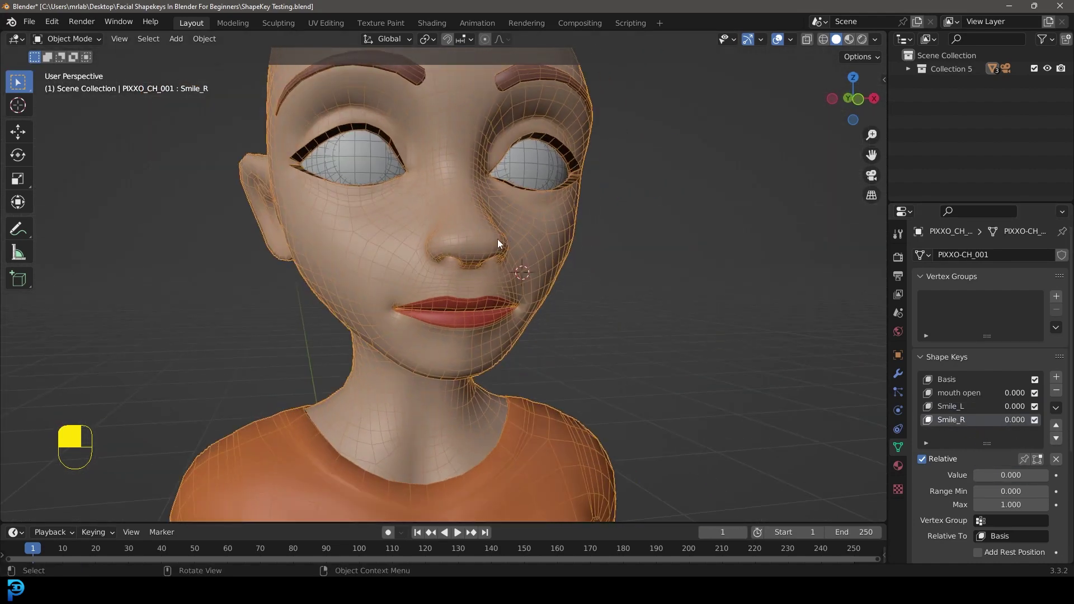
Step: Set the mouth open shape key's value to about 0.496 and Smile_L's to 1.000
{"action": "left_click", "coordinate": [957, 392]}
{"action": "middle_click_drag", "start_coordinate": [772, 394], "coordinate": [648, 364]}
{"action": "scroll", "coordinate": [647, 363], "scroll_direction": "up", "scroll_amount": 3}
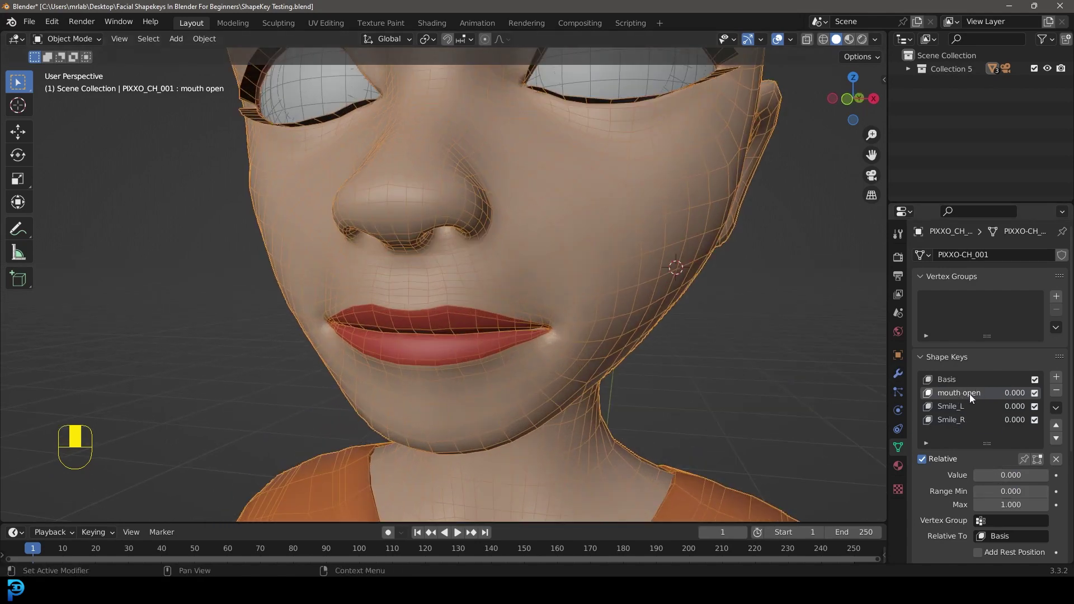
{"action": "left_click_drag", "start_coordinate": [988, 475], "coordinate": [1007, 475]}
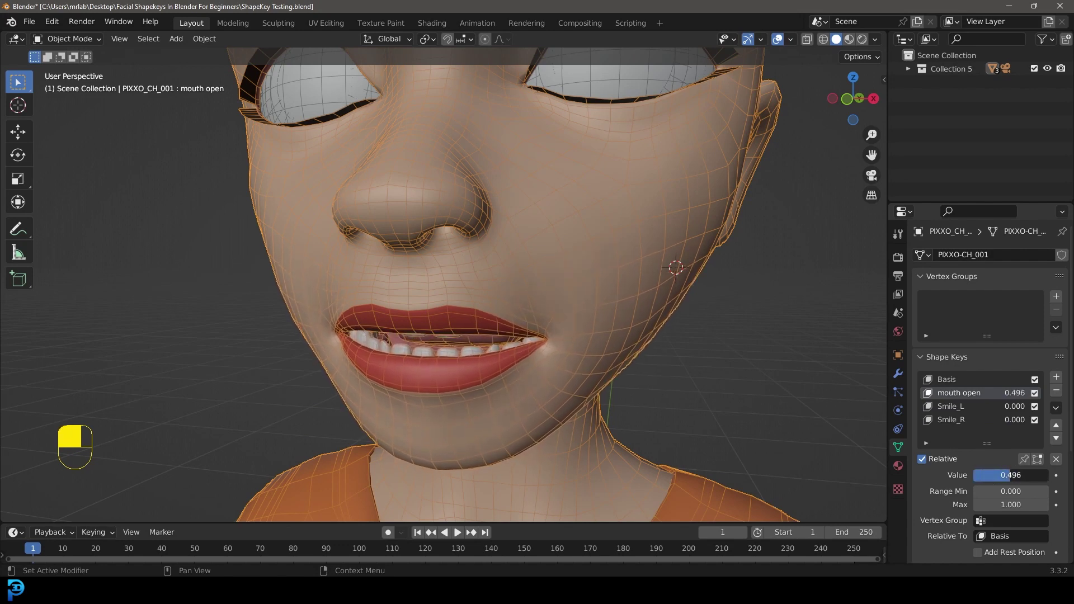
{"action": "left_click", "coordinate": [958, 407]}
{"action": "left_click_drag", "start_coordinate": [999, 477], "coordinate": [1040, 476]}
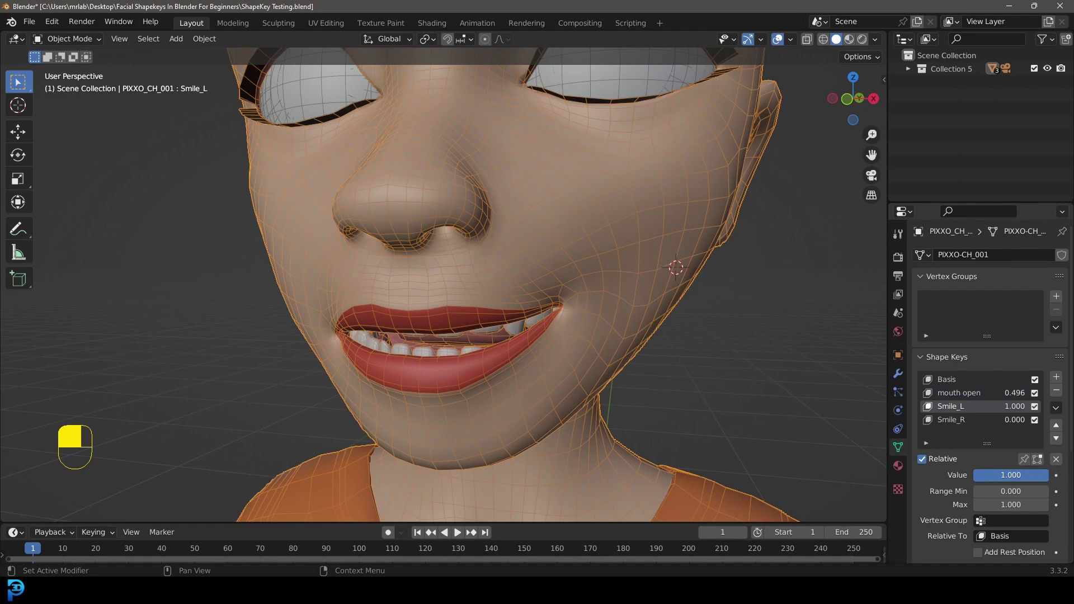
Step: Set the Smile_R shape key's value to about 0.482 to test an asymmetric smile
{"action": "scroll", "coordinate": [465, 349], "scroll_direction": "down", "scroll_amount": 5}
{"action": "middle_click_drag", "start_coordinate": [465, 349], "coordinate": [520, 358]}
{"action": "left_click", "coordinate": [959, 421]}
{"action": "left_click_drag", "start_coordinate": [1005, 474], "coordinate": [1025, 475]}
{"action": "middle_click_drag", "start_coordinate": [693, 336], "coordinate": [582, 345]}
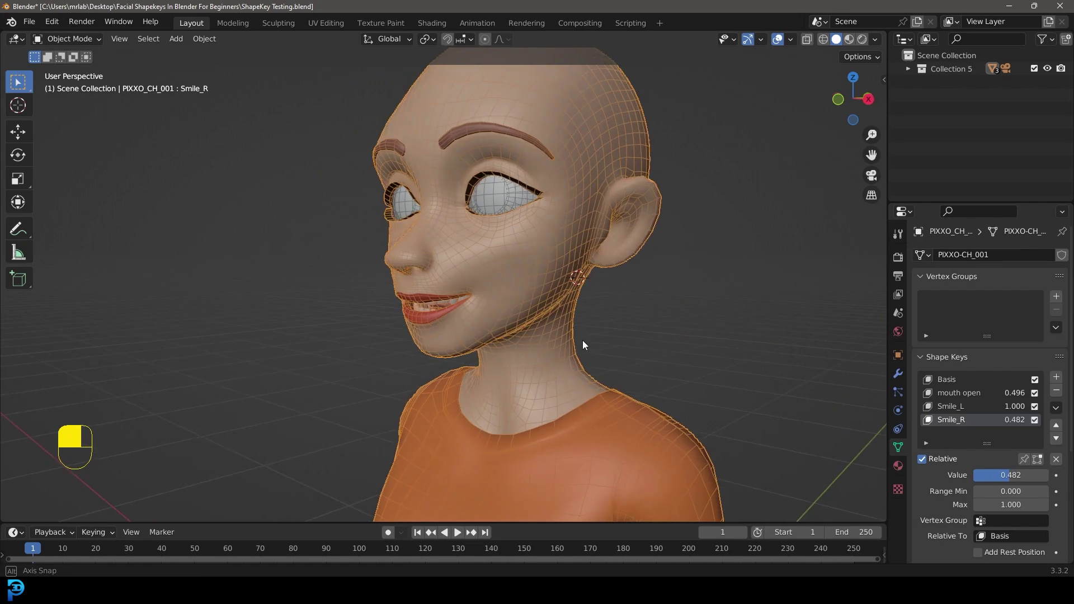
Step: Examine the combined mouth open and smile shapes from the side, front and below, including the teeth and tongue
{"action": "scroll", "coordinate": [582, 341], "scroll_direction": "up", "scroll_amount": 3}
{"action": "key", "text": "KP_3"}
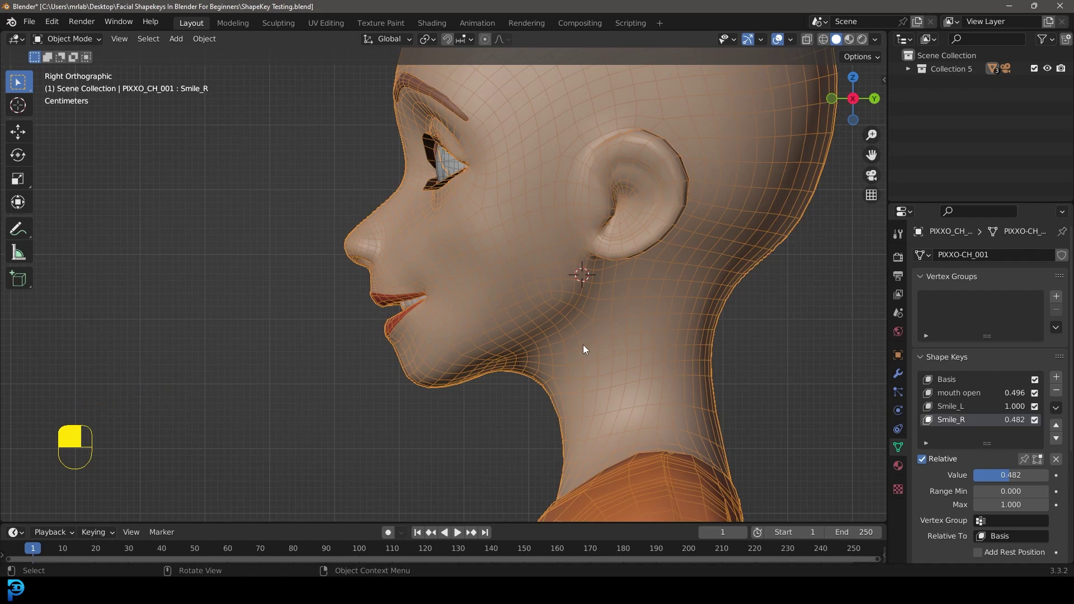
{"action": "scroll", "coordinate": [583, 344], "scroll_direction": "down", "scroll_amount": 3}
{"action": "middle_click_drag", "start_coordinate": [324, 284], "coordinate": [467, 284]}
{"action": "scroll", "coordinate": [467, 284], "scroll_direction": "up", "scroll_amount": 5}
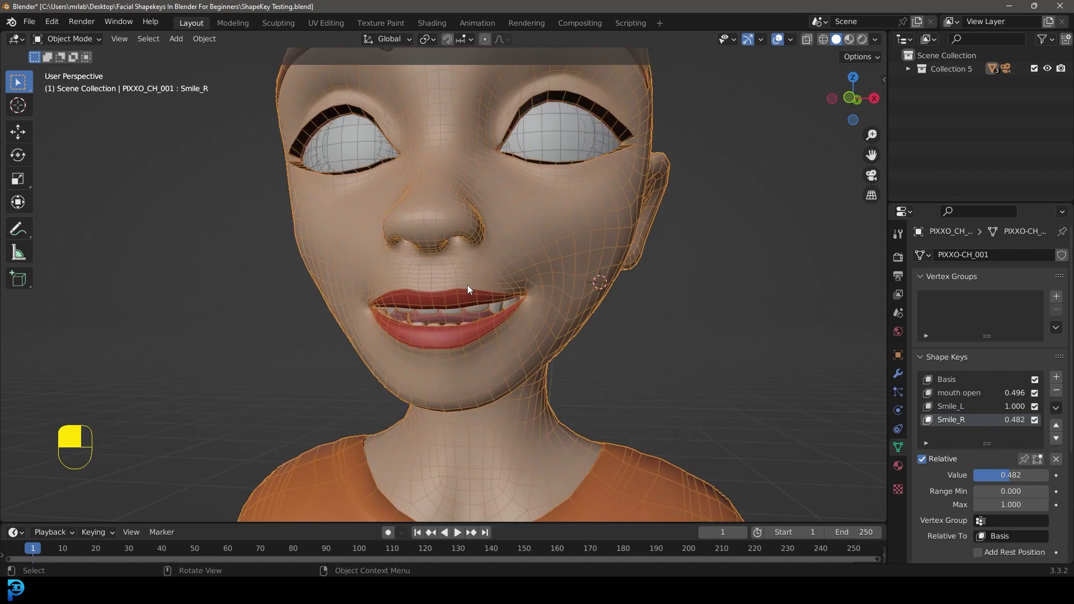
{"action": "right_click", "coordinate": [964, 392]}
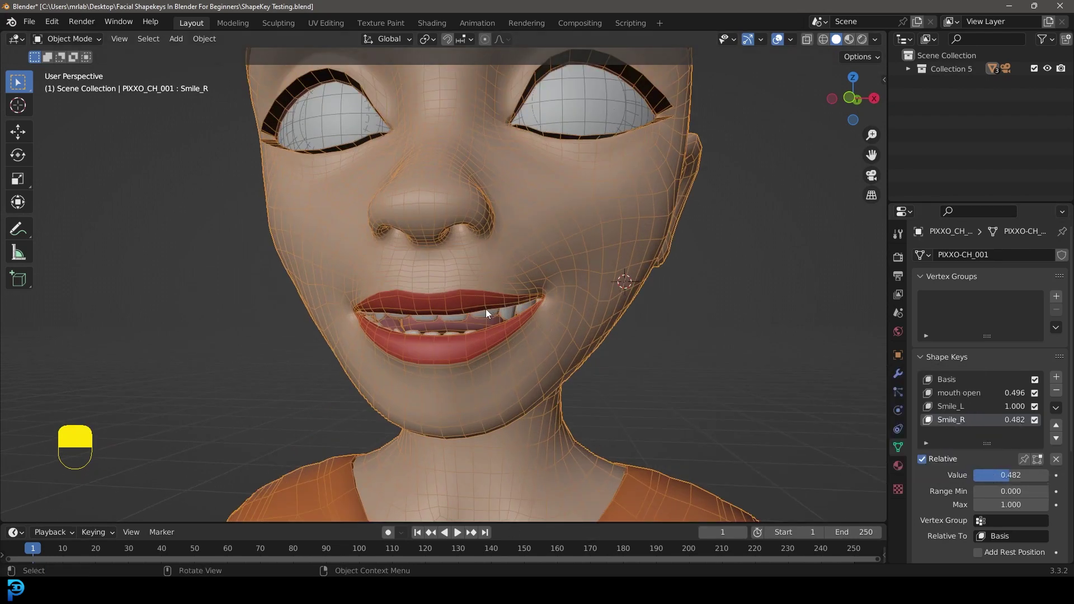
{"action": "middle_click_drag", "start_coordinate": [485, 307], "coordinate": [508, 337]}
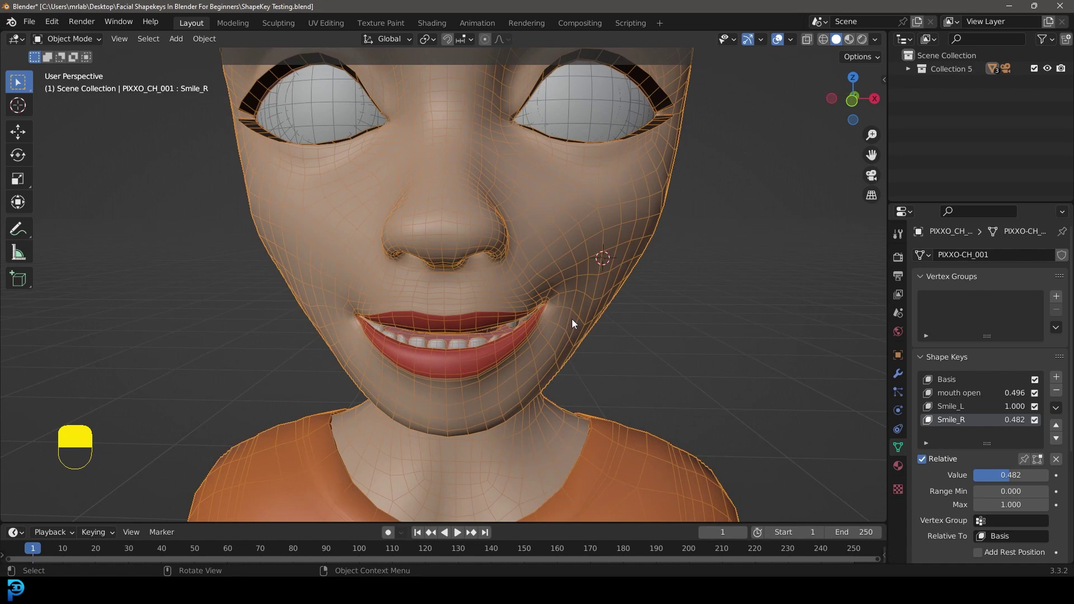
{"action": "scroll", "coordinate": [526, 252], "scroll_direction": "down", "scroll_amount": 5}
{"action": "middle_click_drag", "start_coordinate": [594, 216], "coordinate": [522, 325]}
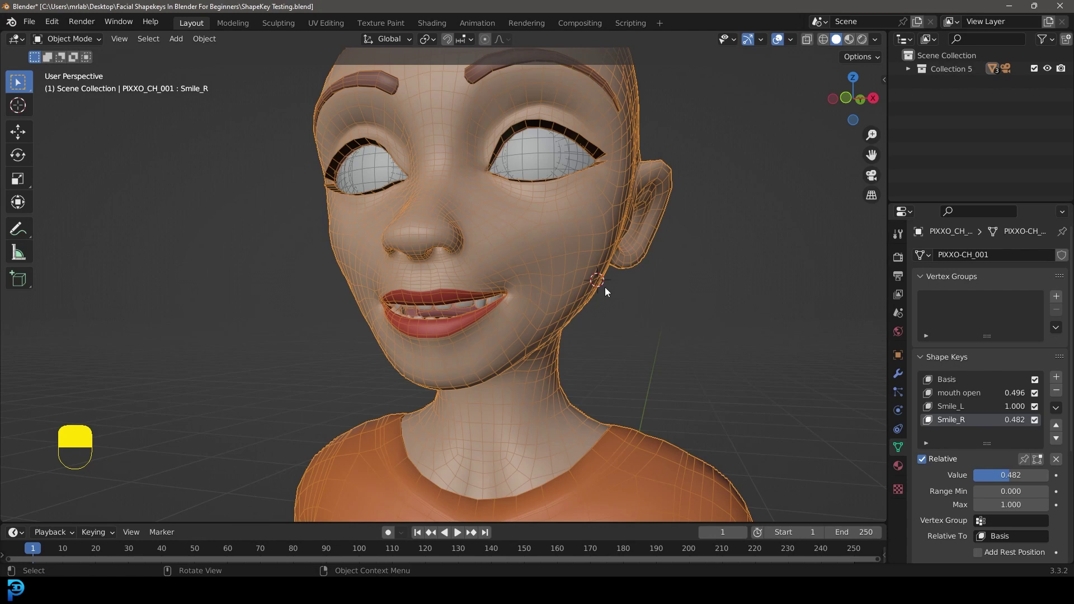
{"action": "middle_click_drag", "start_coordinate": [486, 234], "coordinate": [517, 246]}
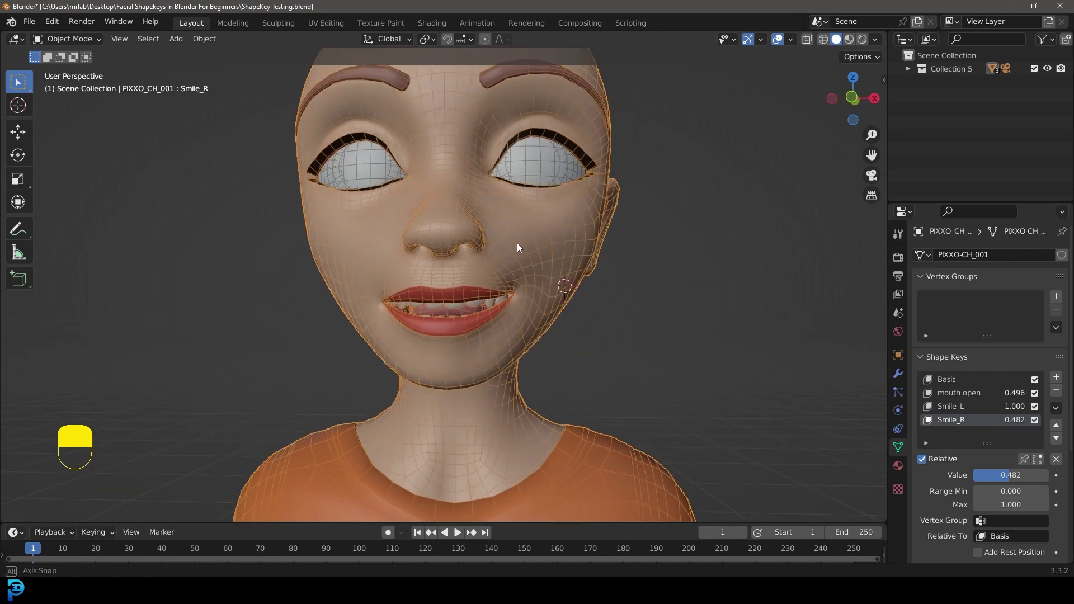
{"action": "scroll", "coordinate": [465, 334], "scroll_direction": "up", "scroll_amount": 3}
{"action": "middle_click_drag", "start_coordinate": [465, 333], "coordinate": [489, 276]}
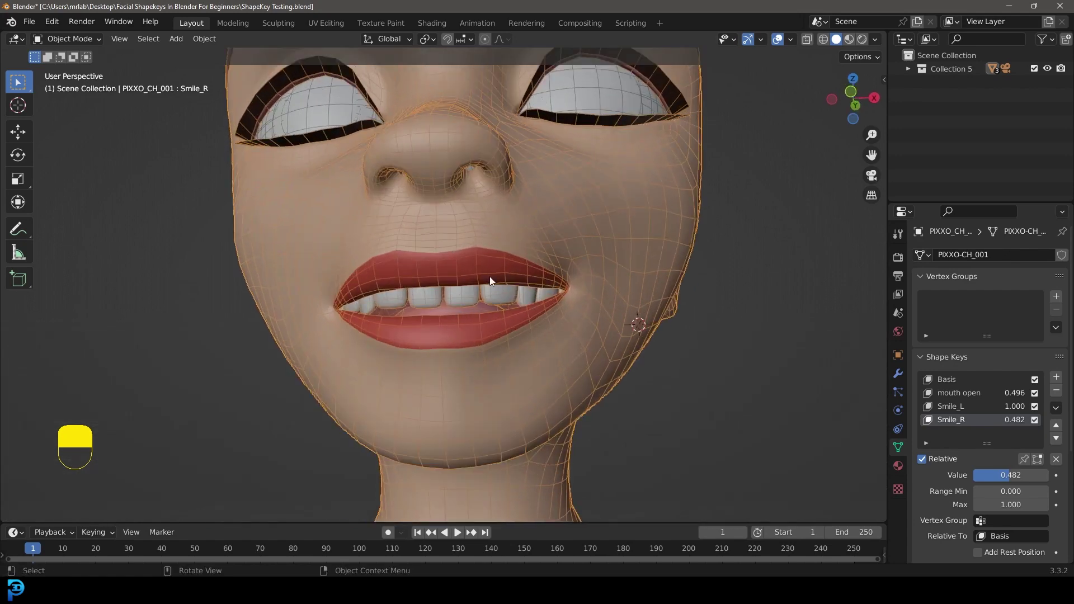
{"action": "scroll", "coordinate": [491, 290], "scroll_direction": "up", "scroll_amount": 2}
Step: Add a new shape key in Object Mode and name it tongue
{"action": "key", "text": "Tab"}
{"action": "key", "text": "Tab"}
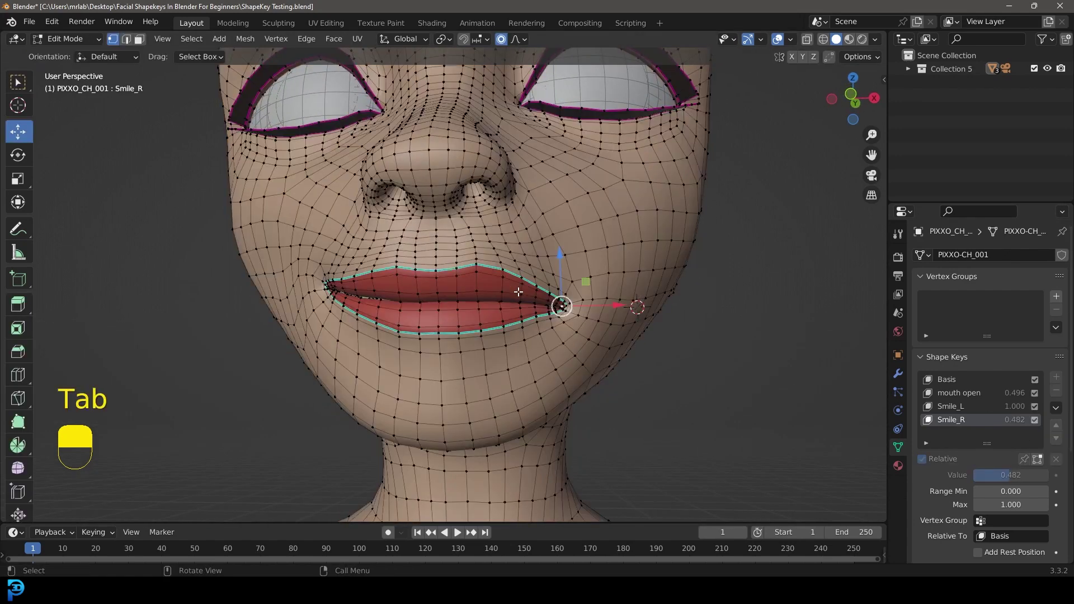
{"action": "left_click", "coordinate": [1056, 379]}
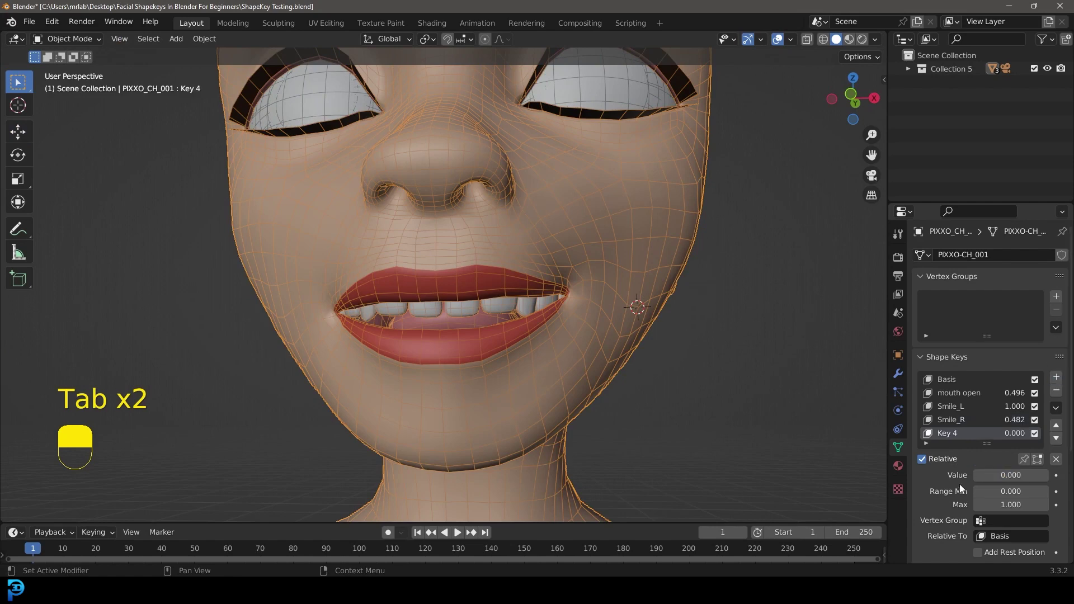
{"action": "double_click", "coordinate": [957, 432]}
{"action": "type", "text": "tongue"}
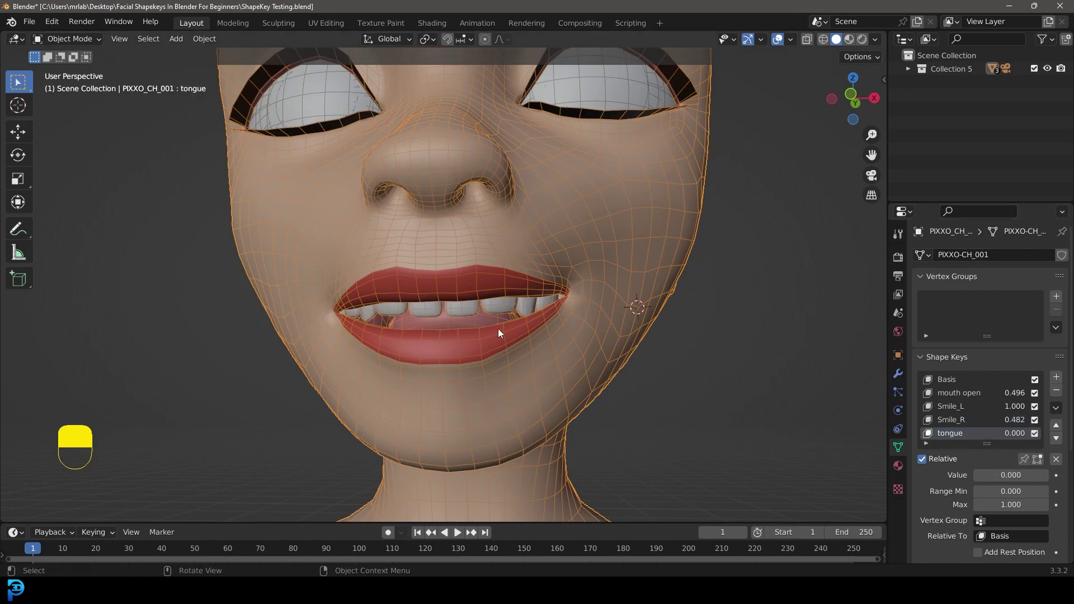
Step: Enter Edit Mode on the tongue shape key and show the mouth interior in wireframe shading
{"action": "key", "text": "Tab"}
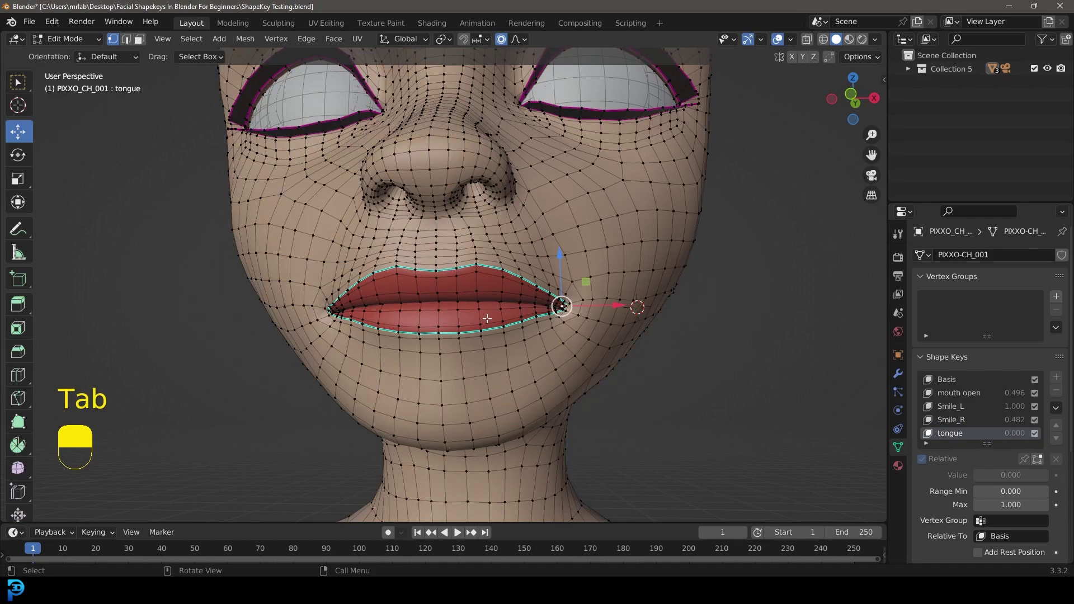
{"action": "key", "text": "KP_3"}
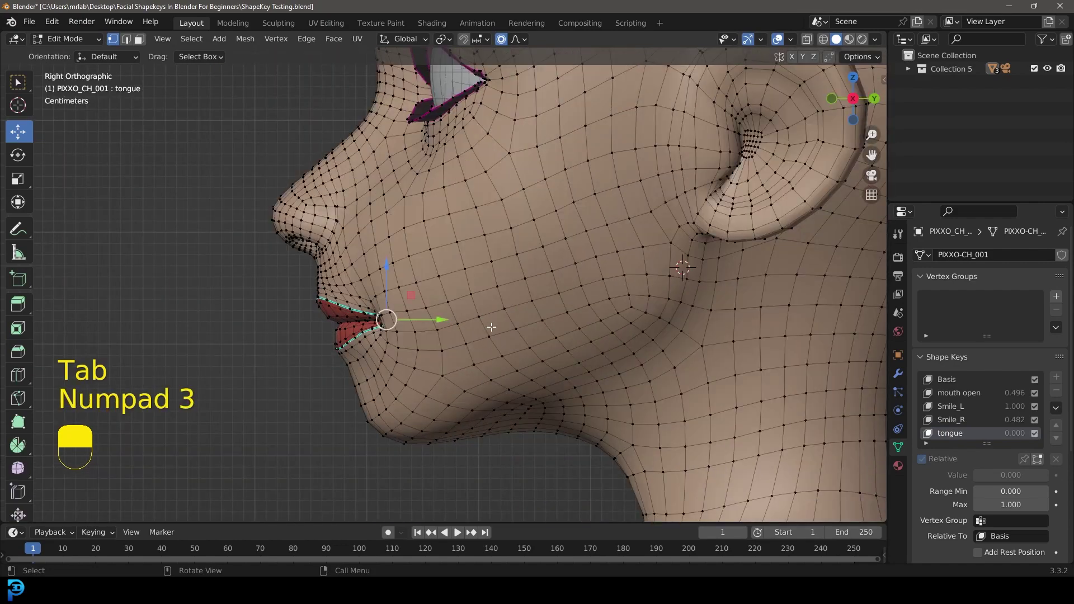
{"action": "key", "text": "z"}
{"action": "left_click", "coordinate": [378, 379]}
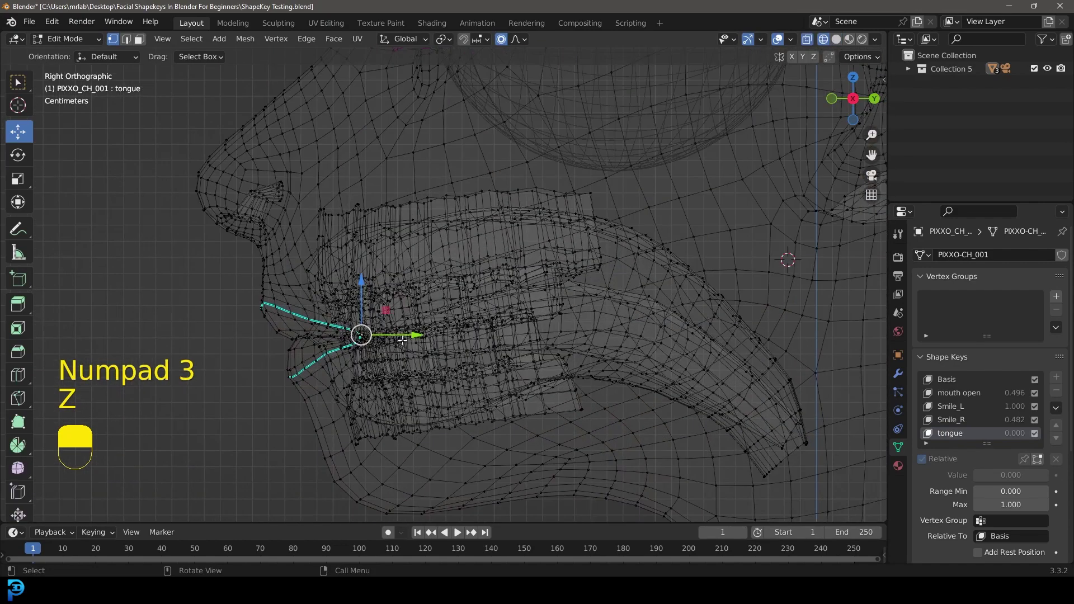
{"action": "scroll", "coordinate": [406, 342], "scroll_direction": "down", "scroll_amount": 3}
{"action": "middle_click_drag", "start_coordinate": [406, 342], "coordinate": [509, 319]}
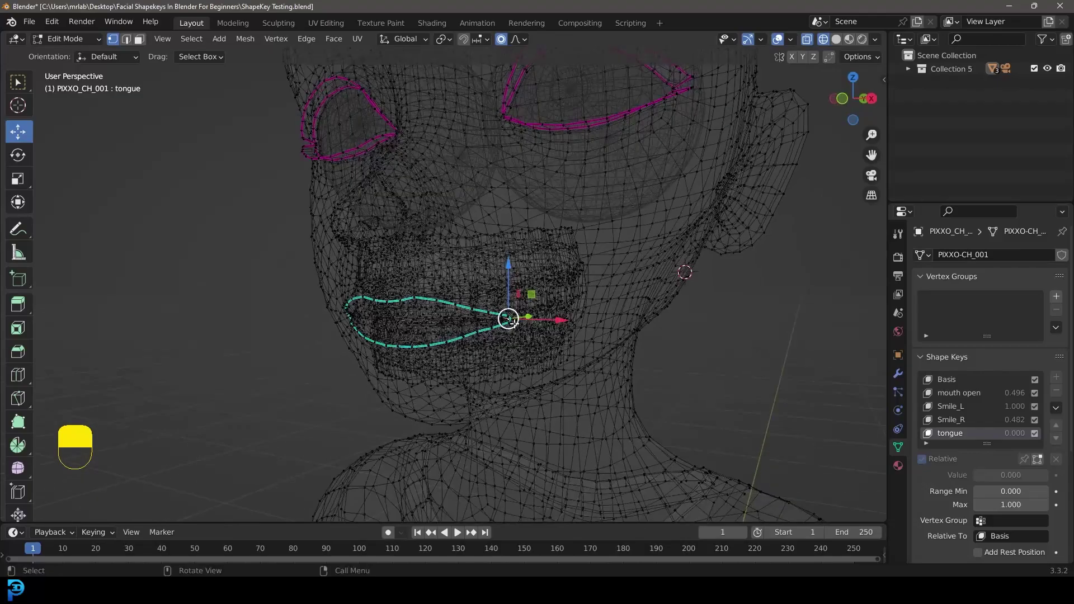
Step: Return the viewport to solid shading with X-ray enabled
{"action": "left_click", "coordinate": [806, 39]}
{"action": "key", "text": "z"}
{"action": "left_click", "coordinate": [788, 185]}
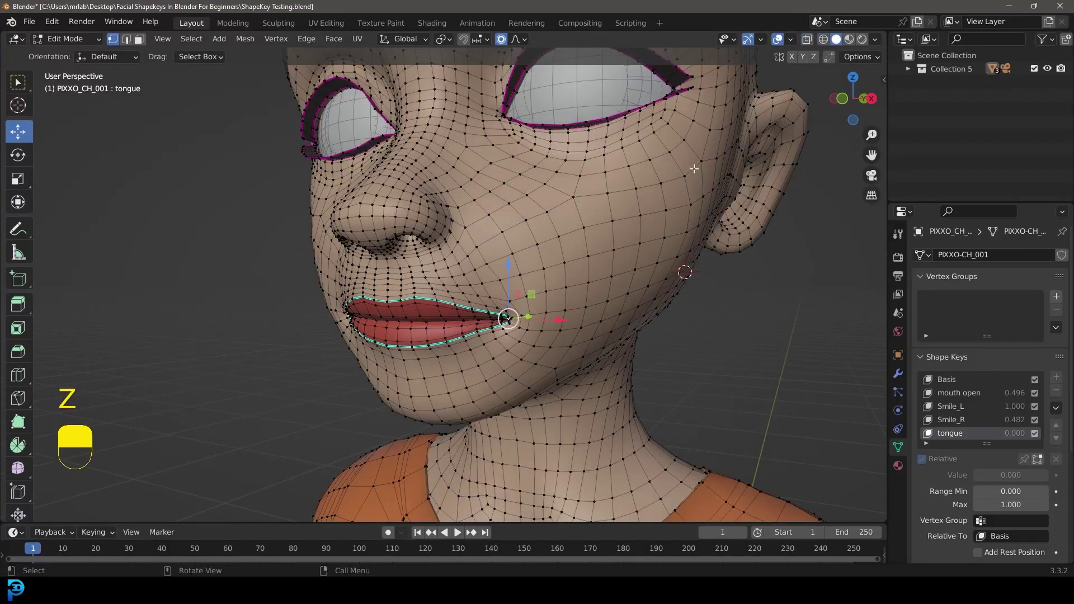
{"action": "left_click", "coordinate": [806, 39]}
Step: Select the whole tongue mesh inside the mouth by its linked geometry
{"action": "middle_click_drag", "start_coordinate": [531, 322], "coordinate": [258, 380]}
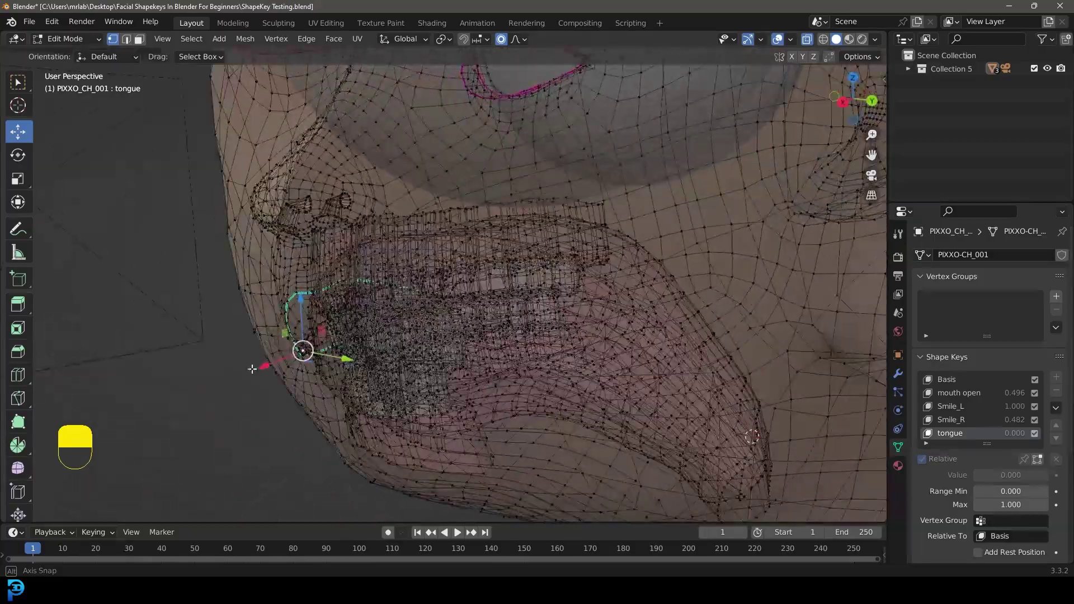
{"action": "middle_click_drag", "start_coordinate": [575, 330], "coordinate": [593, 334]}
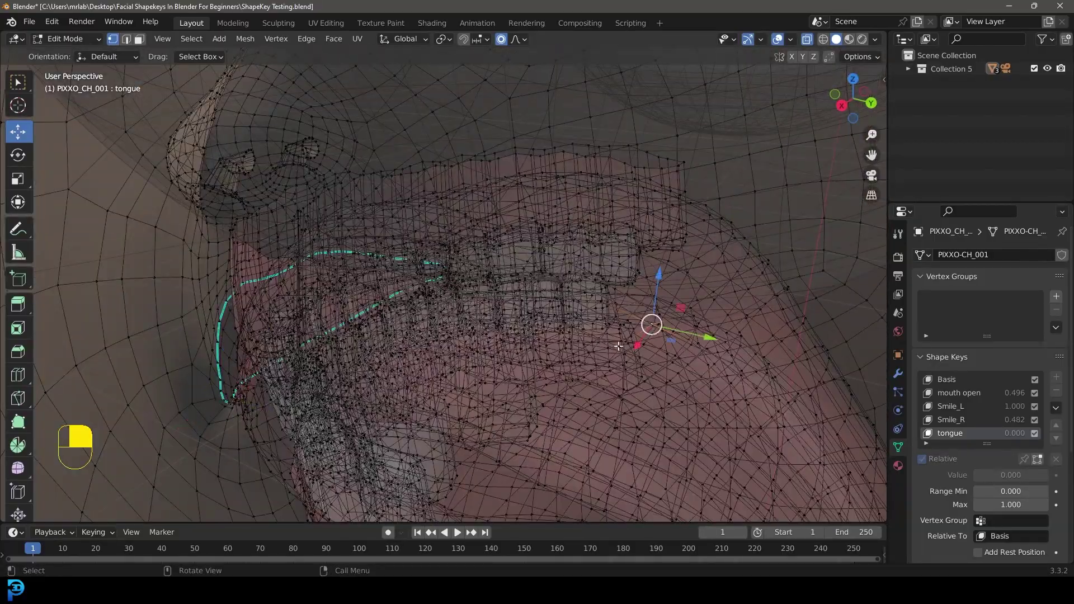
{"action": "scroll", "coordinate": [643, 330], "scroll_direction": "down", "scroll_amount": 5}
{"action": "key", "text": "ctrl+l"}
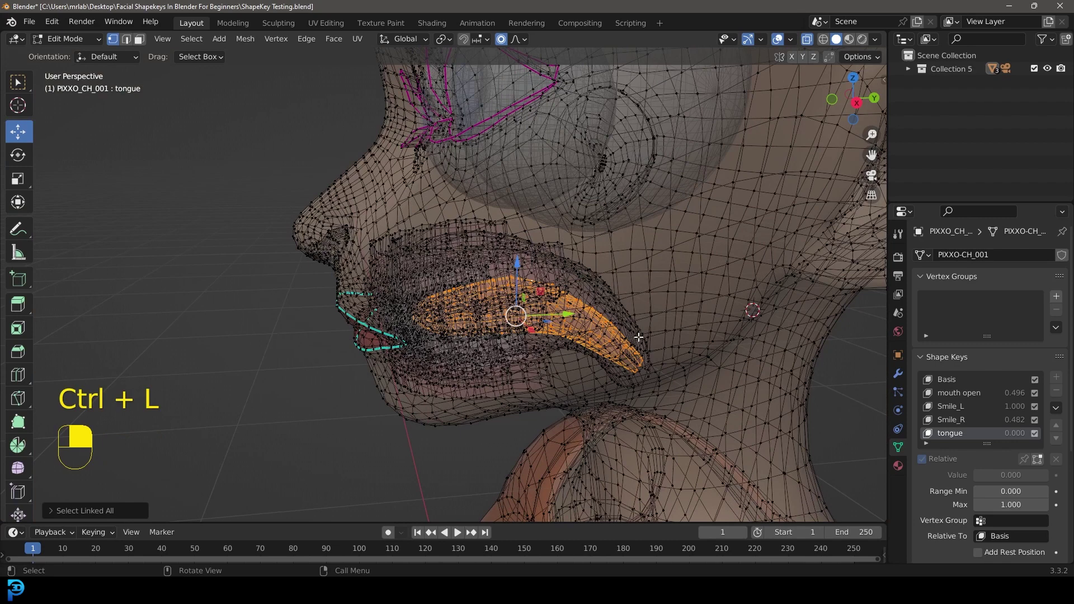
Step: Rotate the tongue slightly in right side view and move it down and forward between the lower teeth
{"action": "key", "text": "KP_3"}
{"action": "scroll", "coordinate": [683, 367], "scroll_direction": "up", "scroll_amount": 3}
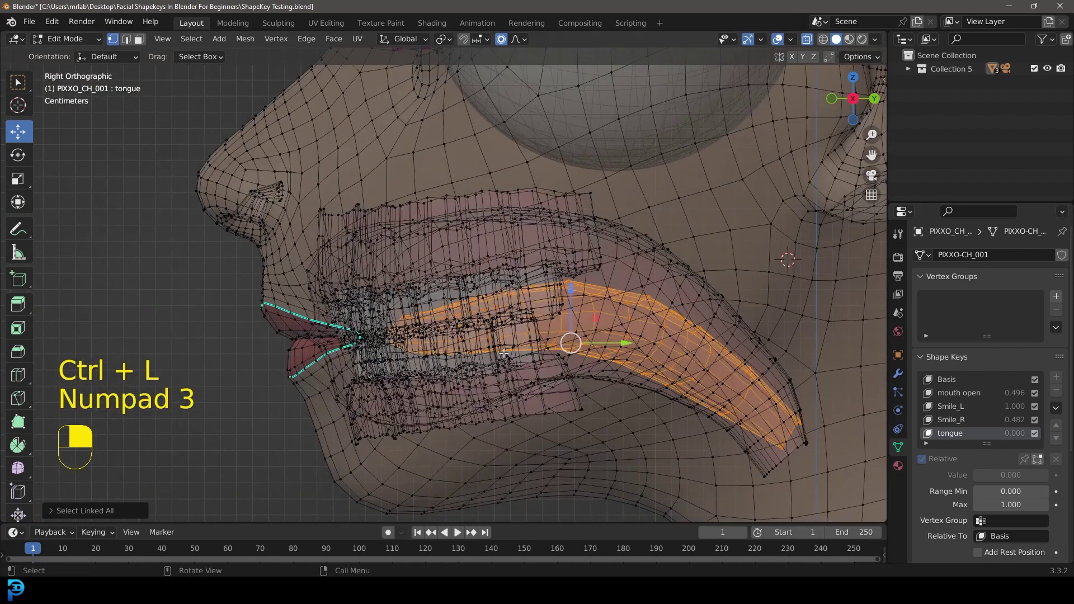
{"action": "key", "text": "r"}
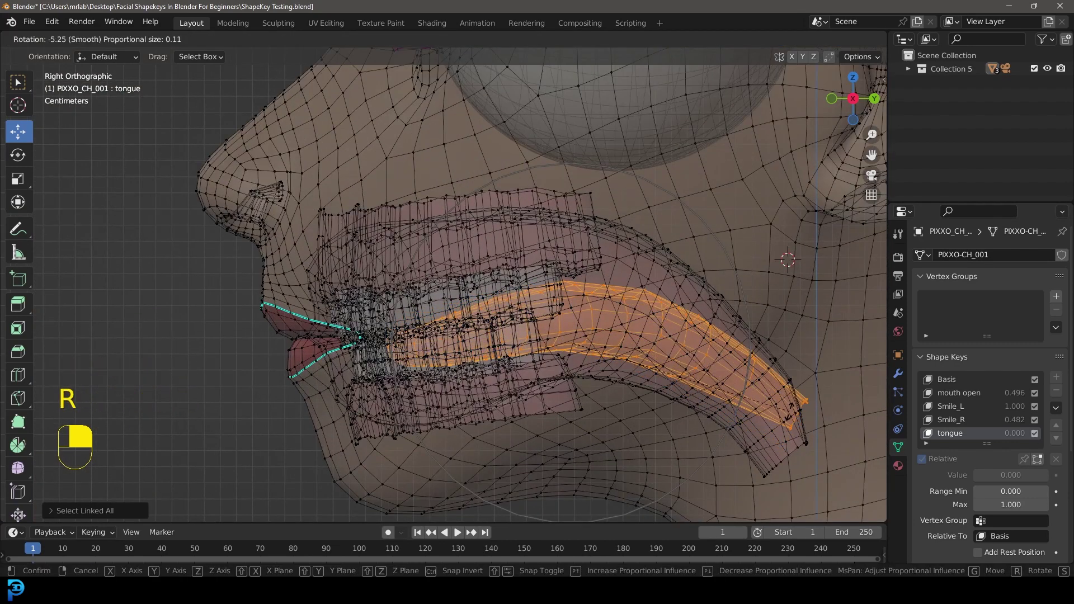
{"action": "left_click", "coordinate": [787, 406]}
{"action": "key", "text": "g"}
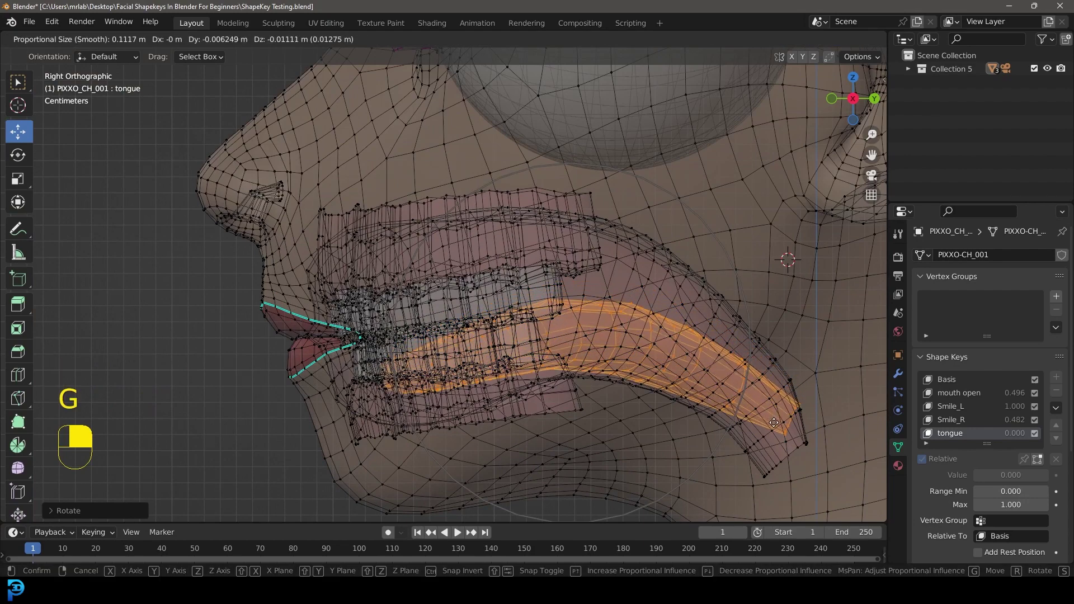
{"action": "left_click", "coordinate": [765, 432]}
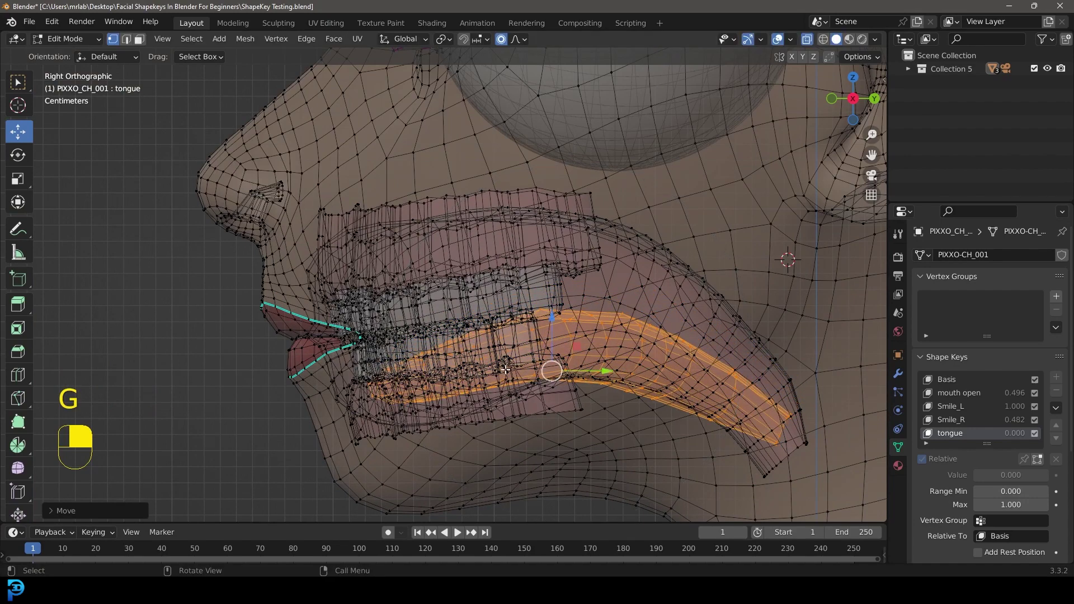
Step: Return to Object Mode and disable X-ray to see the mouth from below
{"action": "key", "text": "Tab"}
{"action": "mouse_move", "coordinate": [505, 375]}
{"action": "middle_mouse_down"}
{"action": "mouse_move", "coordinate": [471, 352]}
{"action": "mouse_move", "coordinate": [515, 347]}
{"action": "middle_mouse_up"}
{"action": "key", "text": "z"}
{"action": "scroll", "coordinate": [460, 337], "scroll_direction": "up", "scroll_amount": 2}
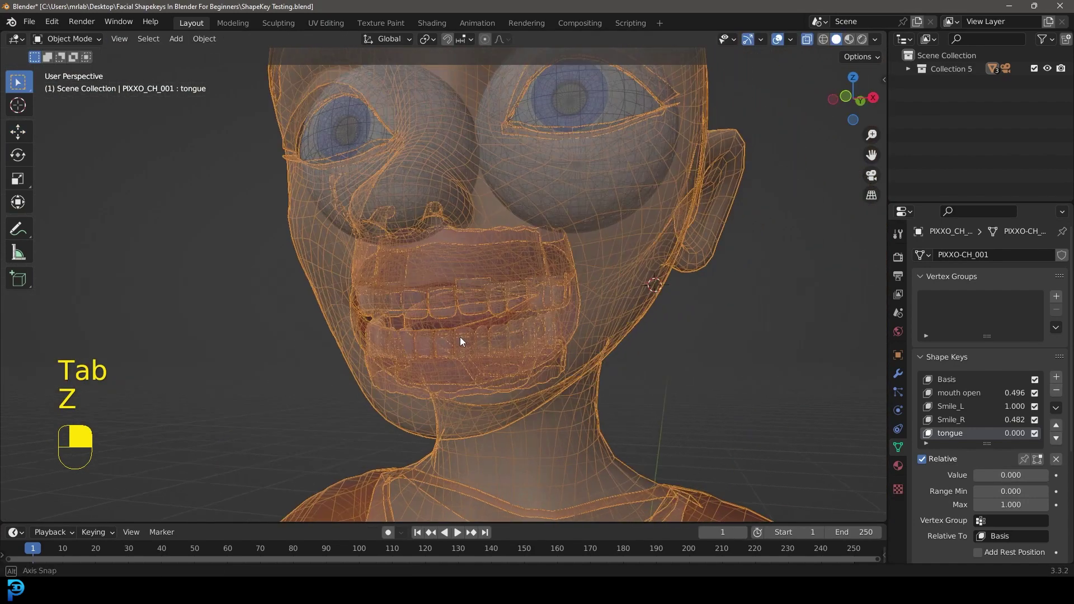
{"action": "left_click", "coordinate": [805, 40]}
{"action": "middle_click_drag", "start_coordinate": [573, 294], "coordinate": [643, 358]}
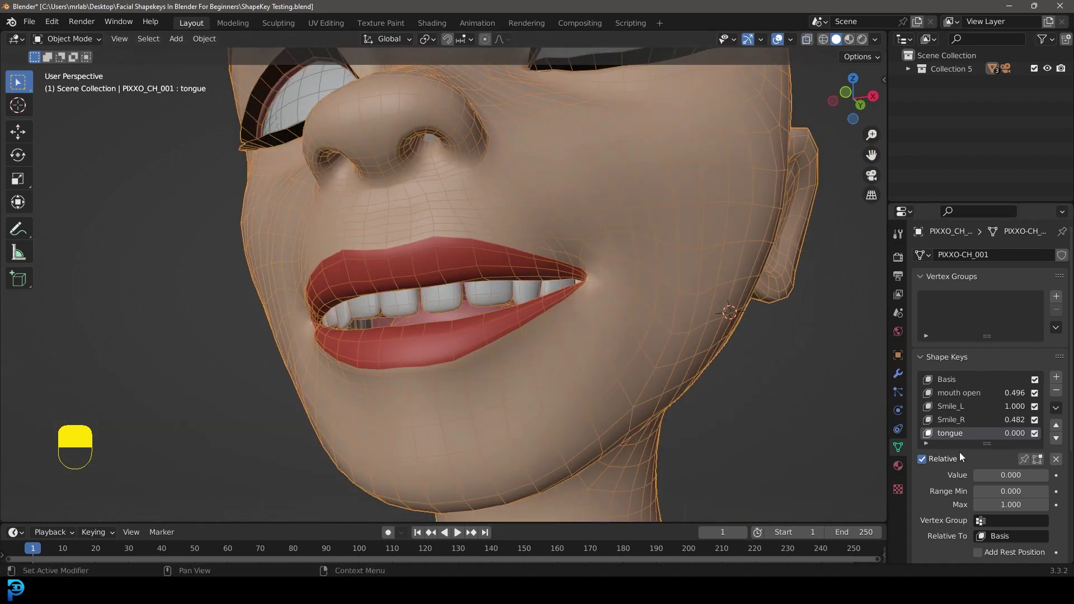
Step: Set the tongue shape key's value to 1.000 and check the tongue's position in front view
{"action": "left_click_drag", "start_coordinate": [998, 477], "coordinate": [1040, 476]}
{"action": "middle_click_drag", "start_coordinate": [486, 282], "coordinate": [492, 310]}
{"action": "left_click_drag", "start_coordinate": [1008, 475], "coordinate": [1040, 475]}
{"action": "middle_click_drag", "start_coordinate": [414, 369], "coordinate": [457, 298]}
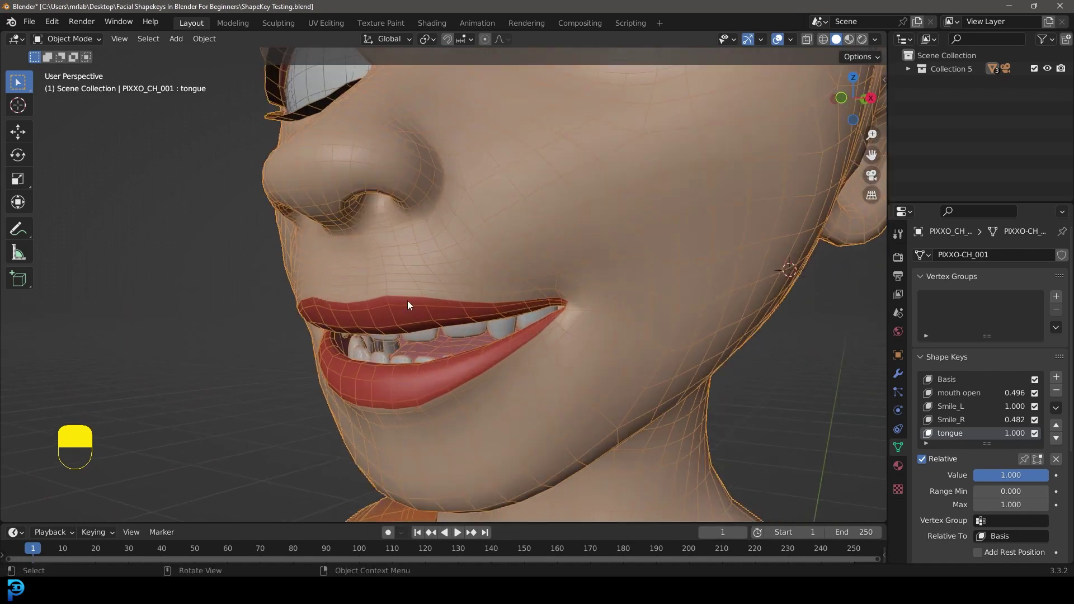
{"action": "key", "text": "KP_1"}
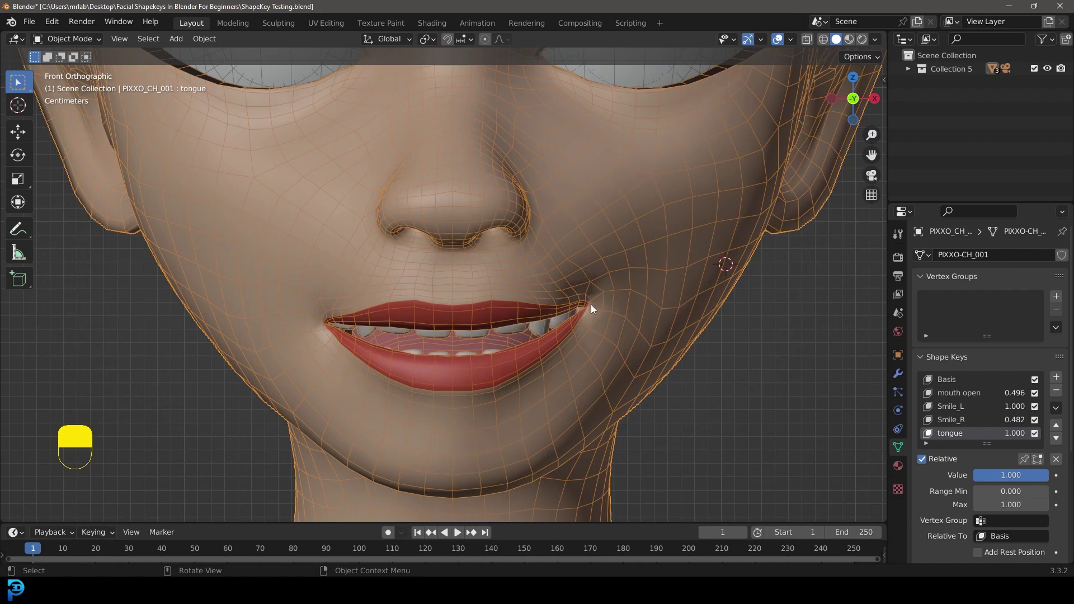
Step: Set the Smile_R and mouth open values to 1.000, deselect the character and view the full expression
{"action": "middle_click_drag", "start_coordinate": [606, 308], "coordinate": [557, 305]}
{"action": "left_click", "coordinate": [962, 419]}
{"action": "left_click_drag", "start_coordinate": [995, 475], "coordinate": [1044, 475]}
{"action": "left_click", "coordinate": [958, 392]}
{"action": "middle_click_drag", "start_coordinate": [516, 315], "coordinate": [554, 316]}
{"action": "middle_click_drag", "start_coordinate": [578, 374], "coordinate": [491, 316]}
{"action": "key", "text": "alt+a"}
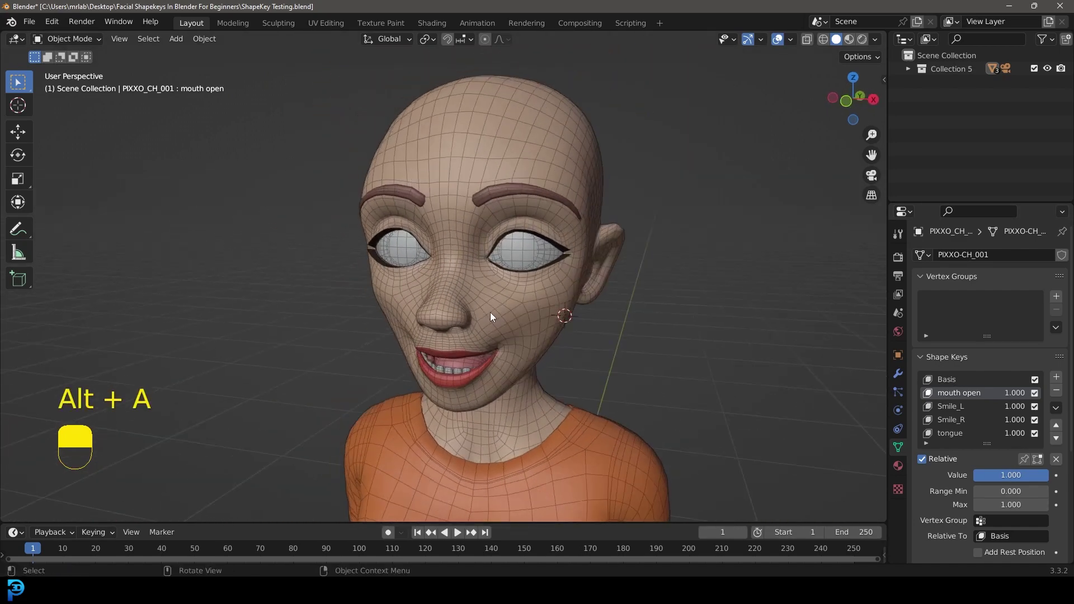
{"action": "middle_click_drag", "start_coordinate": [595, 314], "coordinate": [707, 294]}
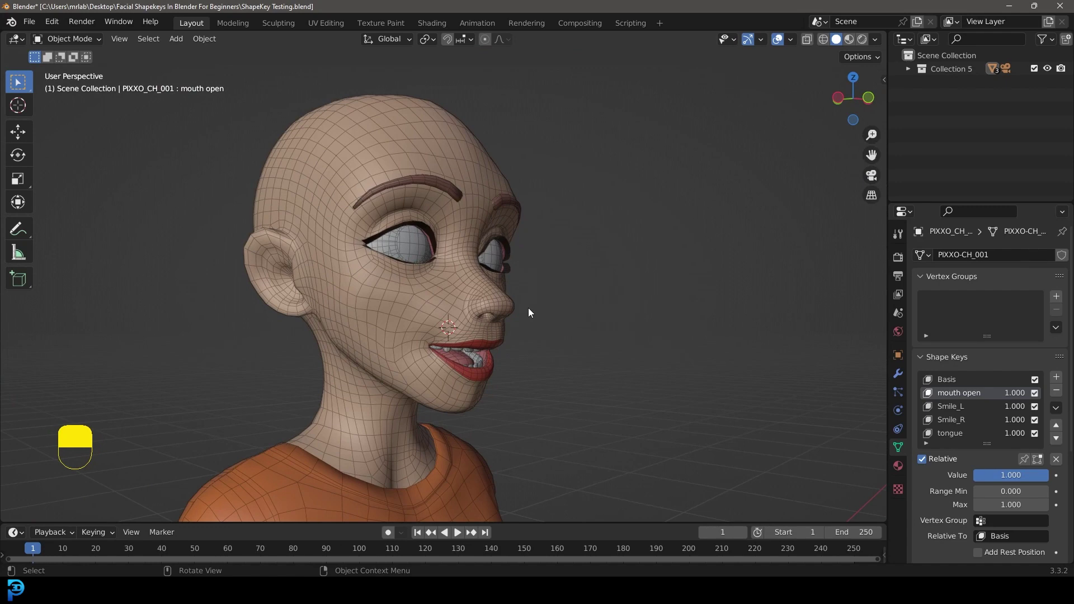
{"action": "middle_click_drag", "start_coordinate": [529, 311], "coordinate": [505, 329]}
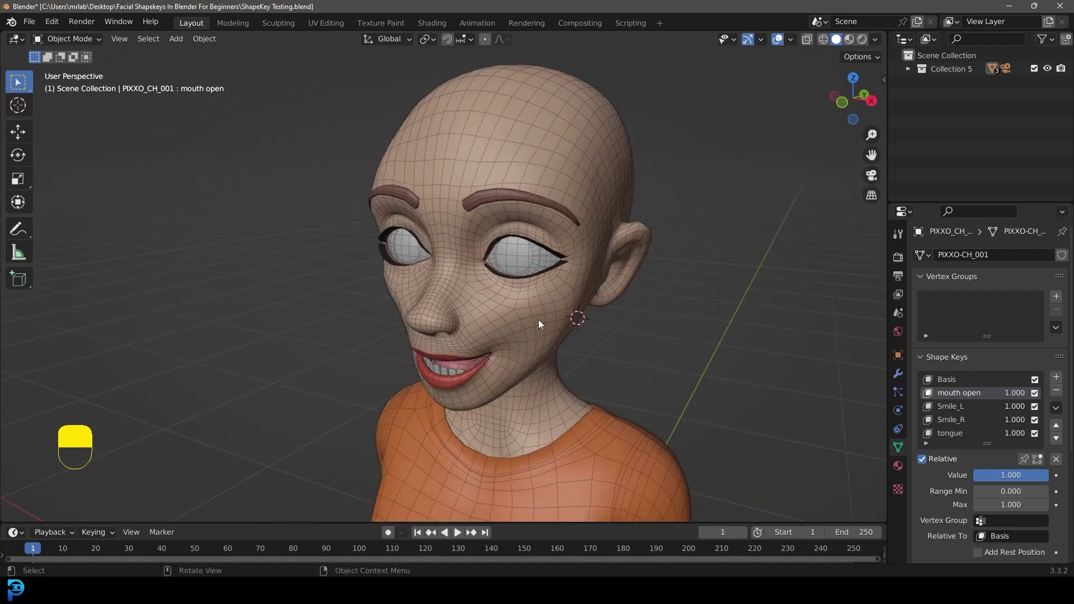